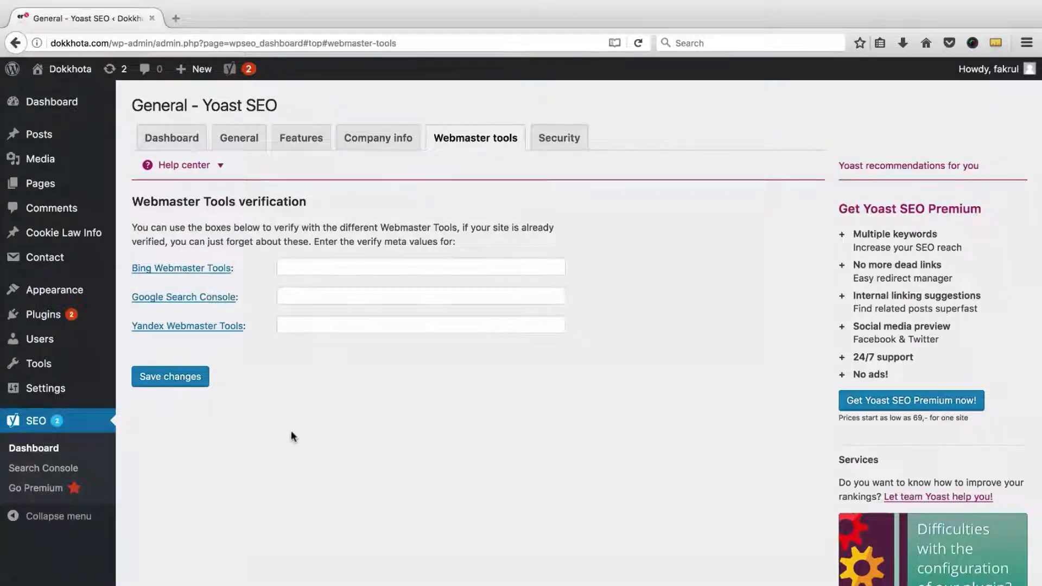
Step: Set Advanced settings pages to Enabled in Yoast's Features tab, save, and go to XML Sitemaps
{"action": "left_click", "coordinate": [293, 142]}
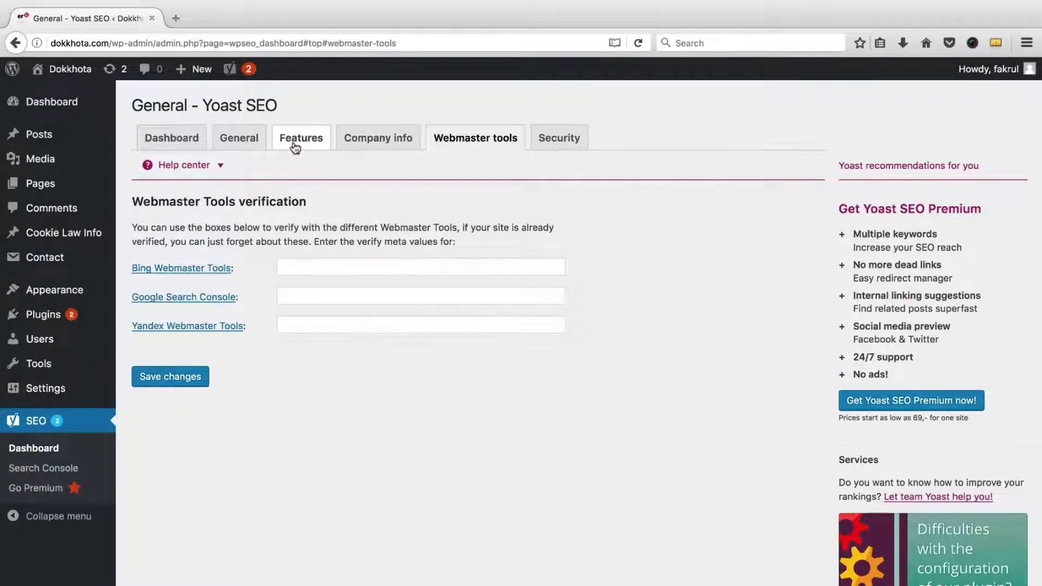
{"action": "scroll", "coordinate": [270, 261], "scroll_direction": "down", "scroll_amount": 2}
{"action": "scroll", "coordinate": [270, 262], "scroll_direction": "down", "scroll_amount": 3}
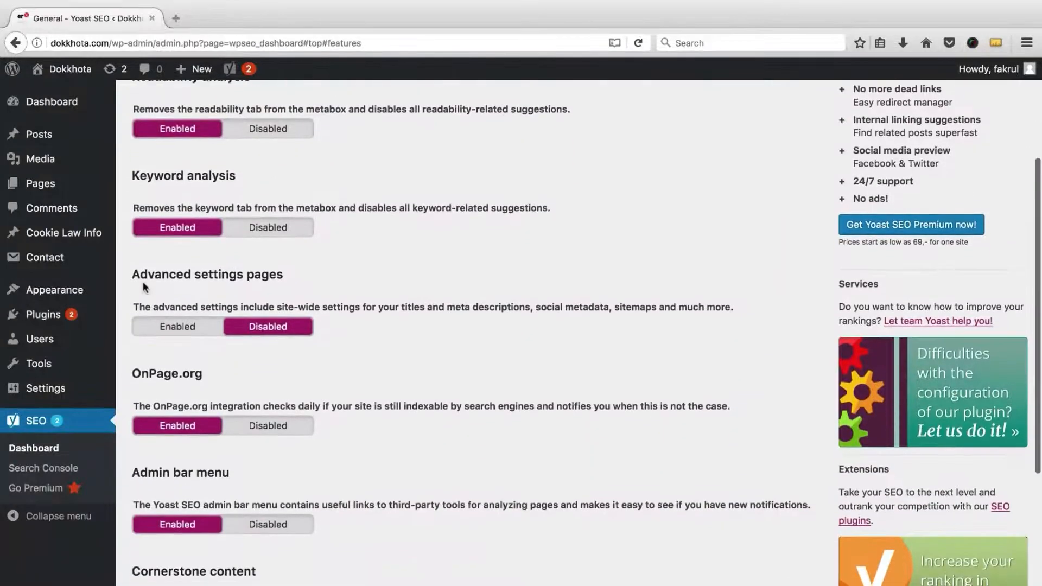
{"action": "left_click", "coordinate": [191, 329]}
{"action": "scroll", "coordinate": [197, 349], "scroll_direction": "down", "scroll_amount": 6}
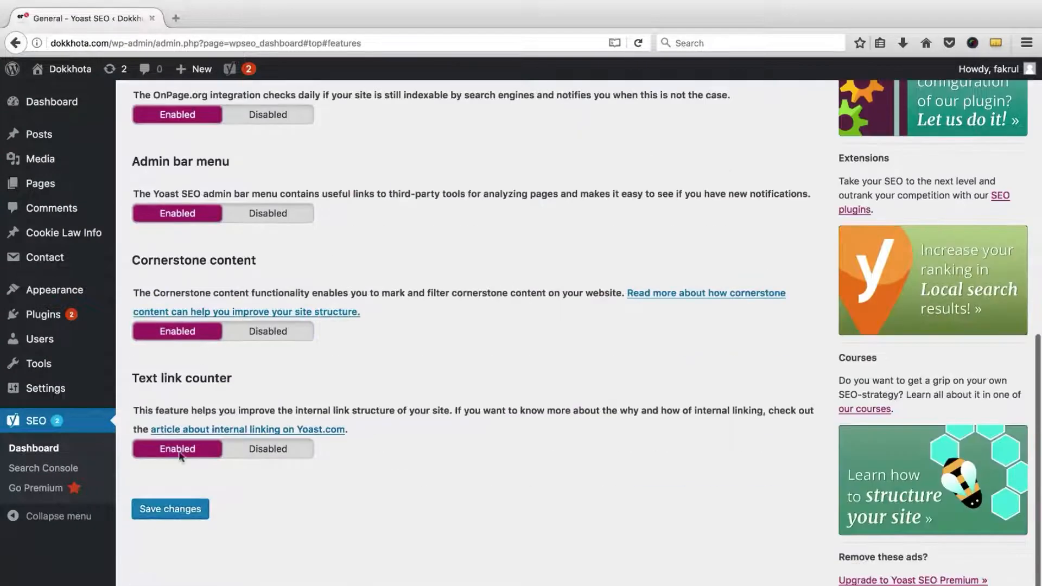
{"action": "left_click", "coordinate": [181, 513]}
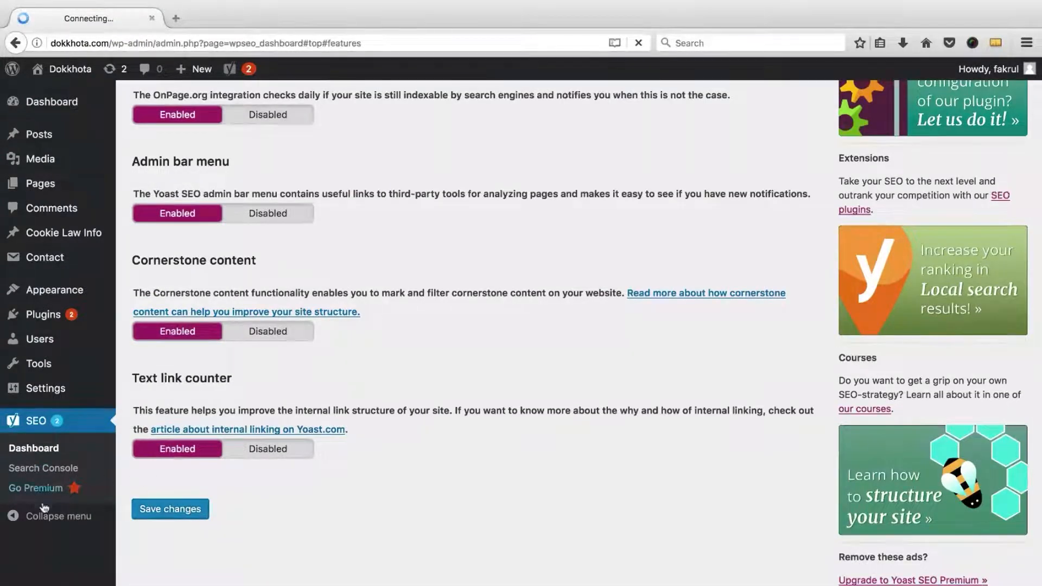
{"action": "scroll", "coordinate": [170, 445], "scroll_direction": "down", "scroll_amount": 1}
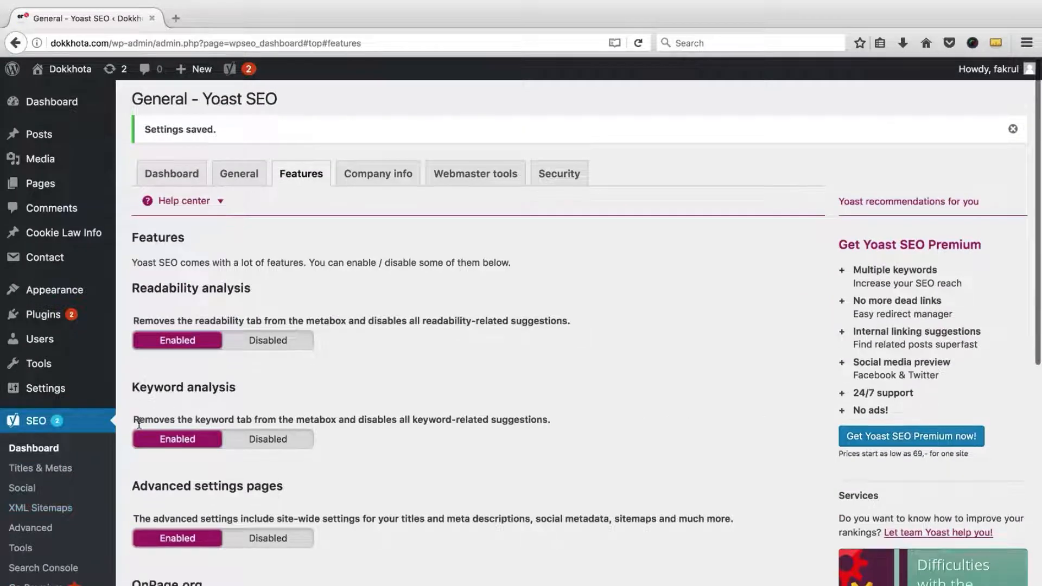
{"action": "left_click", "coordinate": [49, 509]}
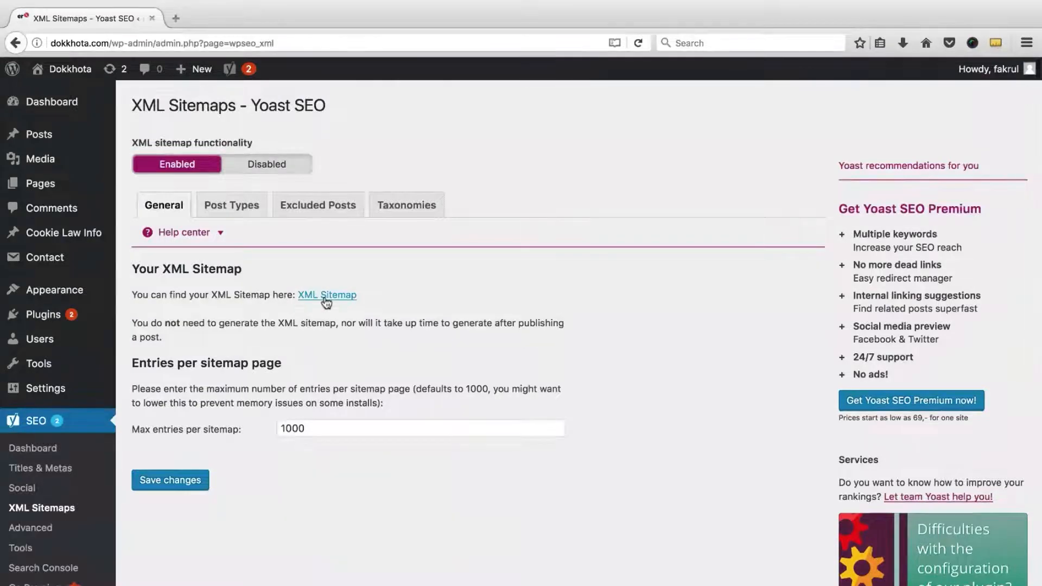
Step: View the XML sitemap index with 4 sitemaps in a new tab, then return to Yoast's Webmaster tools tab
{"action": "left_click", "coordinate": [323, 298]}
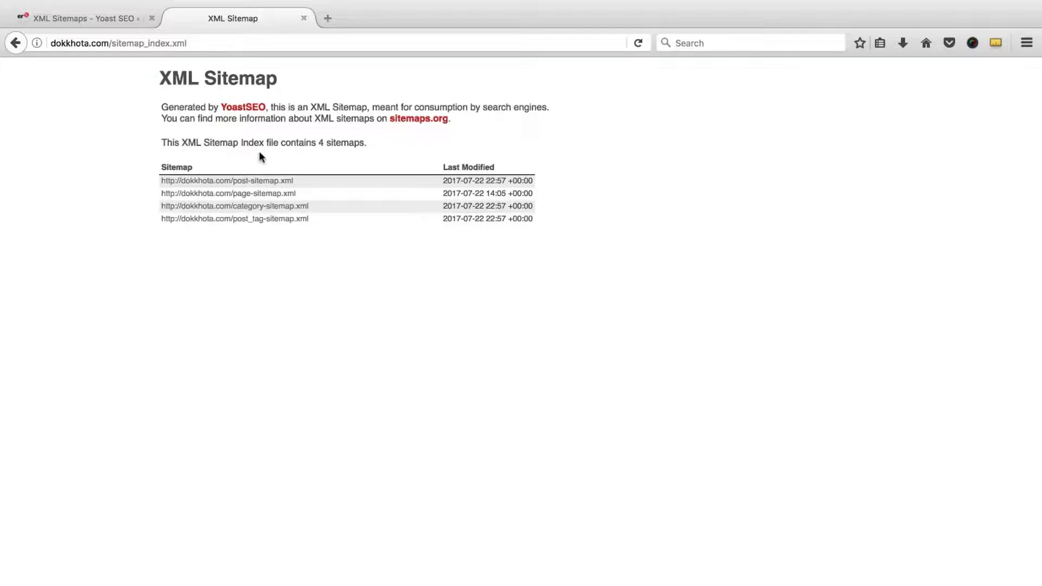
{"action": "left_click", "coordinate": [88, 15]}
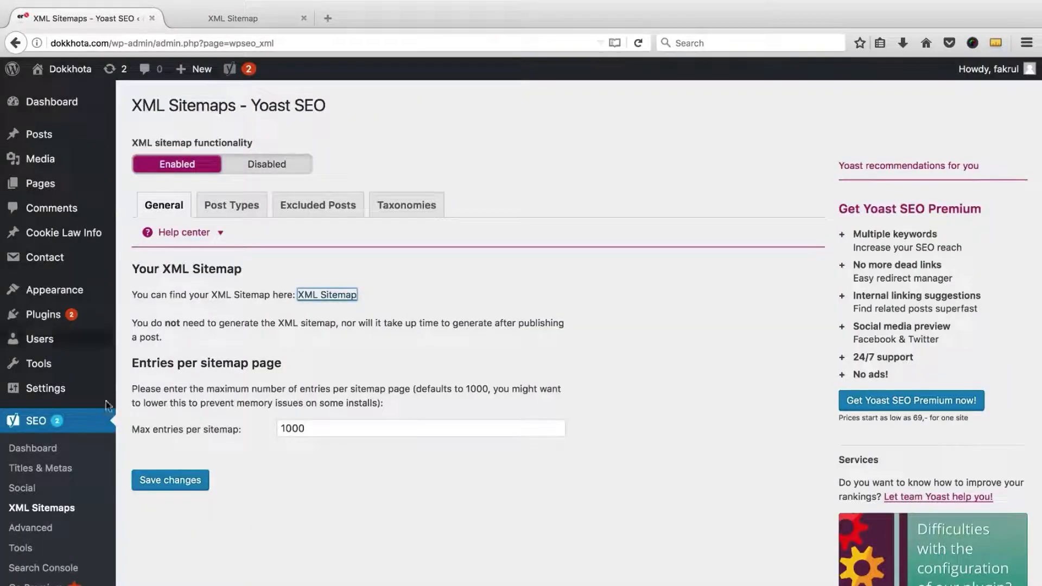
{"action": "left_click", "coordinate": [47, 450]}
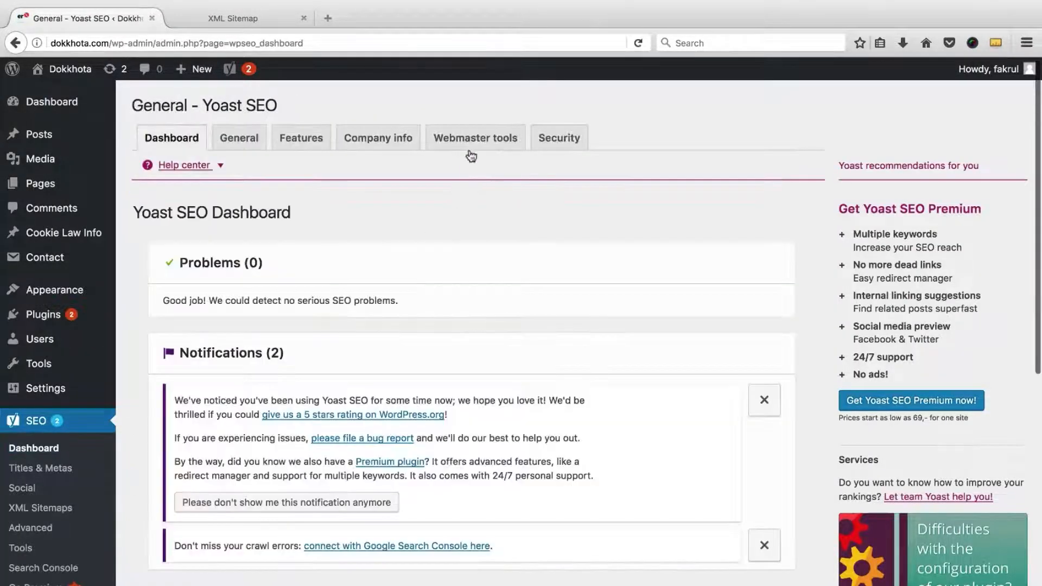
{"action": "left_click", "coordinate": [467, 145]}
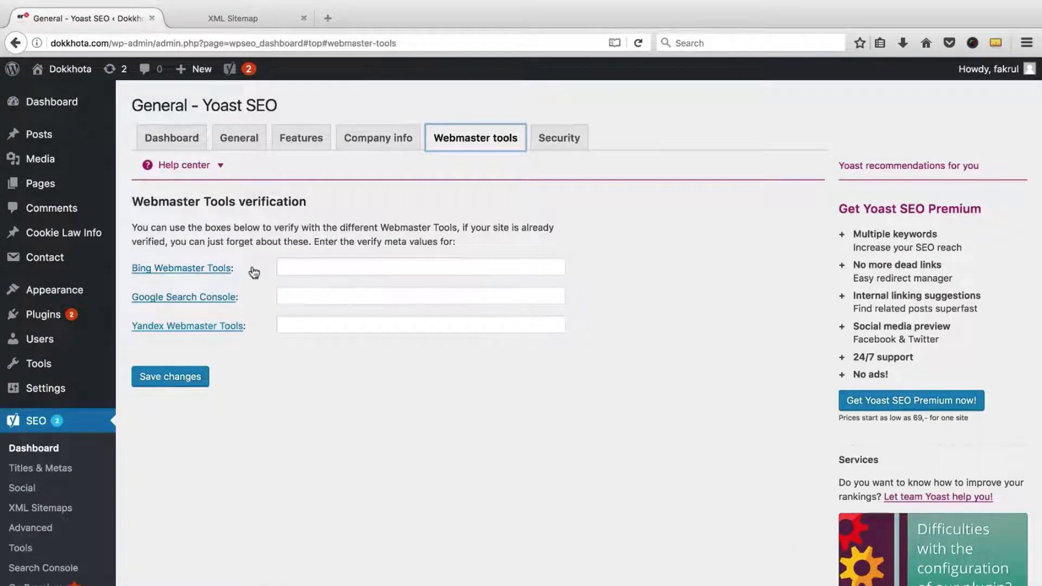
{"action": "left_click", "coordinate": [249, 18]}
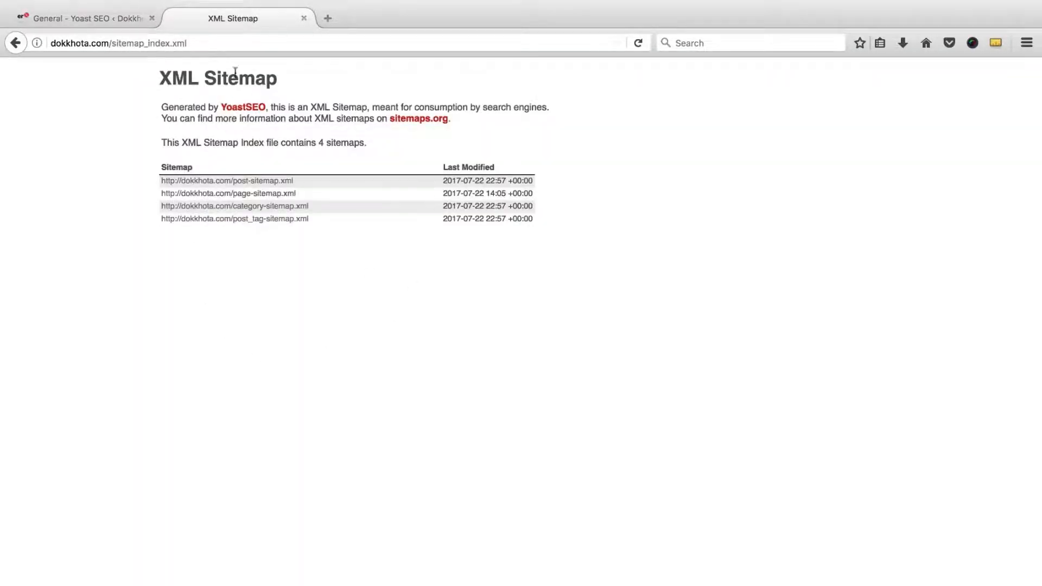
{"action": "left_click", "coordinate": [70, 19]}
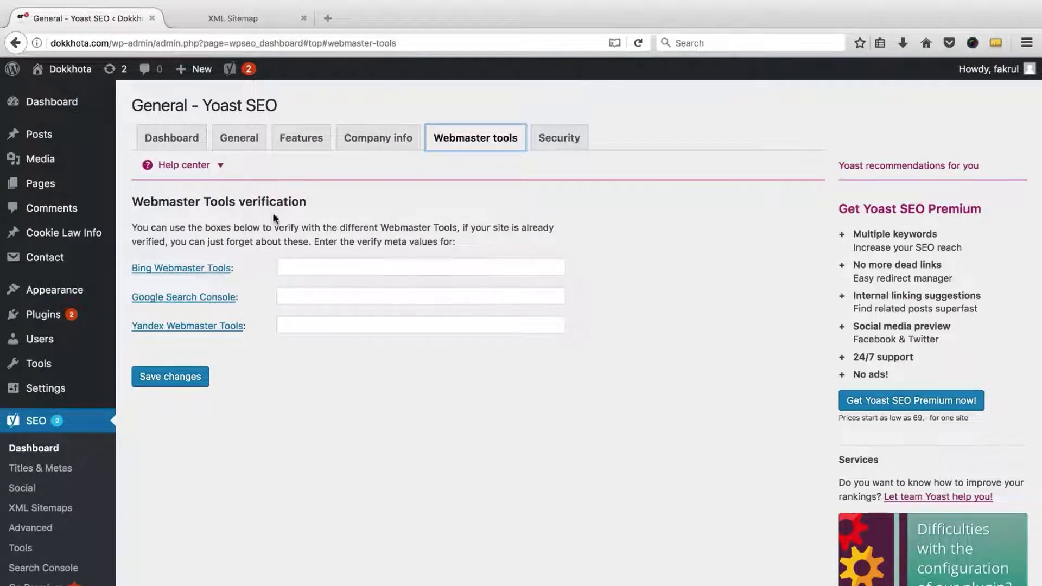
Step: Search 'google webmaster tool', open Google Search Console, and sign in without saving the login
{"action": "left_click", "coordinate": [327, 15]}
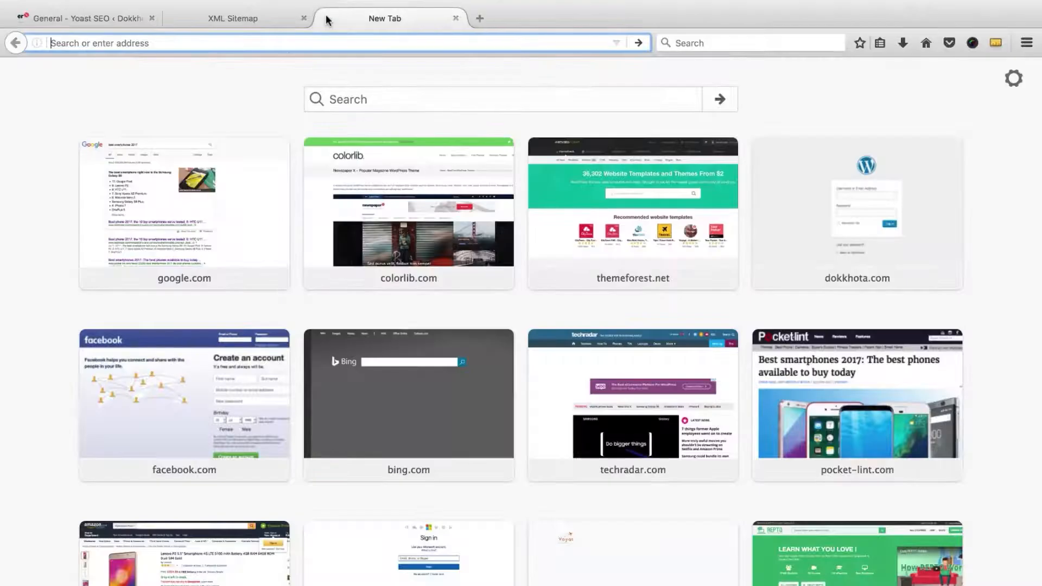
{"action": "type", "text": "google web"}
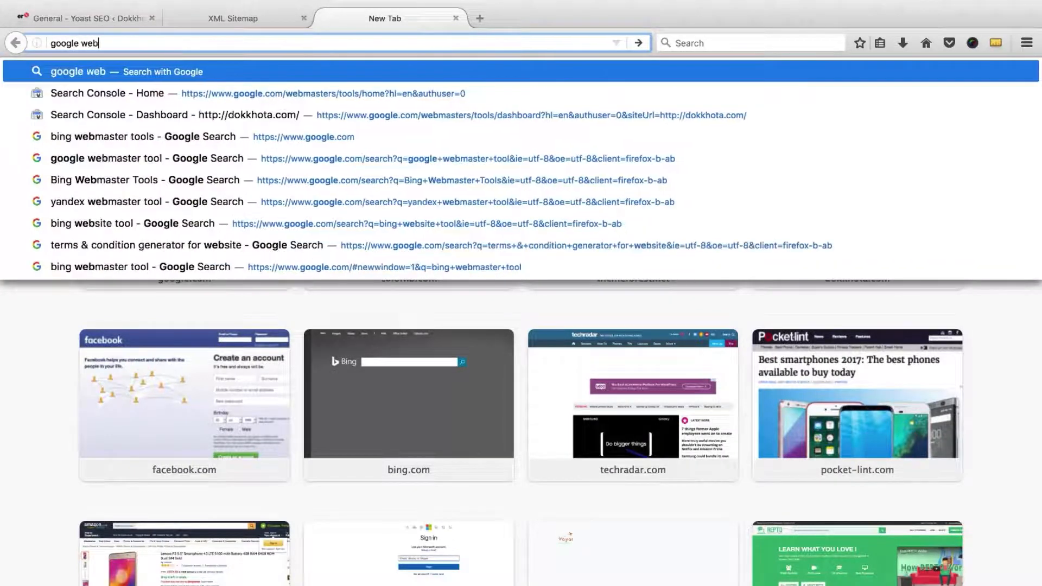
{"action": "type", "text": "master tool"}
{"action": "key", "text": "Return"}
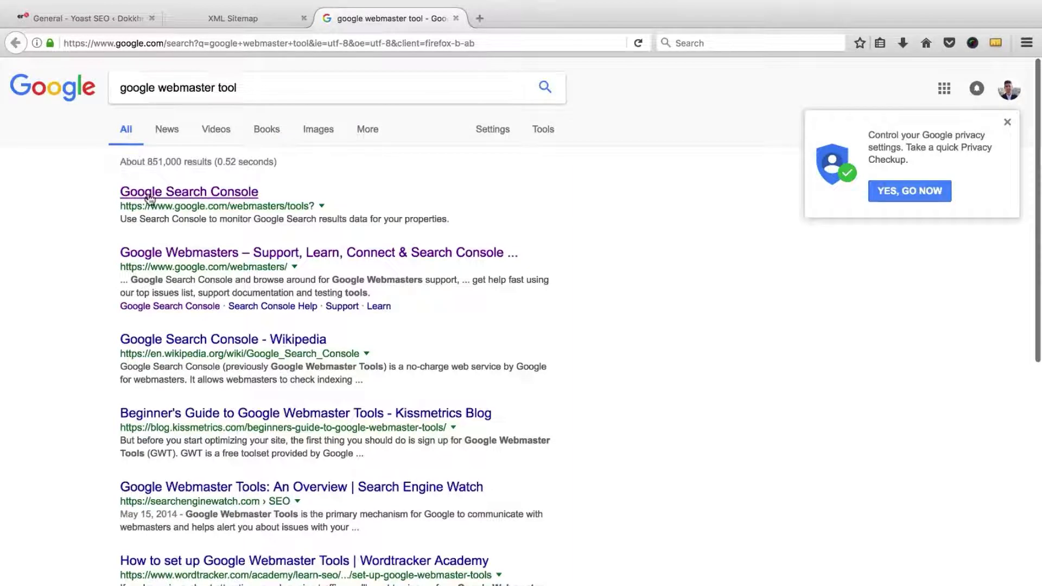
{"action": "left_click", "coordinate": [224, 195]}
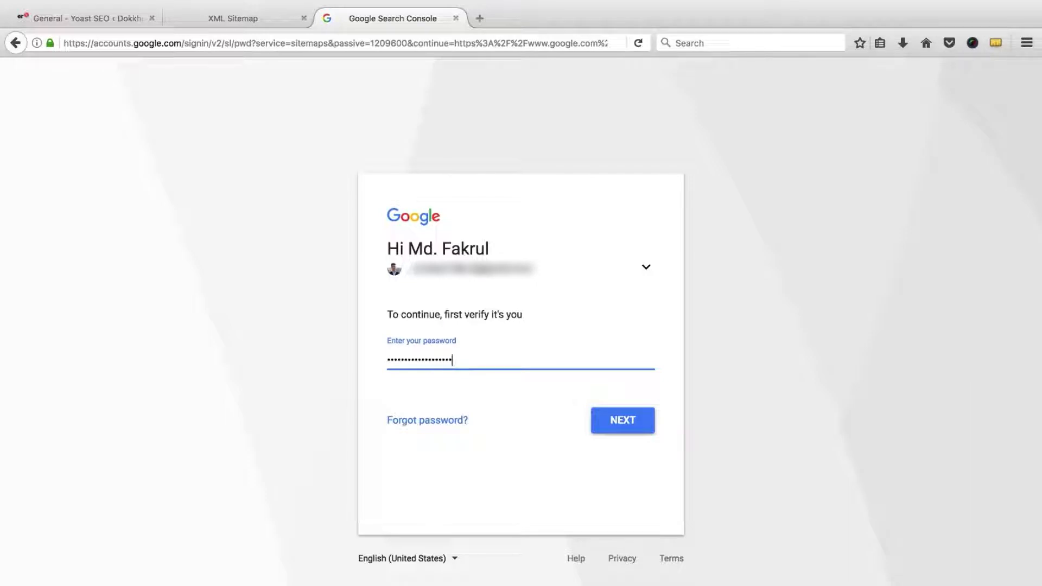
{"action": "key", "text": "Return"}
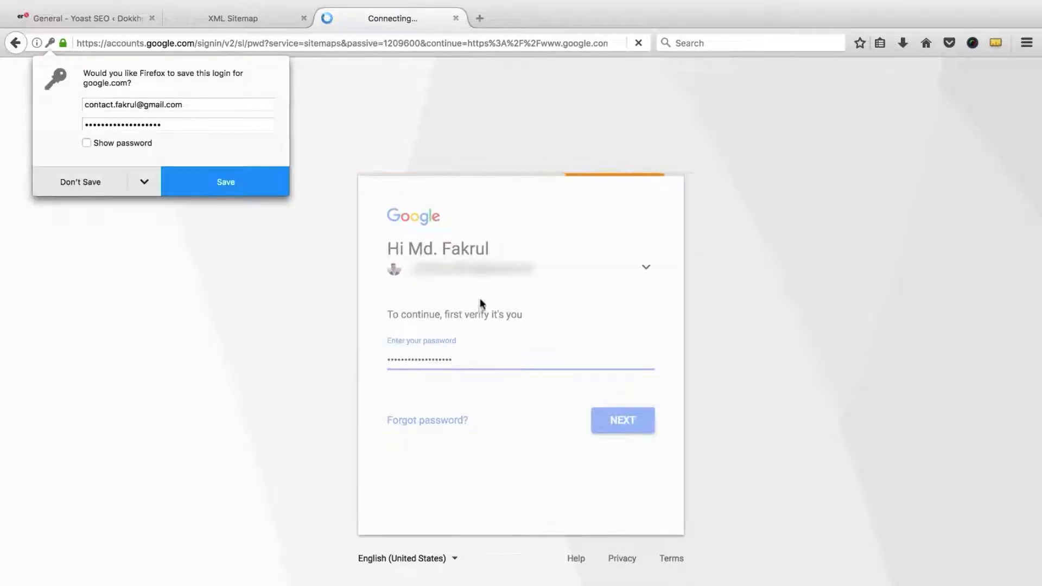
{"action": "left_click", "coordinate": [106, 188]}
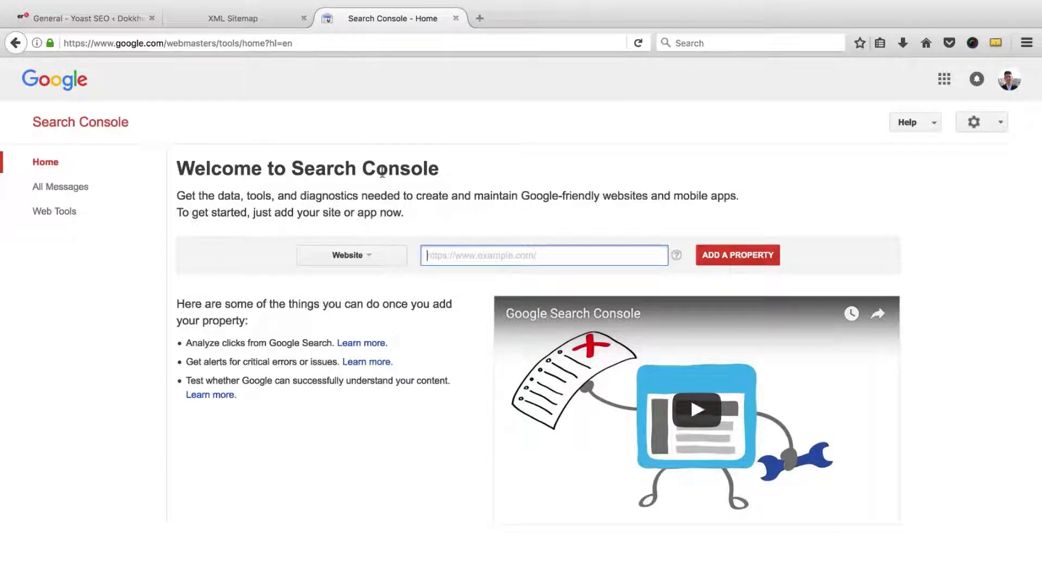
{"action": "left_click", "coordinate": [380, 263]}
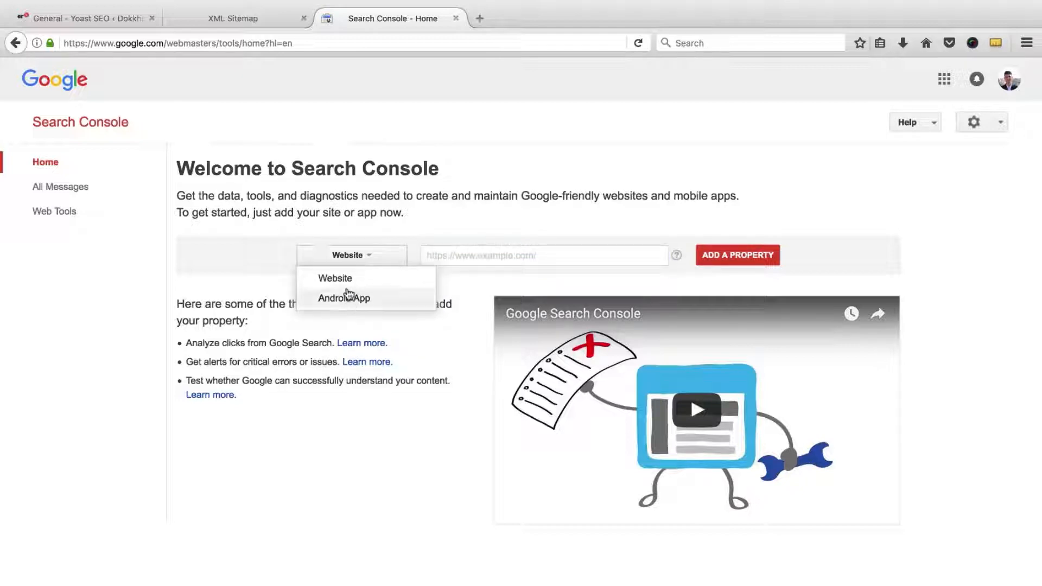
{"action": "left_click", "coordinate": [343, 279]}
{"action": "left_click", "coordinate": [464, 255]}
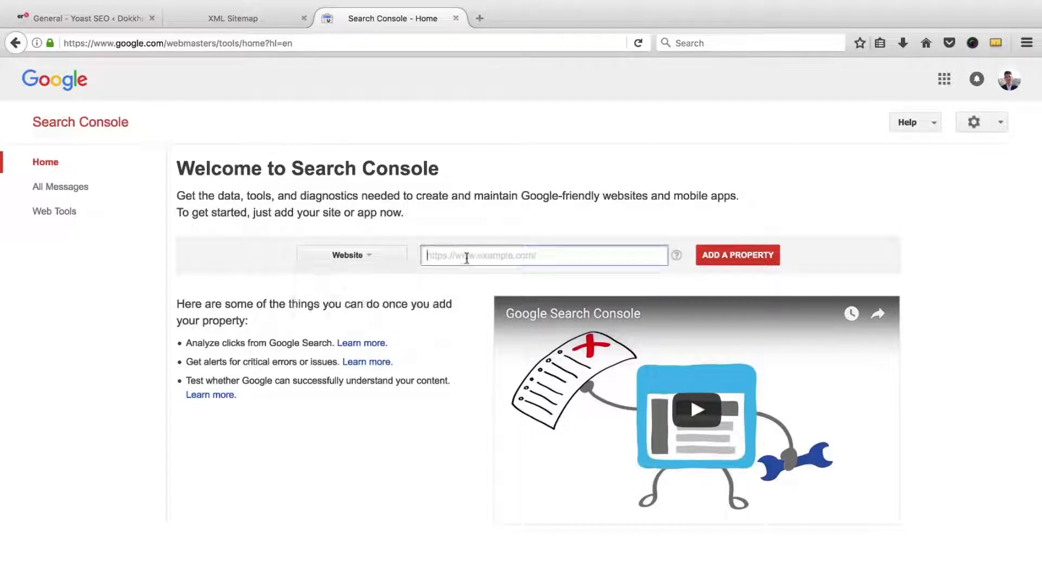
{"action": "left_click", "coordinate": [96, 18]}
{"action": "left_click_drag", "start_coordinate": [107, 43], "coordinate": [54, 43]}
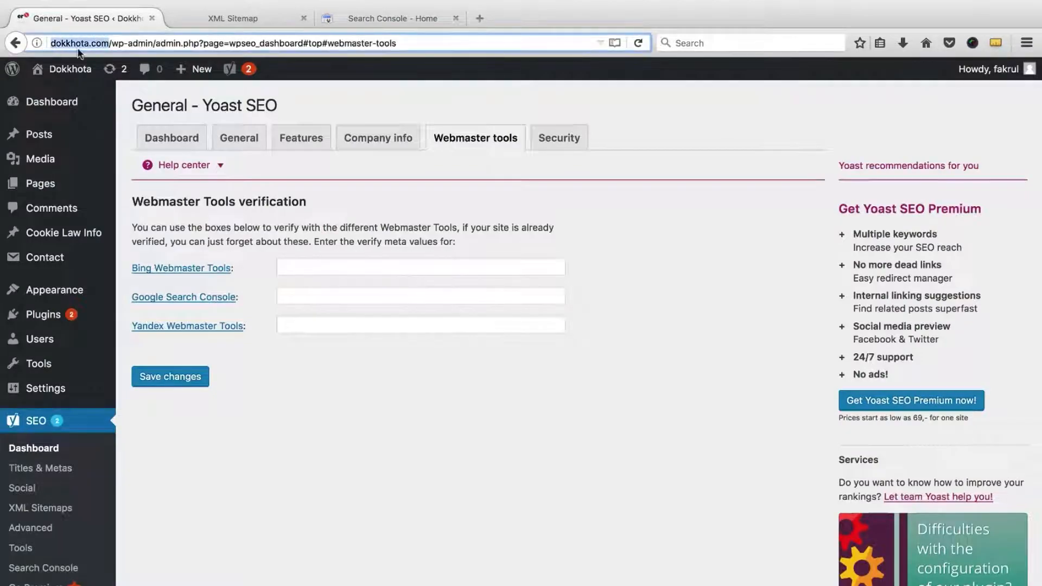
{"action": "right_click", "coordinate": [78, 52]}
{"action": "left_click", "coordinate": [143, 86]}
{"action": "left_click", "coordinate": [401, 18]}
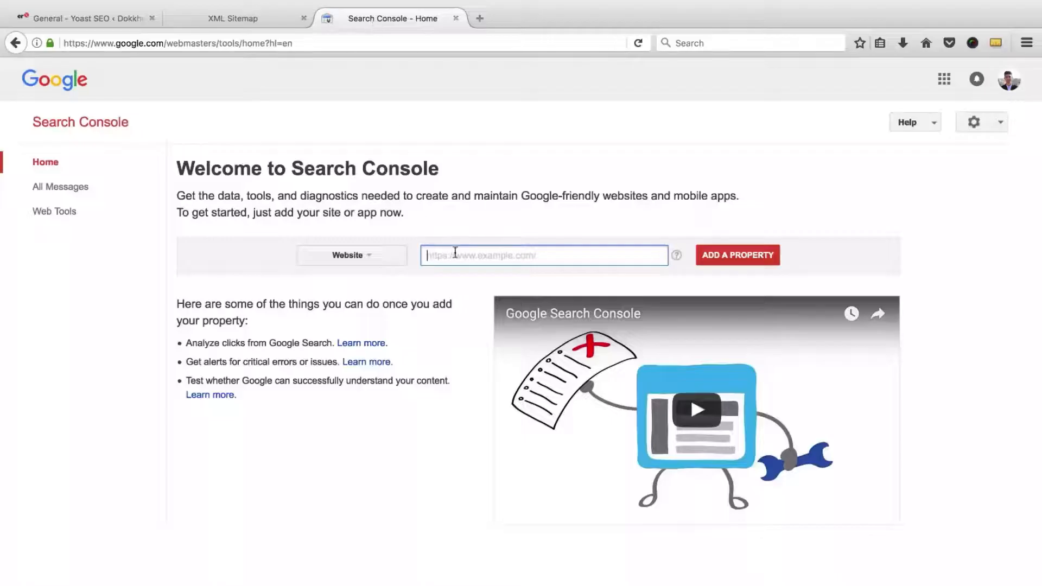
{"action": "right_click", "coordinate": [455, 254]}
{"action": "left_click", "coordinate": [483, 309]}
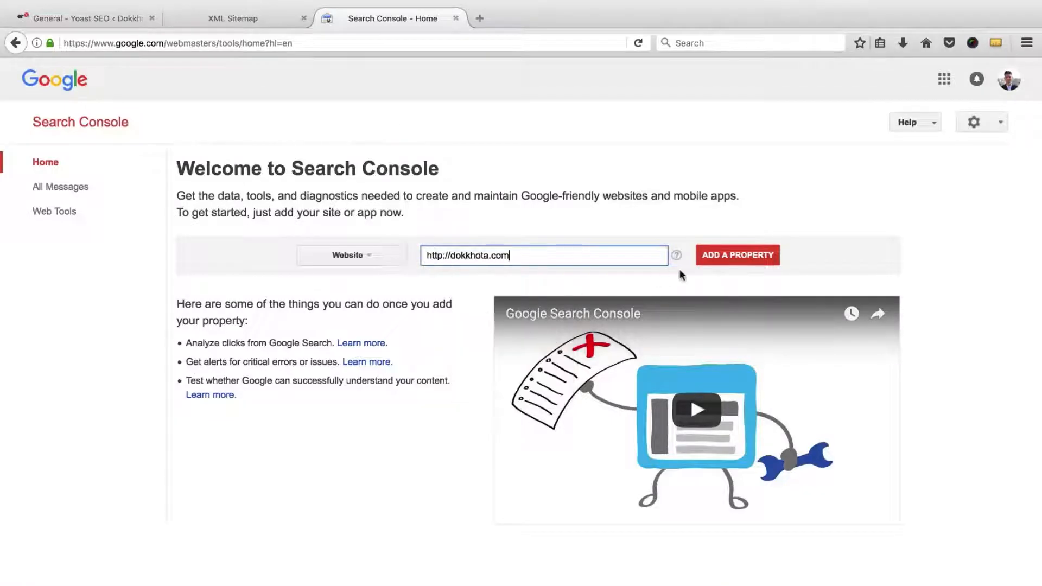
{"action": "left_click", "coordinate": [729, 263]}
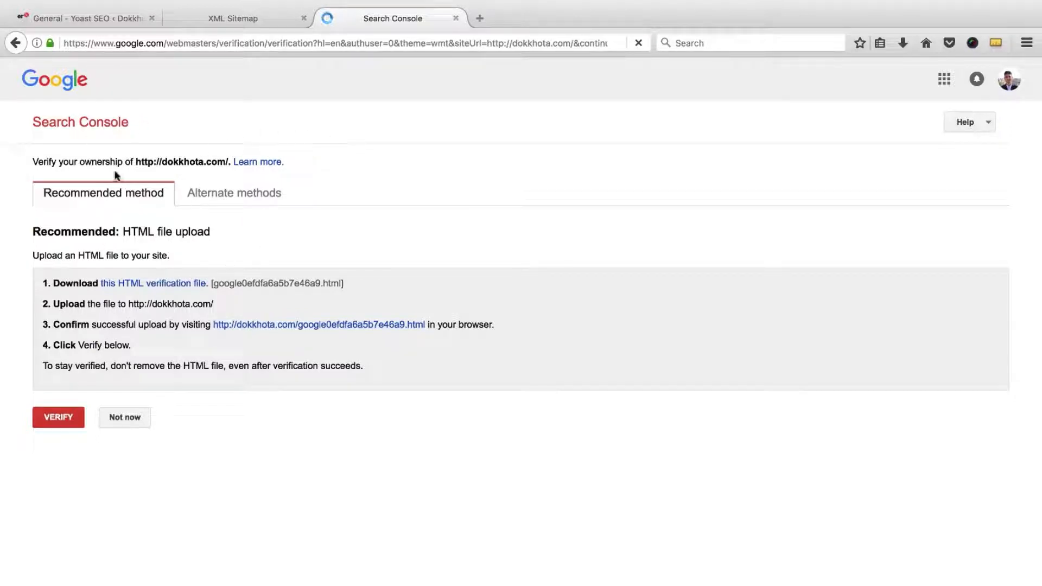
Step: Pick the HTML tag method under Alternate methods to reveal the google-site-verification meta tag
{"action": "double_click", "coordinate": [177, 163]}
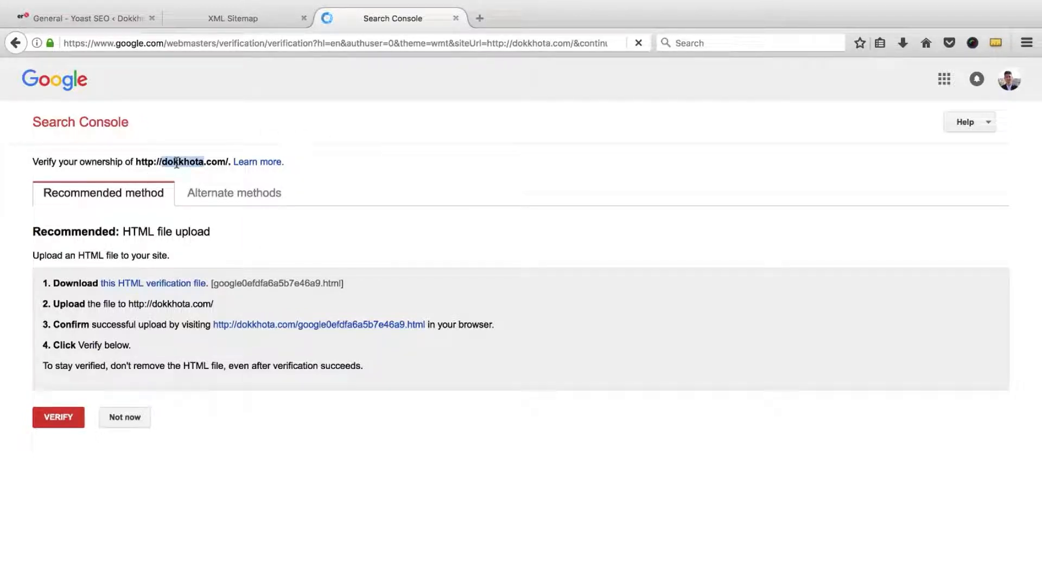
{"action": "left_click", "coordinate": [163, 212]}
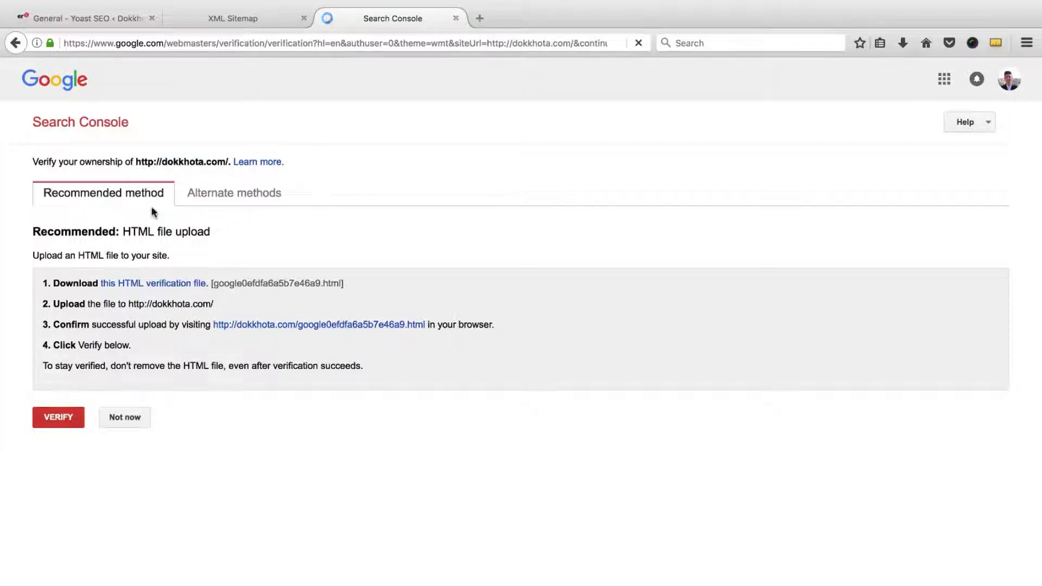
{"action": "left_click", "coordinate": [221, 201]}
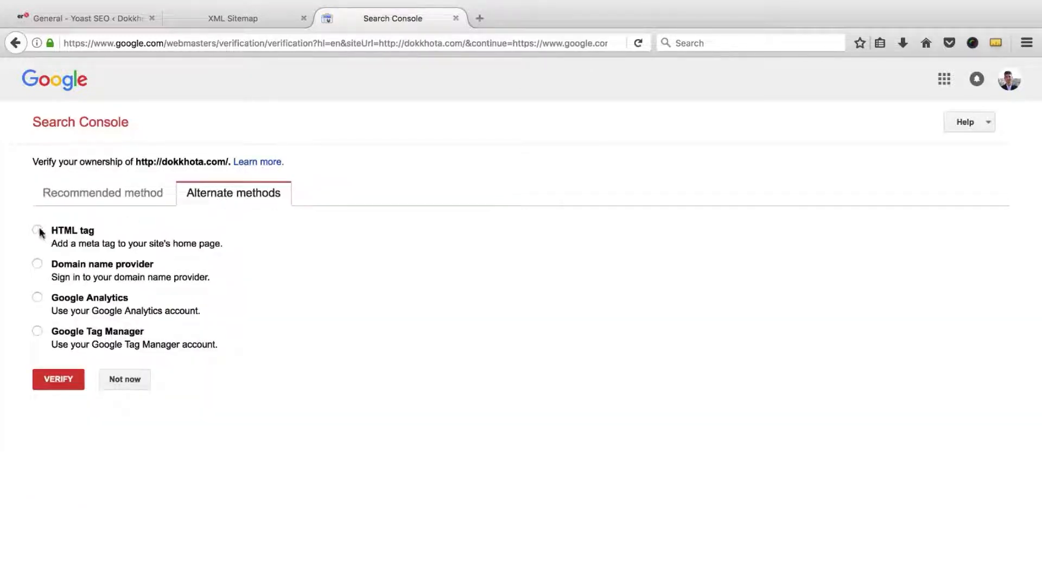
{"action": "left_click", "coordinate": [37, 230]}
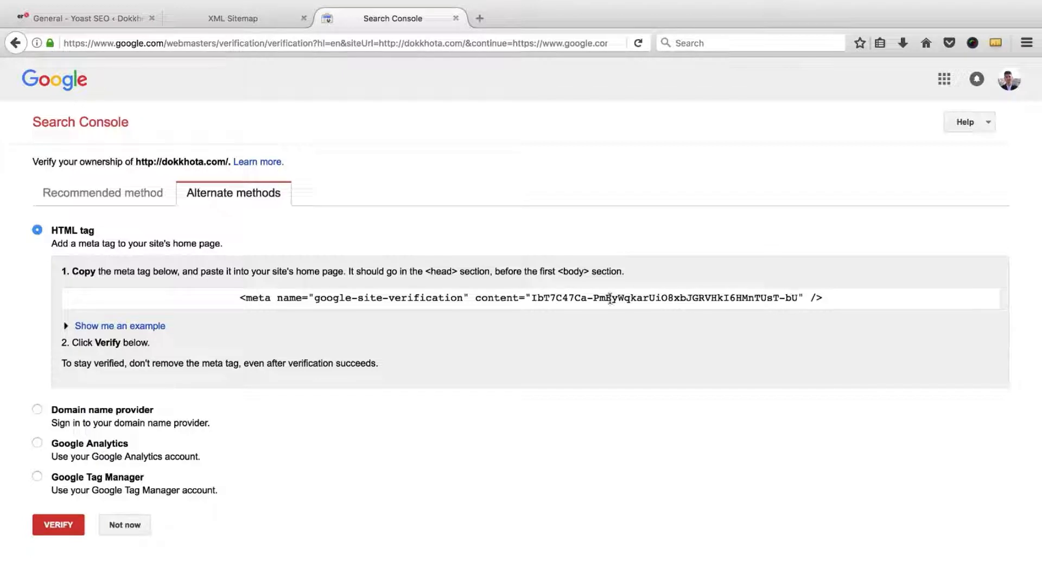
Step: Copy the verification meta tag and extract just its content code using a temporary tab
{"action": "triple_click", "coordinate": [576, 298]}
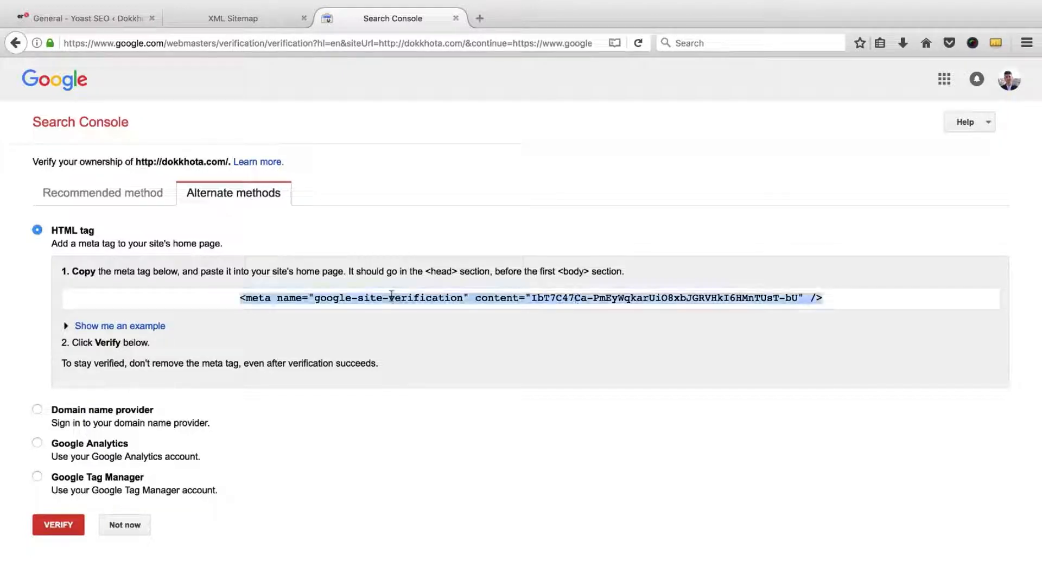
{"action": "right_click", "coordinate": [521, 298]}
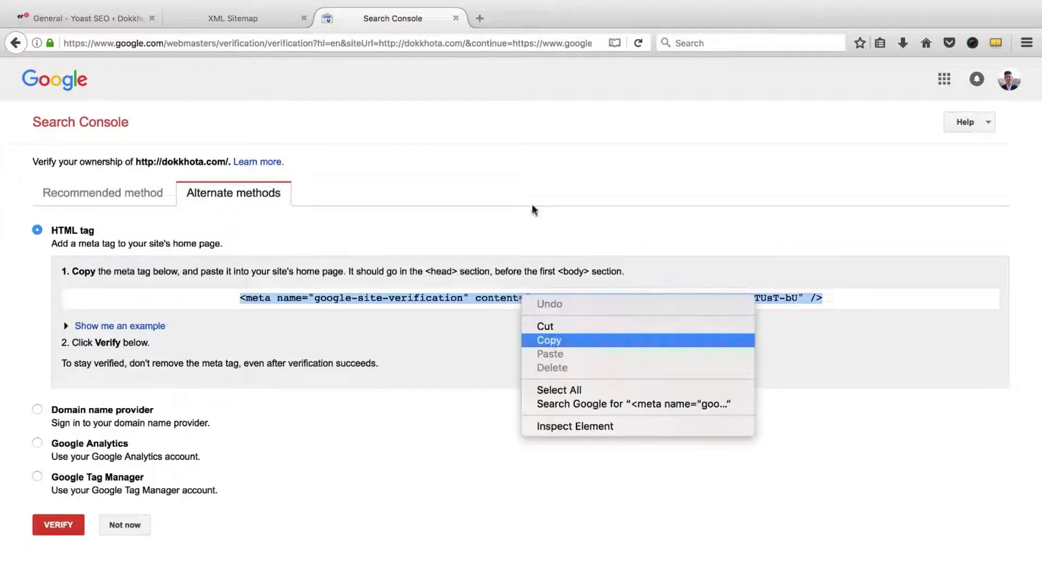
{"action": "left_click", "coordinate": [479, 18]}
{"action": "right_click", "coordinate": [480, 42]}
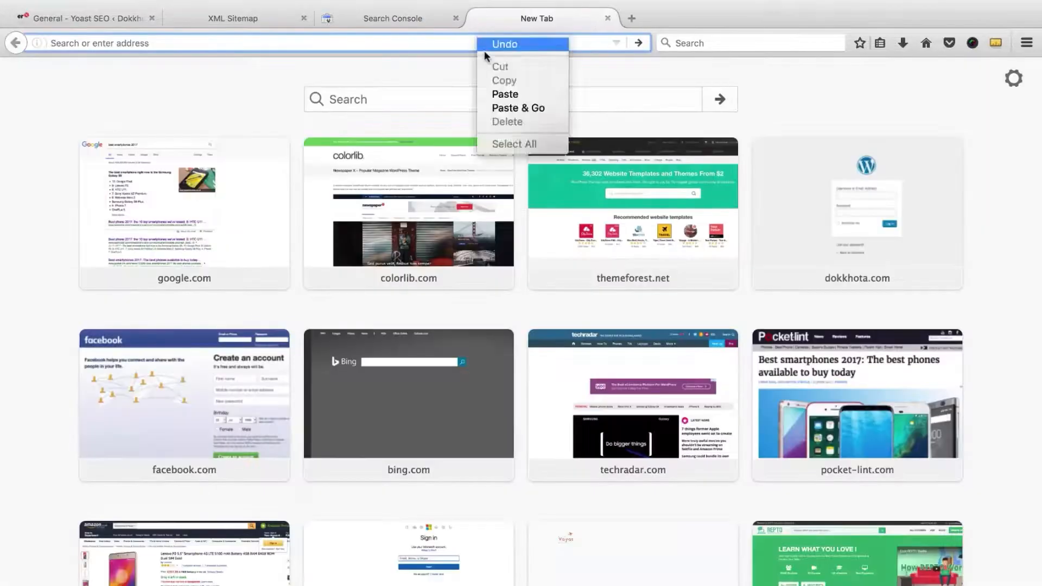
{"action": "left_click", "coordinate": [497, 94]}
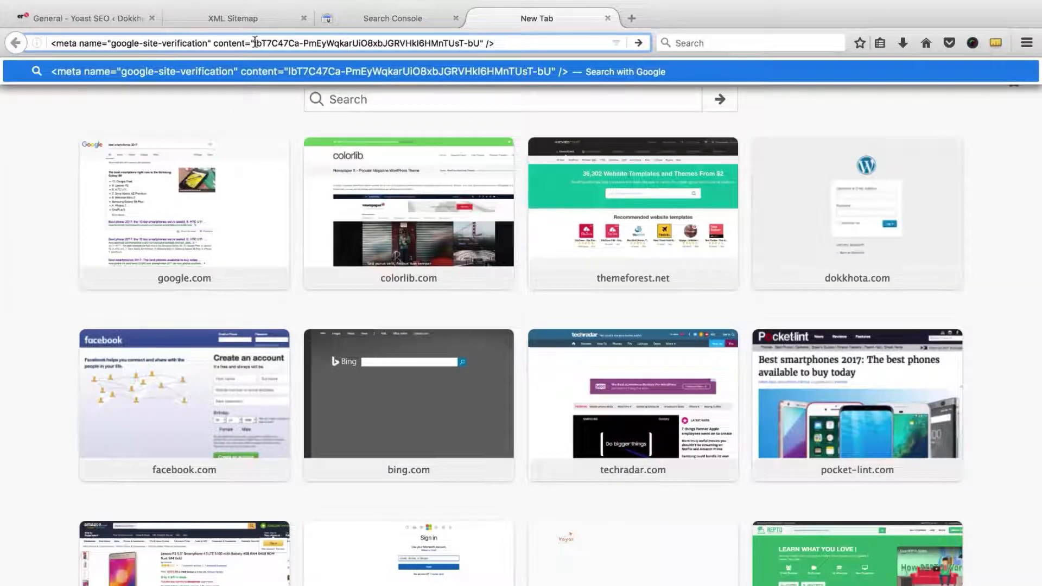
{"action": "left_click_drag", "start_coordinate": [256, 43], "coordinate": [480, 43]}
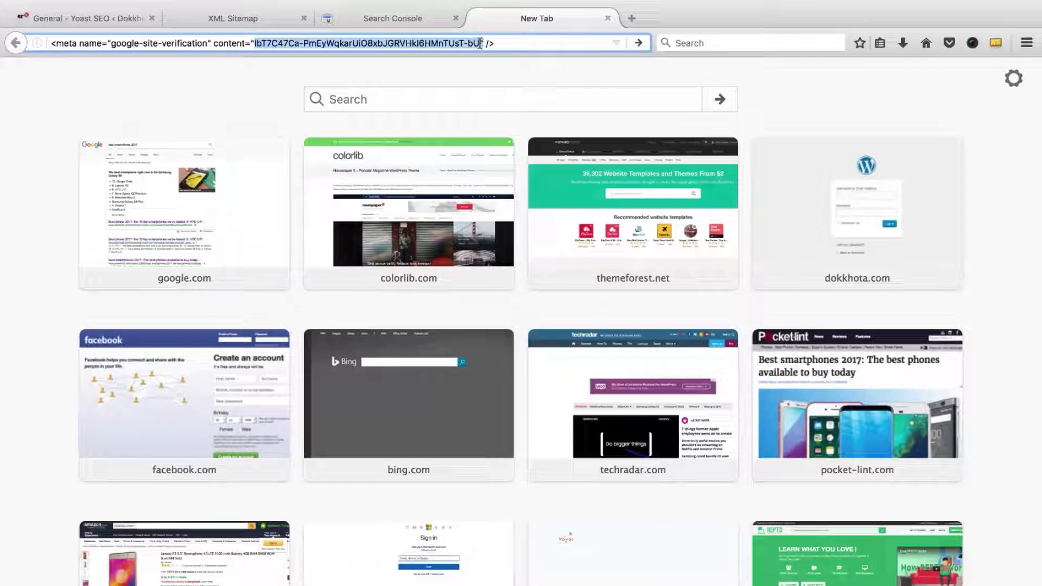
{"action": "right_click", "coordinate": [459, 43]}
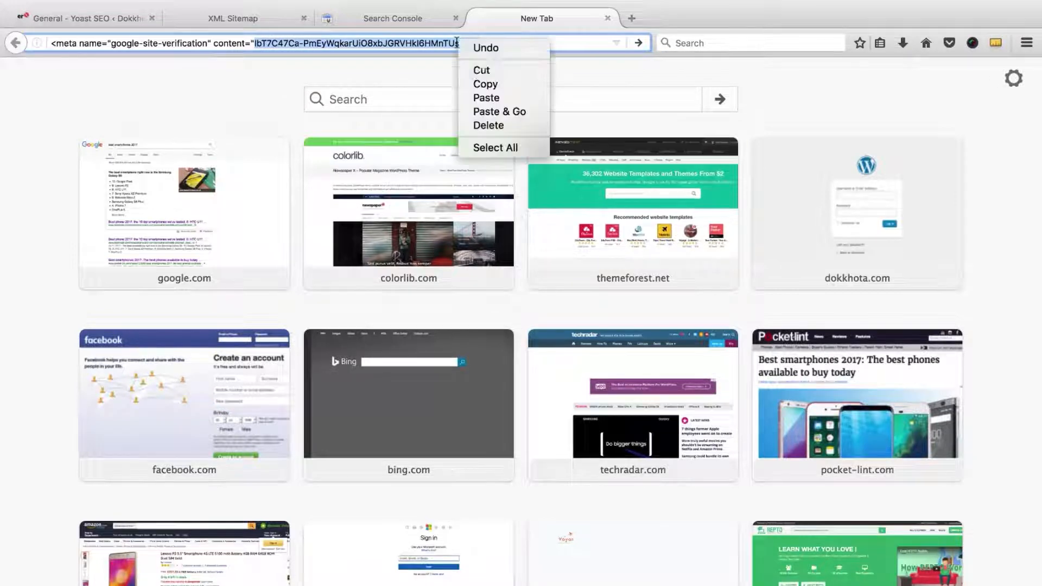
{"action": "left_click", "coordinate": [478, 85]}
{"action": "left_click", "coordinate": [608, 19]}
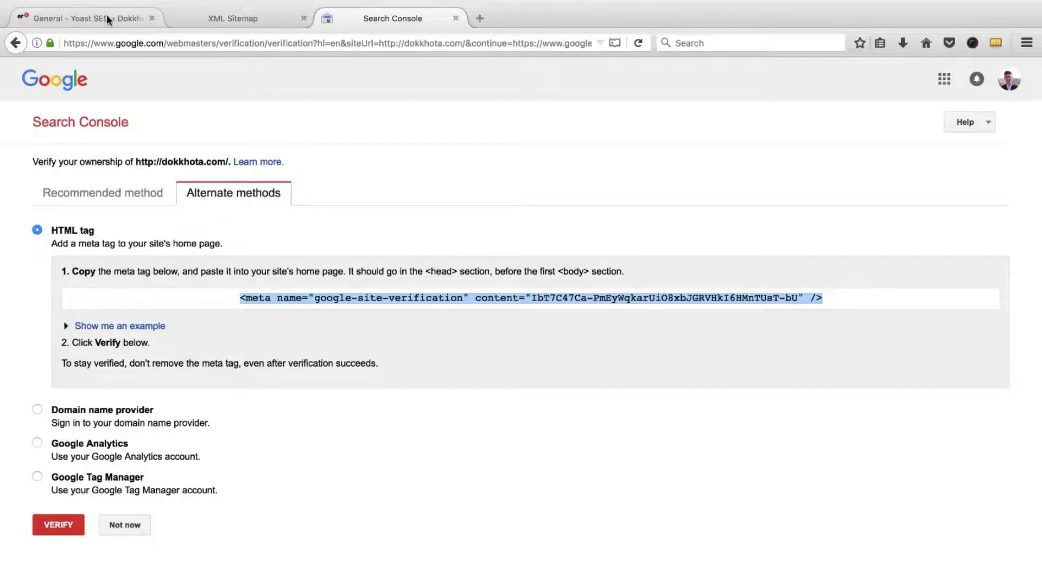
Step: Paste the code into Yoast's Google Search Console field and save the settings
{"action": "left_click", "coordinate": [75, 16]}
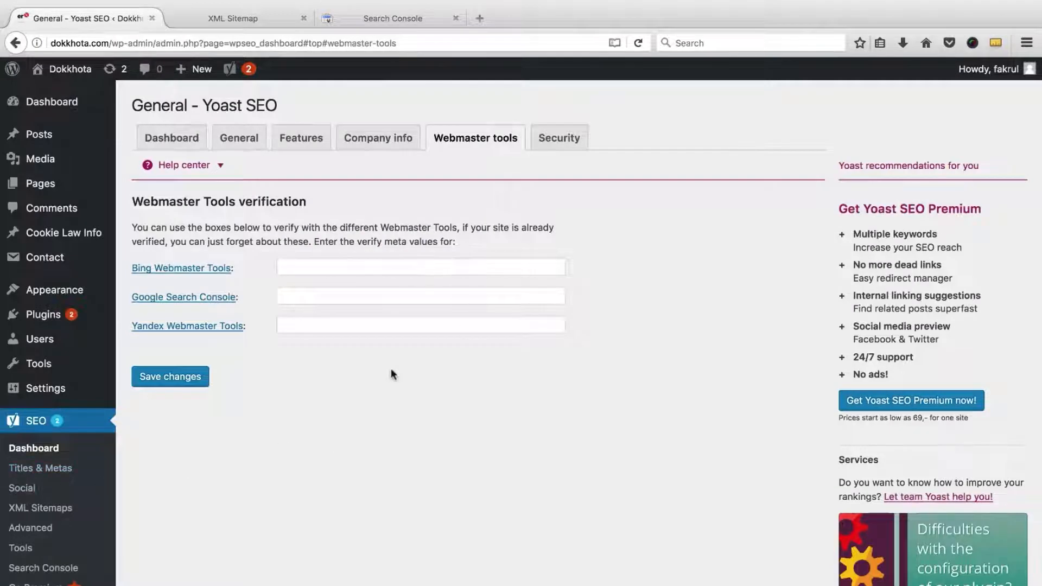
{"action": "right_click", "coordinate": [321, 297]}
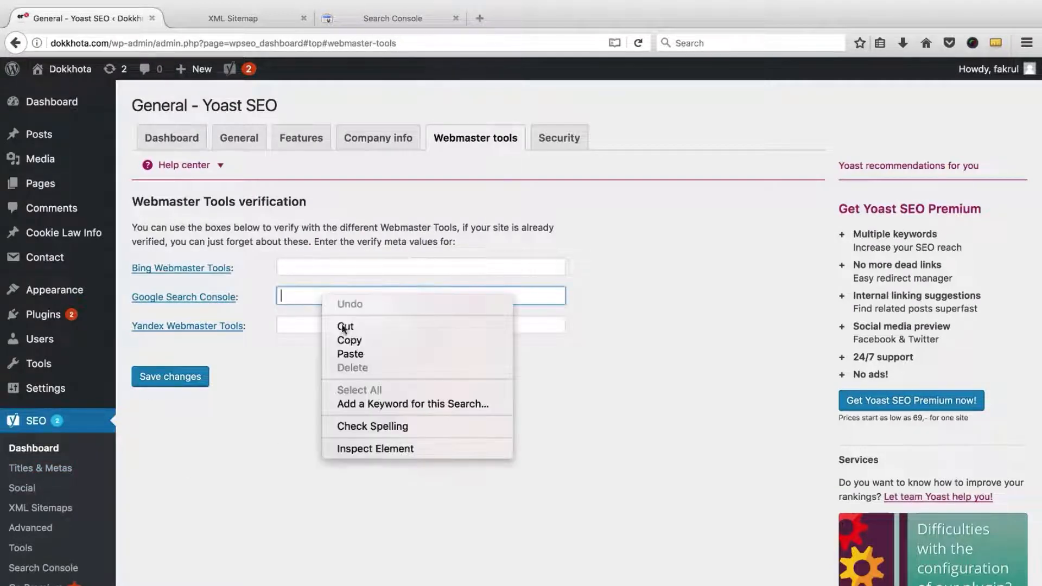
{"action": "left_click", "coordinate": [353, 353]}
{"action": "left_click", "coordinate": [171, 378]}
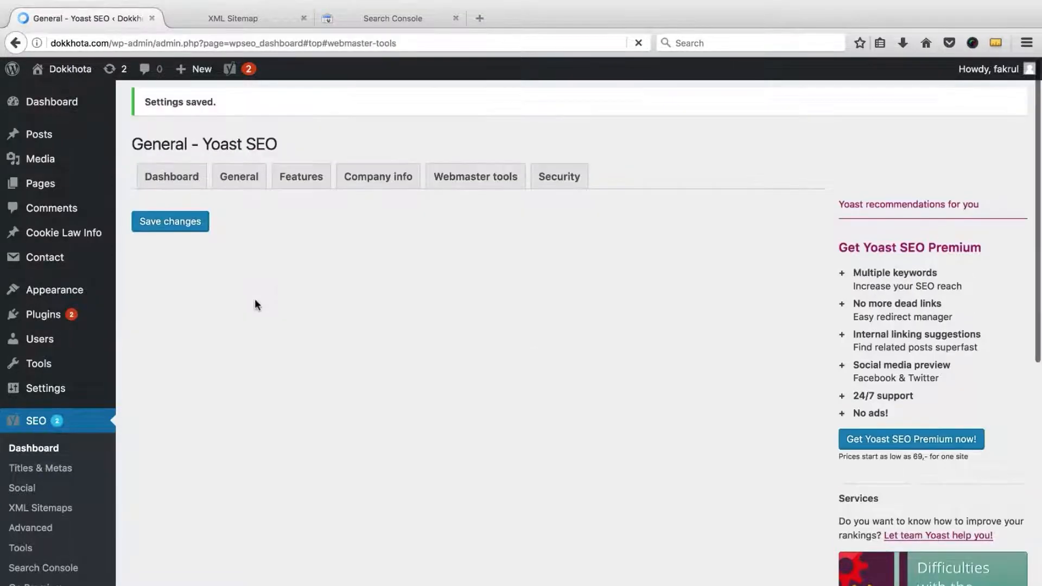
{"action": "left_click", "coordinate": [381, 18]}
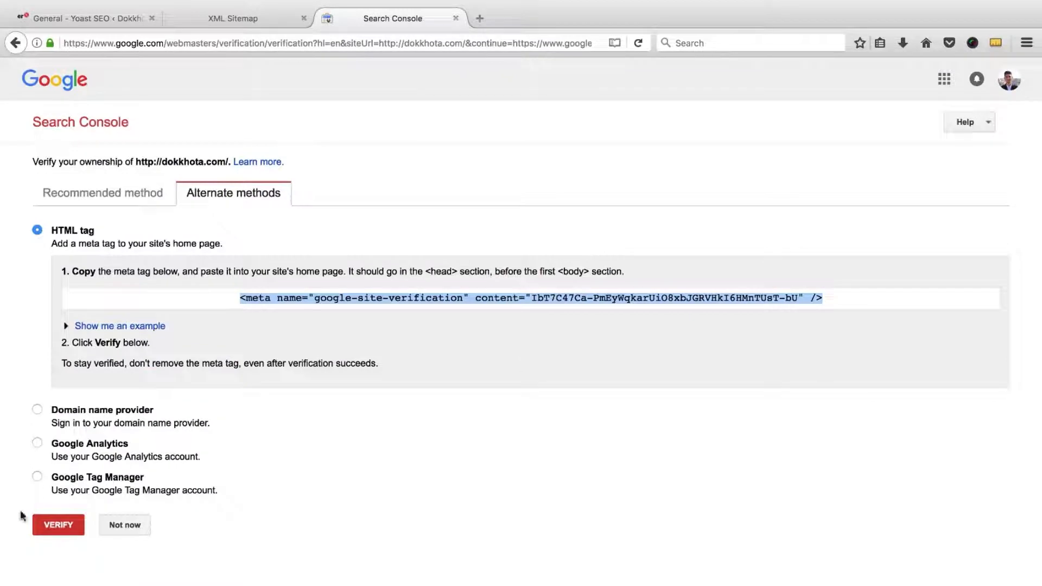
Step: Verify ownership of dokkhota.com and open the site's Sitemaps report
{"action": "left_click", "coordinate": [45, 526]}
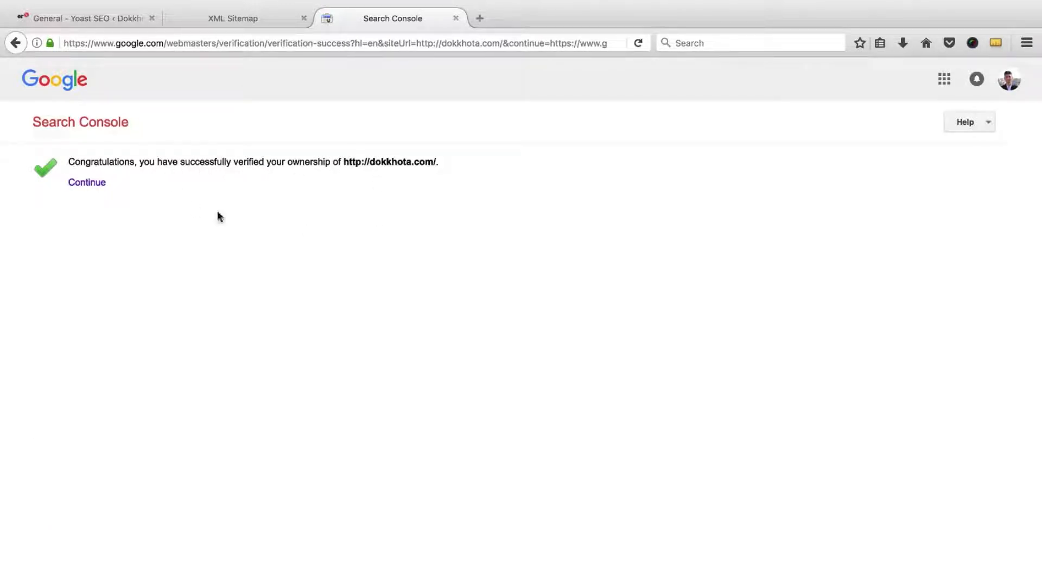
{"action": "left_click", "coordinate": [87, 184]}
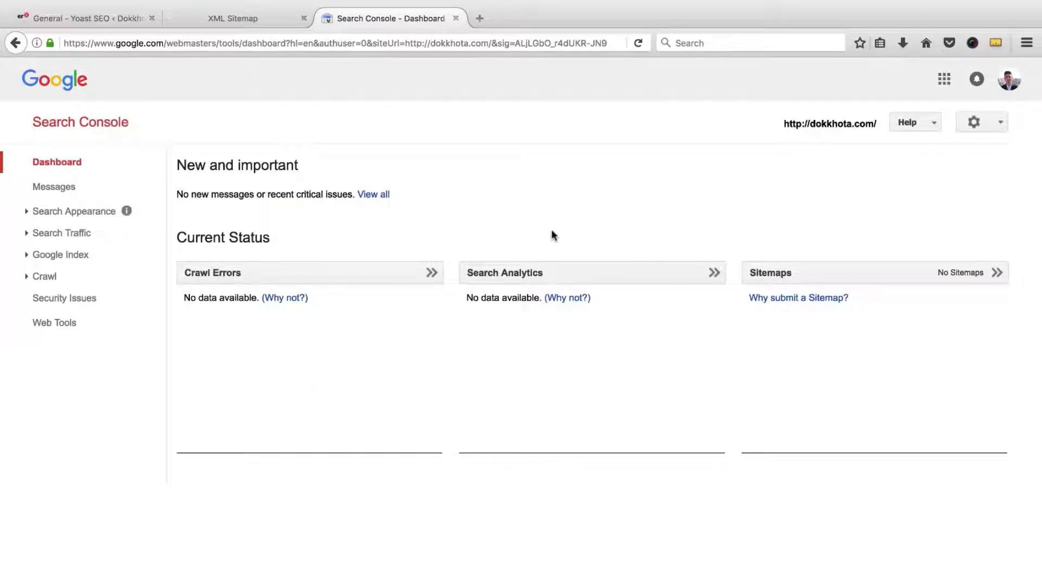
{"action": "left_click", "coordinate": [776, 278]}
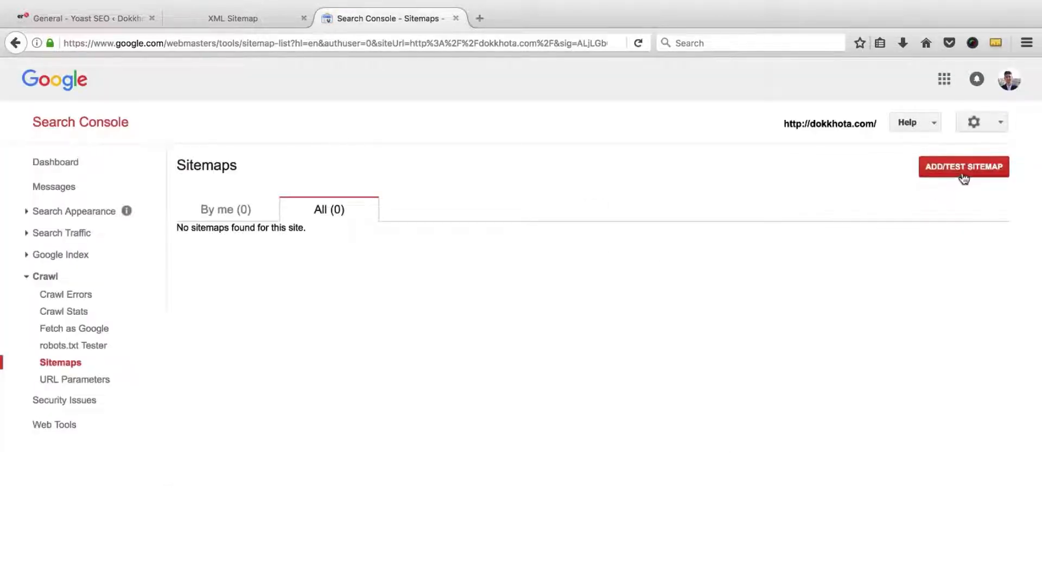
Step: Submit sitemap_index.xml, copied from the sitemap tab's address, as the site's sitemap
{"action": "left_click", "coordinate": [963, 178]}
{"action": "left_click", "coordinate": [895, 218]}
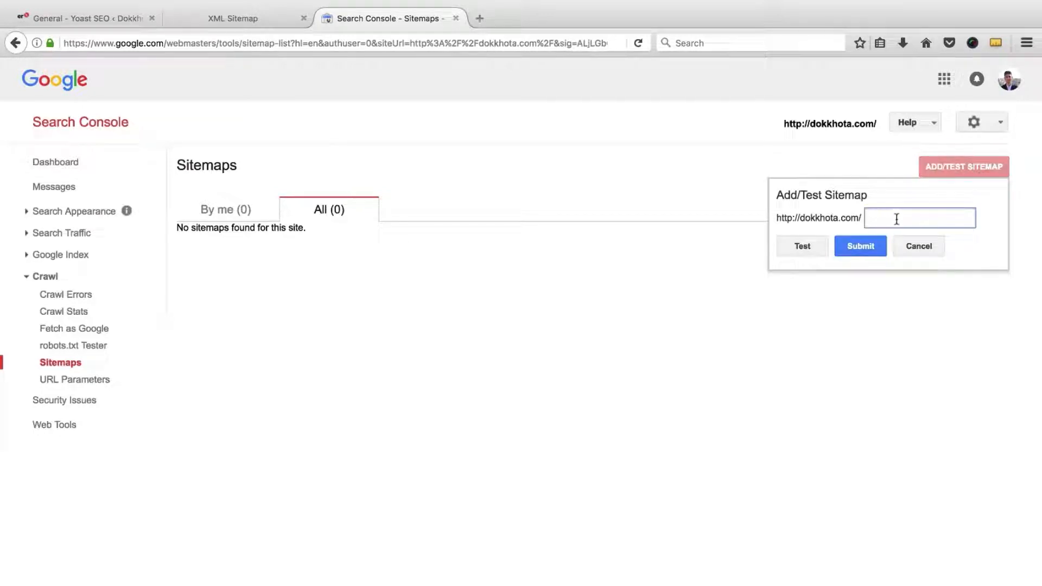
{"action": "left_click", "coordinate": [233, 18]}
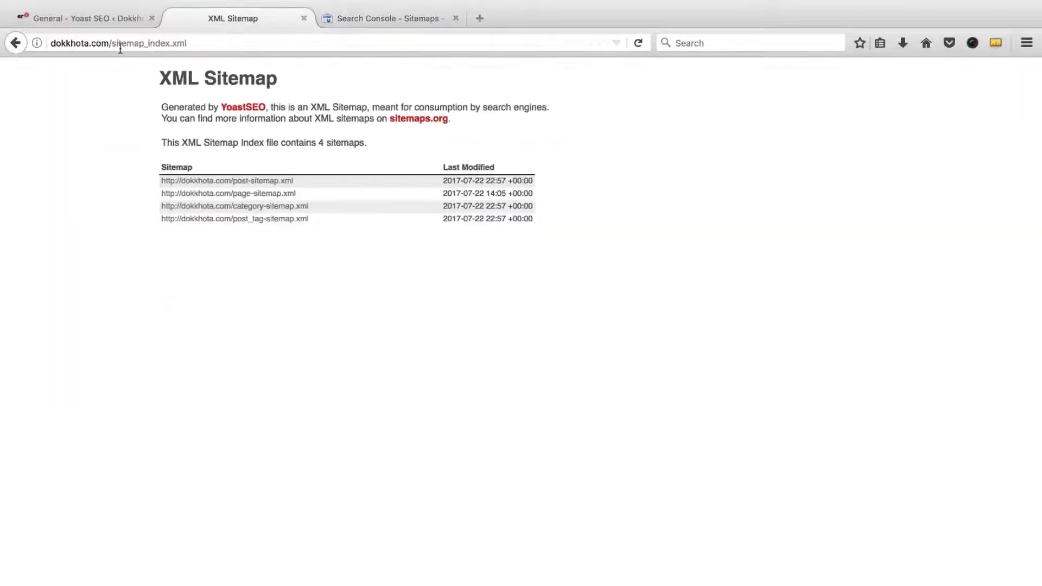
{"action": "left_click_drag", "start_coordinate": [113, 43], "coordinate": [230, 51]}
{"action": "right_click", "coordinate": [183, 49]}
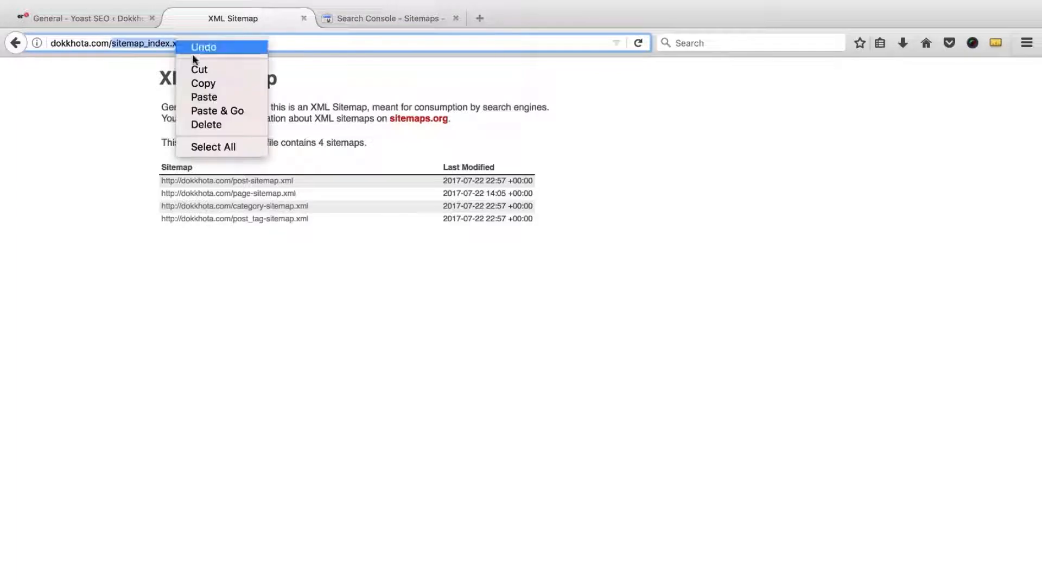
{"action": "left_click", "coordinate": [196, 82]}
{"action": "left_click", "coordinate": [391, 18]}
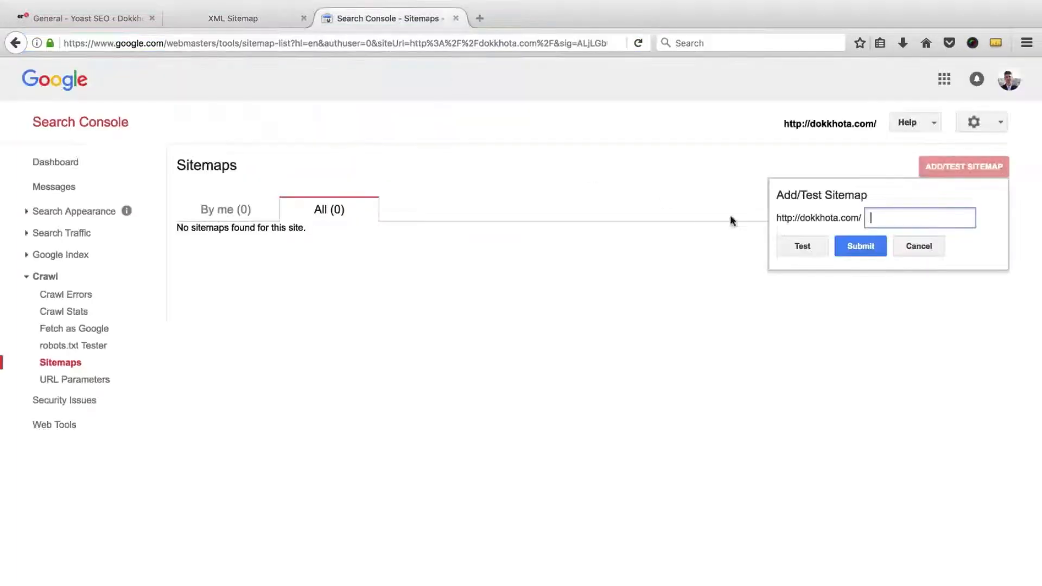
{"action": "right_click", "coordinate": [879, 217]}
{"action": "left_click", "coordinate": [903, 272]}
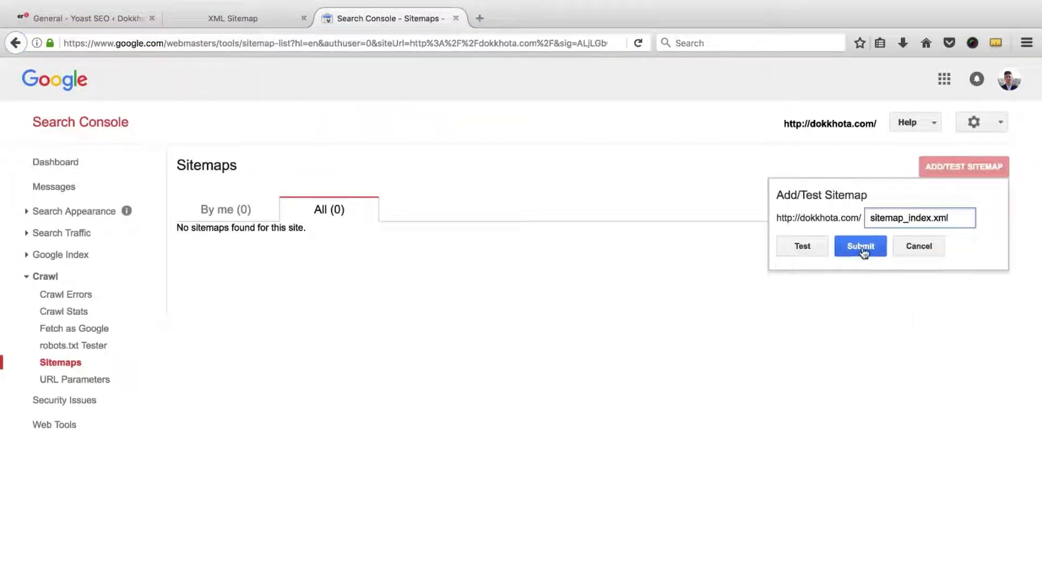
{"action": "left_click", "coordinate": [861, 247]}
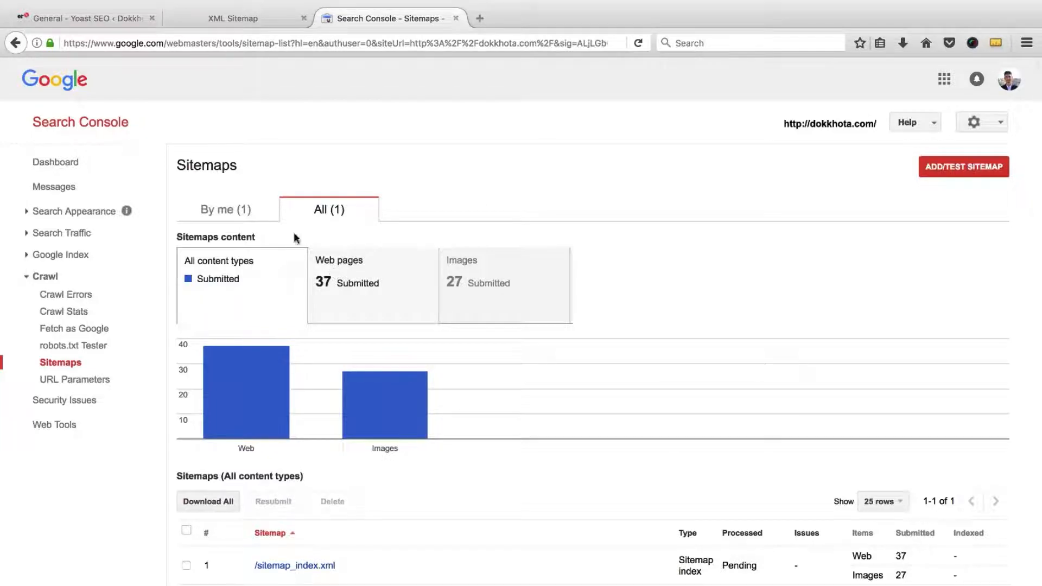
{"action": "left_click", "coordinate": [82, 18]}
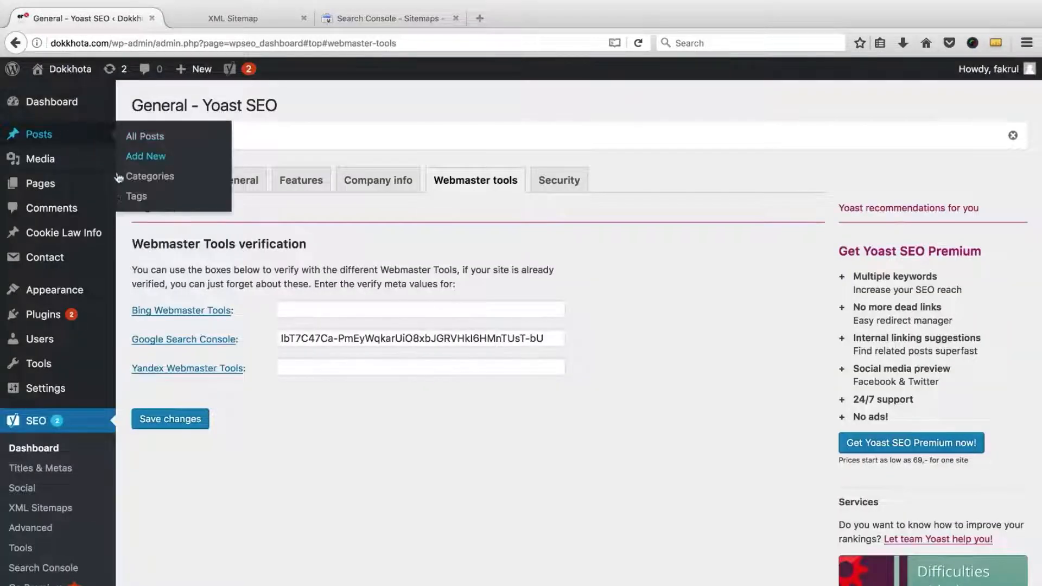
Step: Review the sitemap's 37 web pages and 27 images, then close the Search Console tab
{"action": "mouse_move", "coordinate": [134, 188]}
{"action": "left_click", "coordinate": [333, 18]}
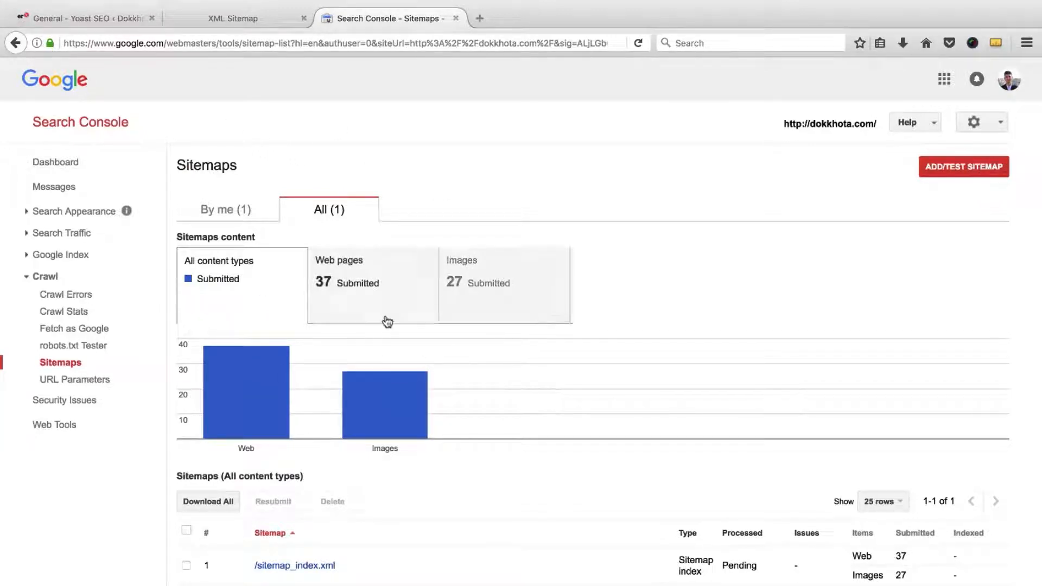
{"action": "scroll", "coordinate": [457, 380], "scroll_direction": "down", "scroll_amount": 1}
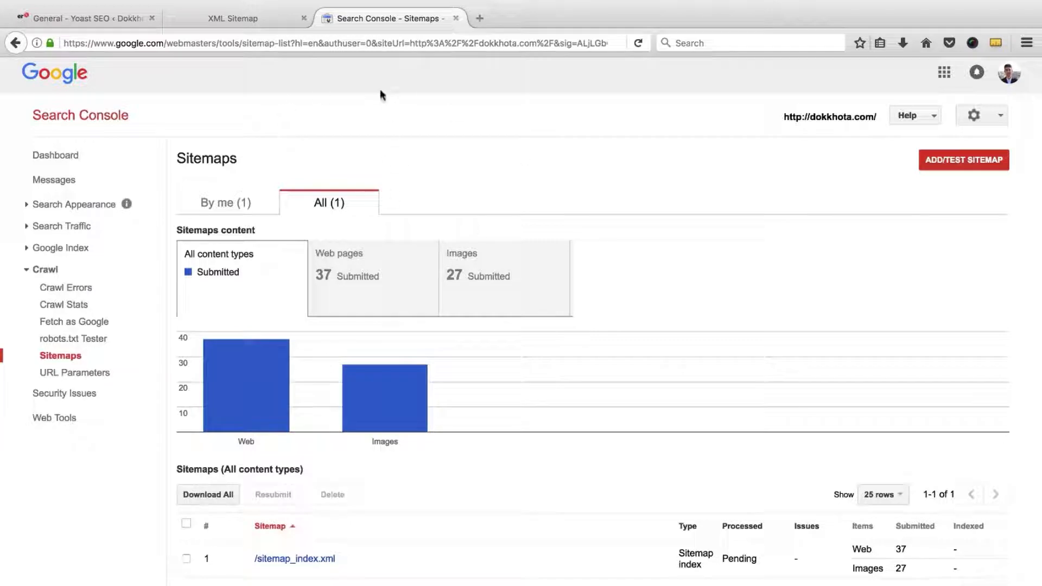
{"action": "left_click", "coordinate": [456, 18]}
{"action": "key", "text": "ctrl+shift+Tab"}
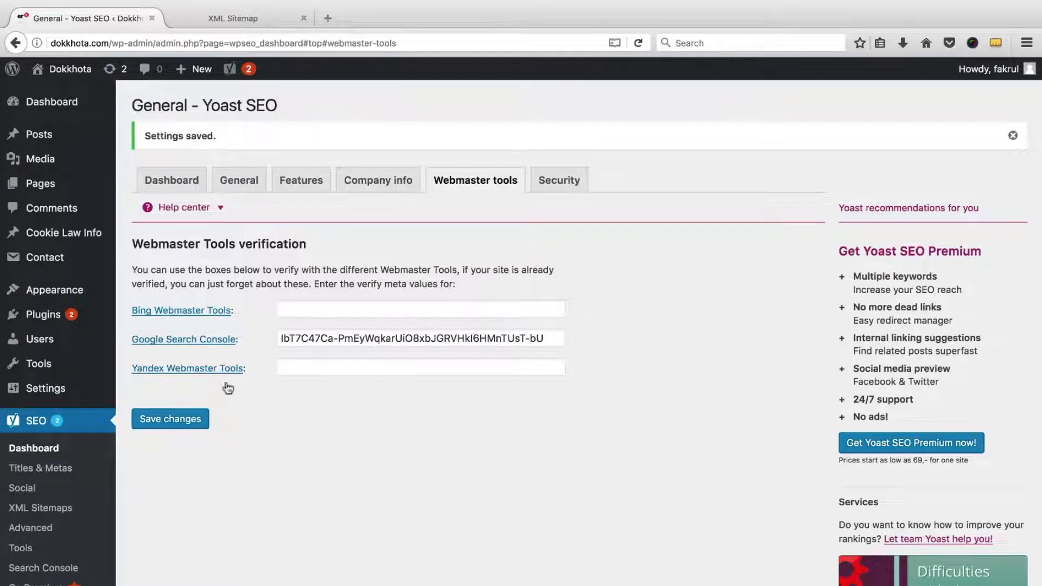
Step: Search 'bing webmaster tool submit' in a new tab and open the 'Submit your Site to Bing' result
{"action": "left_click", "coordinate": [327, 18]}
{"action": "type", "text": "bing we"}
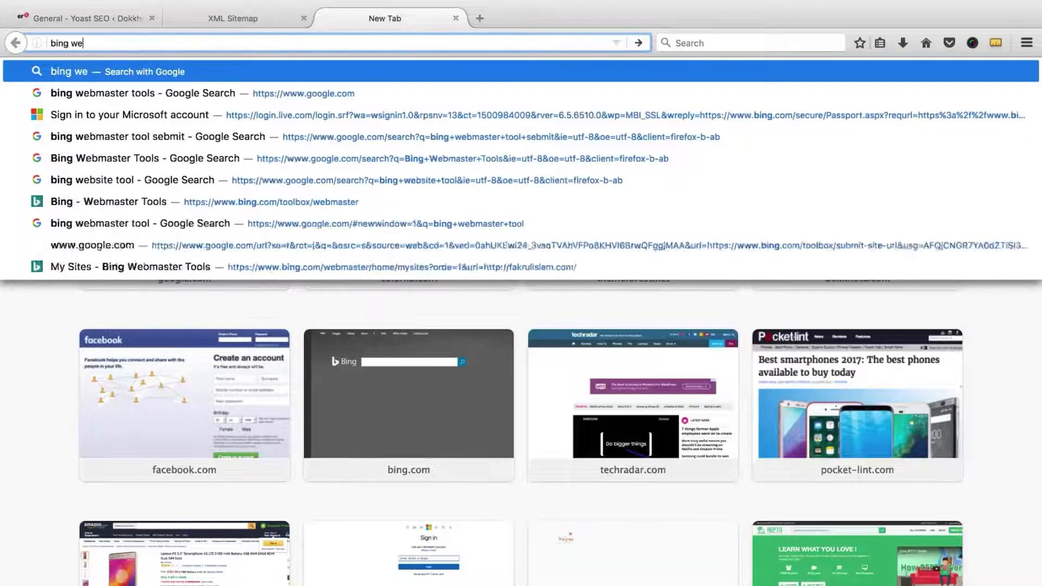
{"action": "type", "text": "bmaster tool "}
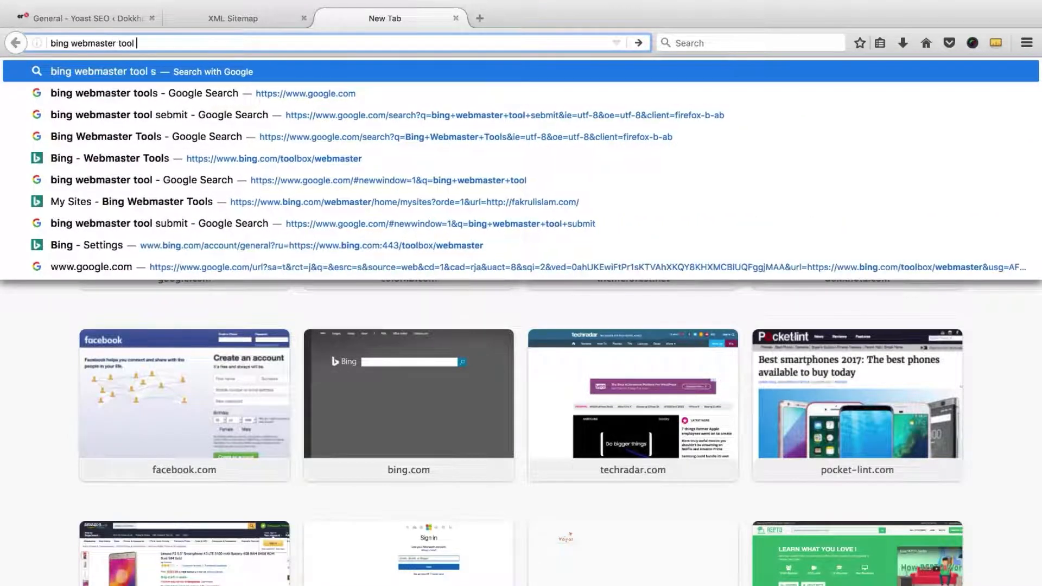
{"action": "type", "text": "submit"}
{"action": "key", "text": "Return"}
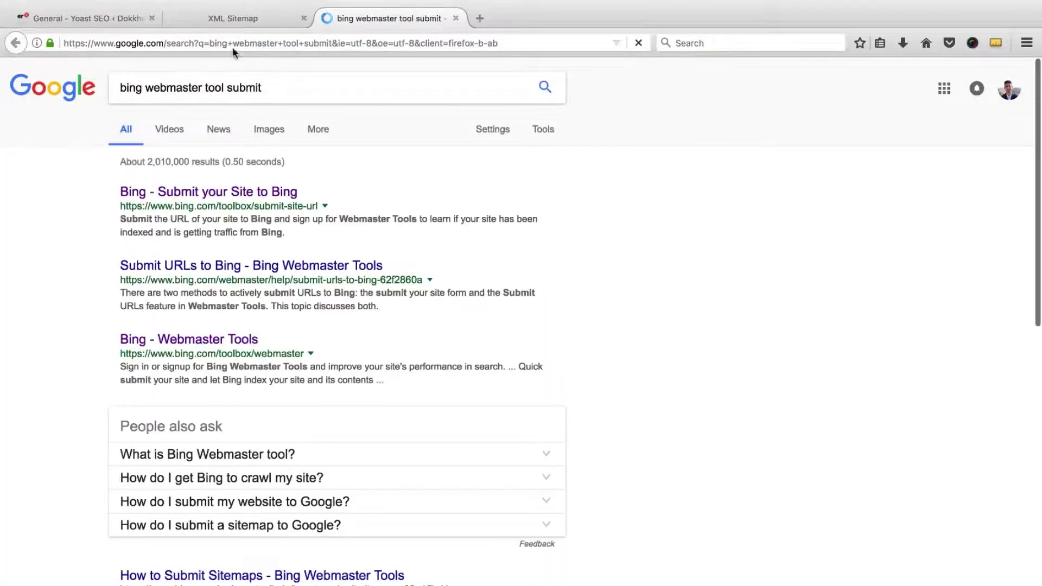
{"action": "left_click", "coordinate": [224, 199]}
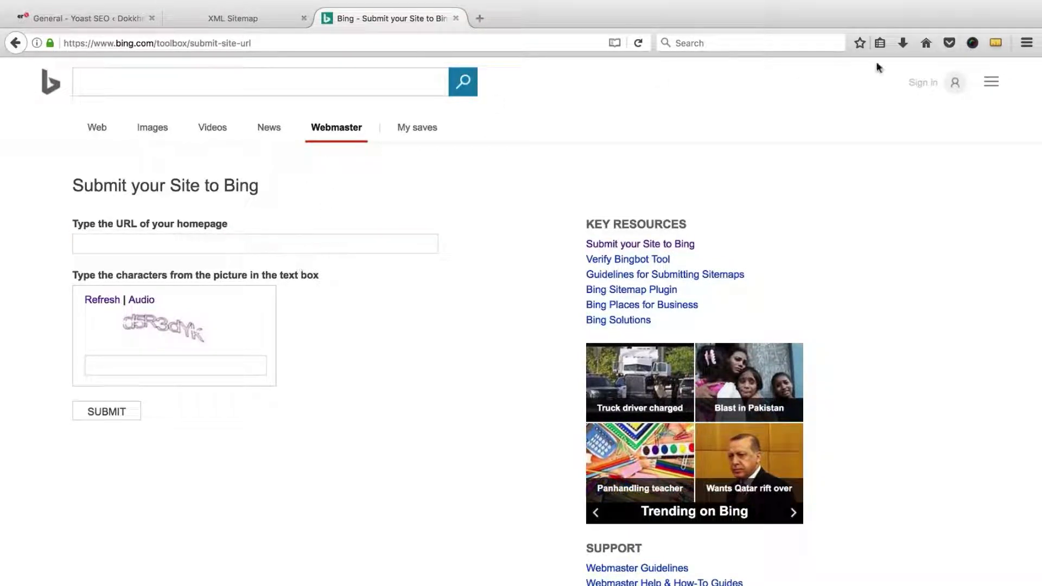
Step: Go to the Bing Webmaster Tools home and choose Sign Up as a new webmaster
{"action": "left_click", "coordinate": [341, 134]}
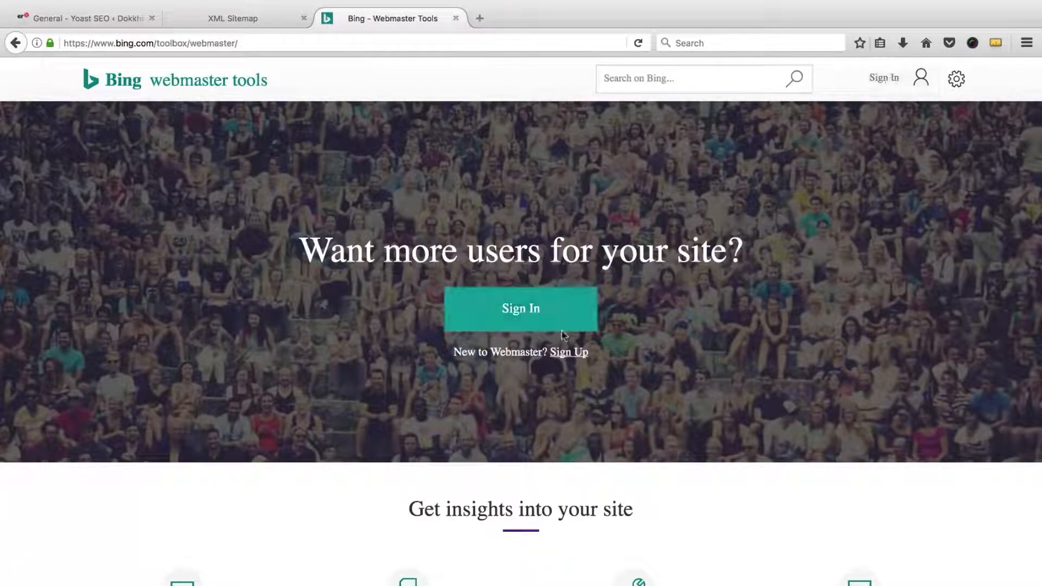
{"action": "left_click", "coordinate": [564, 356]}
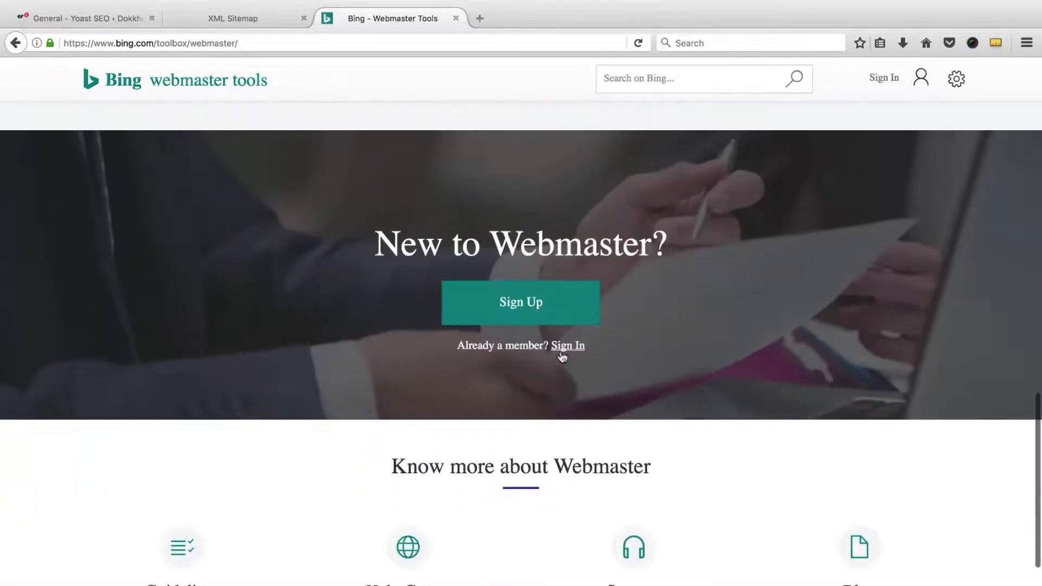
{"action": "left_click", "coordinate": [528, 305]}
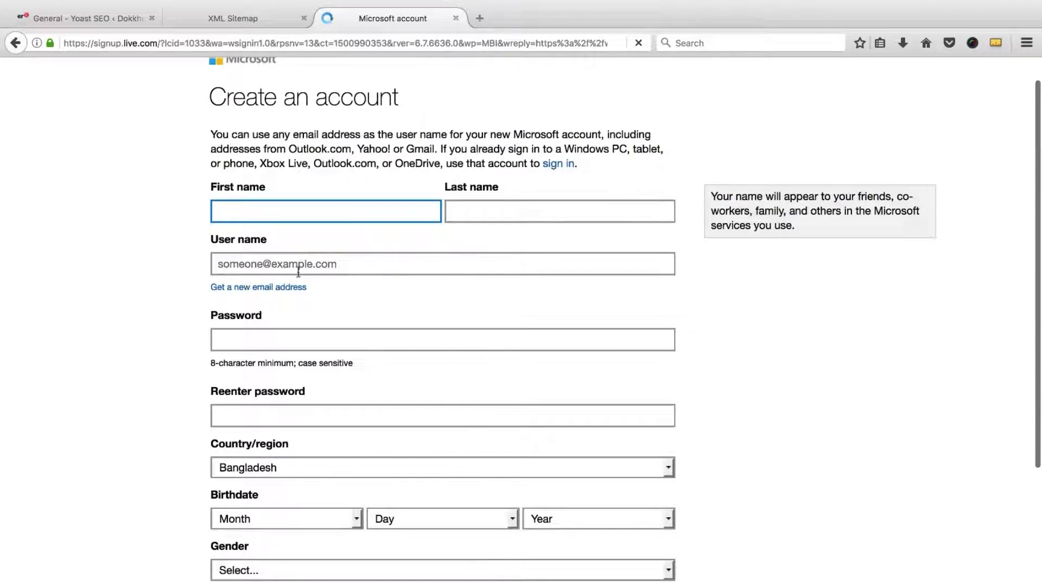
Step: Start on the new-account form's e-mail and phone fields before switching to sign-in
{"action": "left_click", "coordinate": [302, 266]}
{"action": "scroll", "coordinate": [304, 296], "scroll_direction": "down", "scroll_amount": 8}
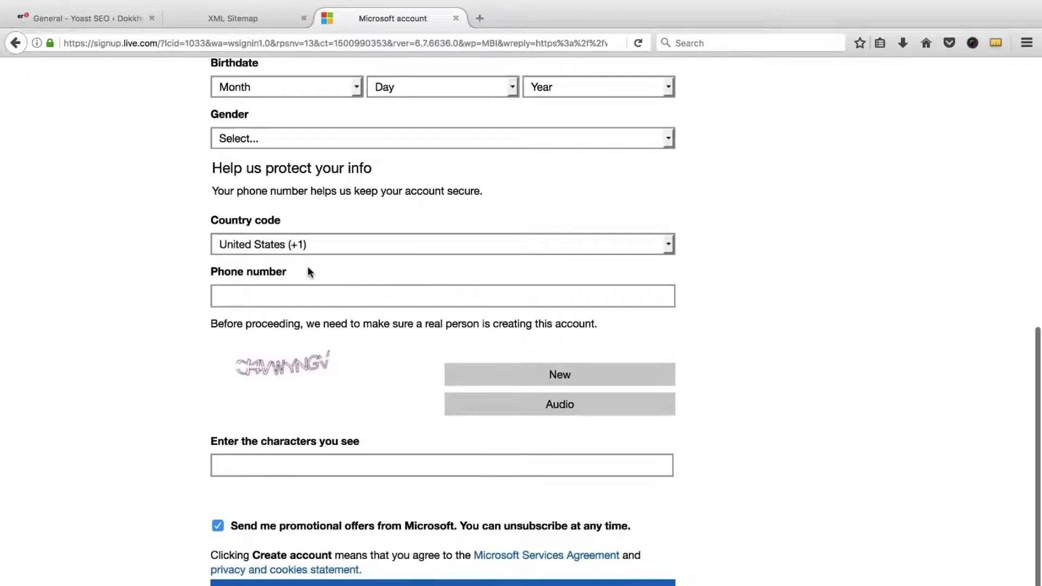
{"action": "left_click", "coordinate": [294, 296]}
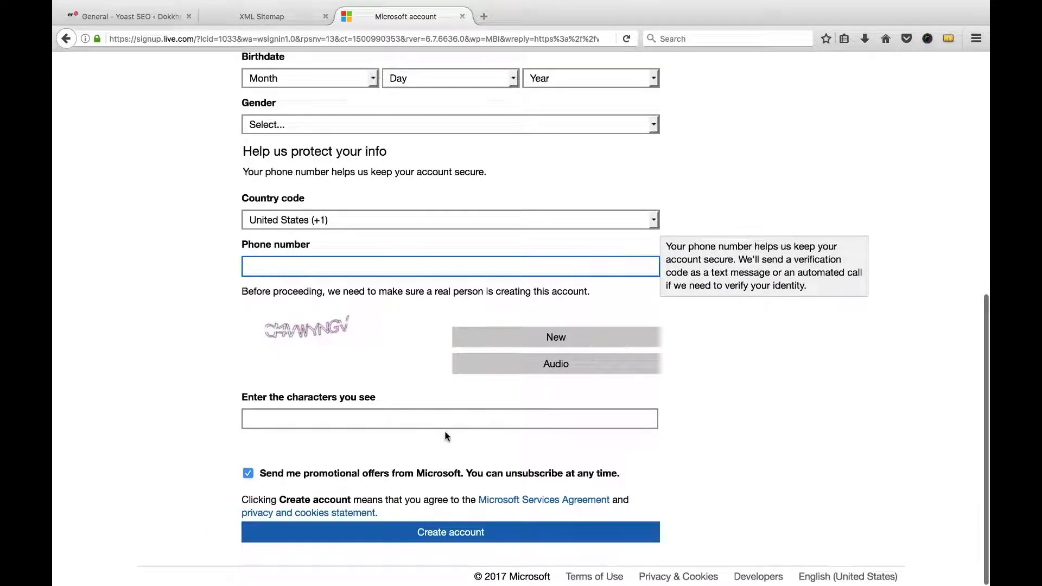
{"action": "scroll", "coordinate": [432, 391], "scroll_direction": "up", "scroll_amount": 10}
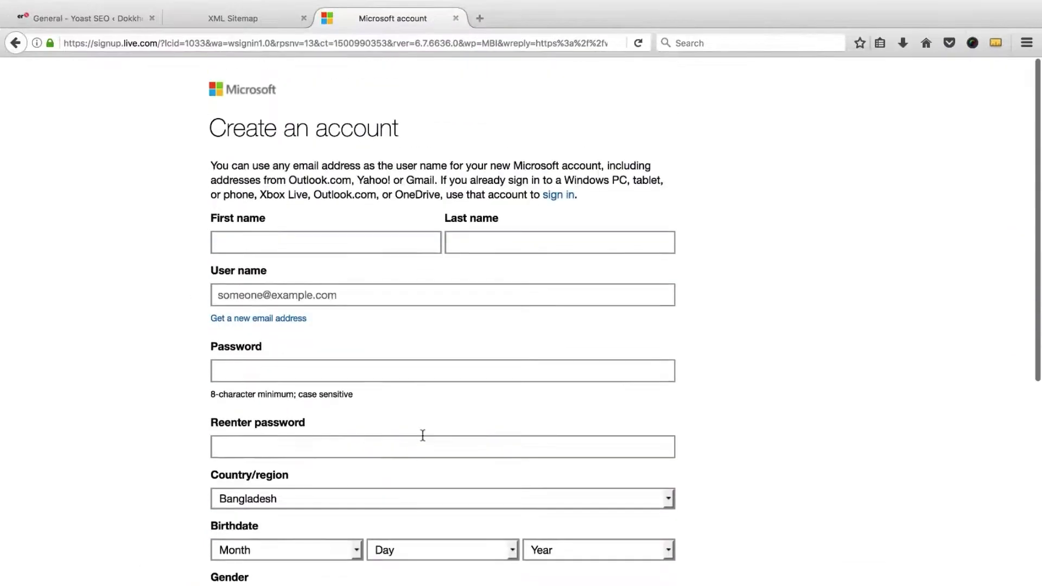
Step: Sign in to the existing Microsoft account with its e-mail and password, declining to save the login
{"action": "left_click", "coordinate": [557, 202]}
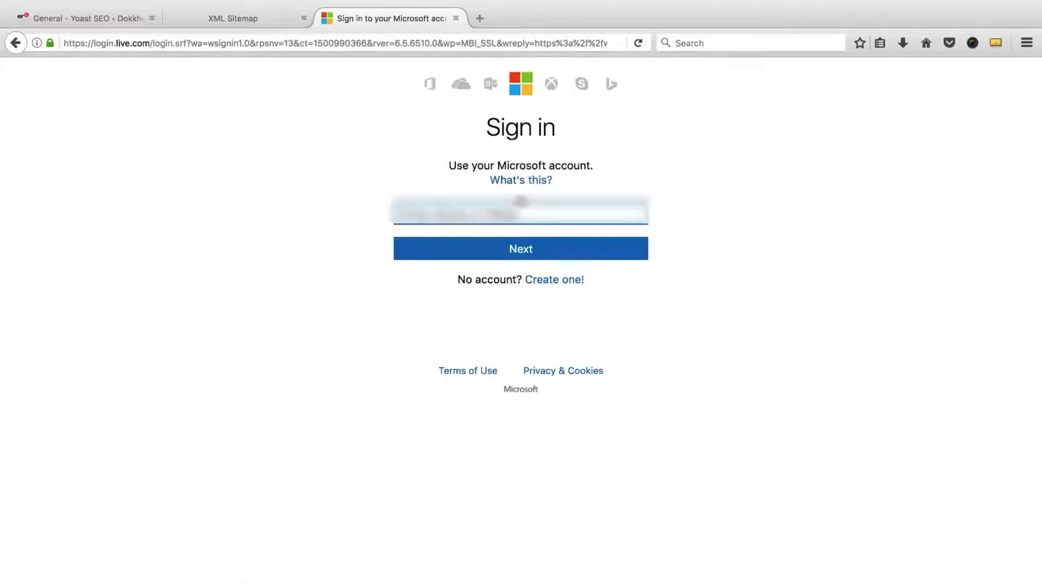
{"action": "type", "text": "info@"}
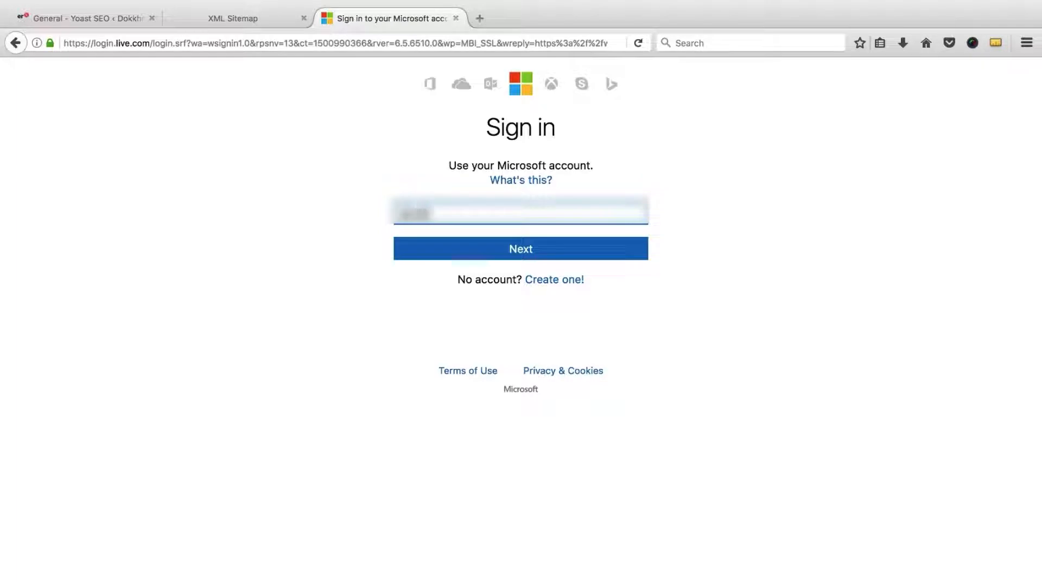
{"action": "key", "text": "BackSpace"}
{"action": "key", "text": "BackSpace"}
{"action": "key", "text": "BackSpace"}
{"action": "key", "text": "BackSpace"}
{"action": "key", "text": "BackSpace"}
{"action": "type", "text": "???????????"}
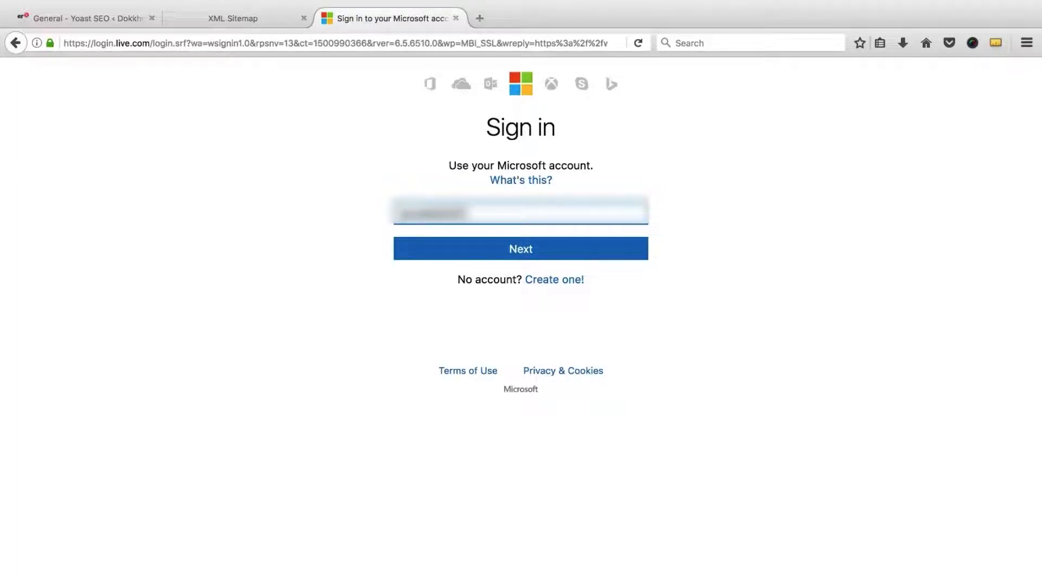
{"action": "type", "text": "????????"}
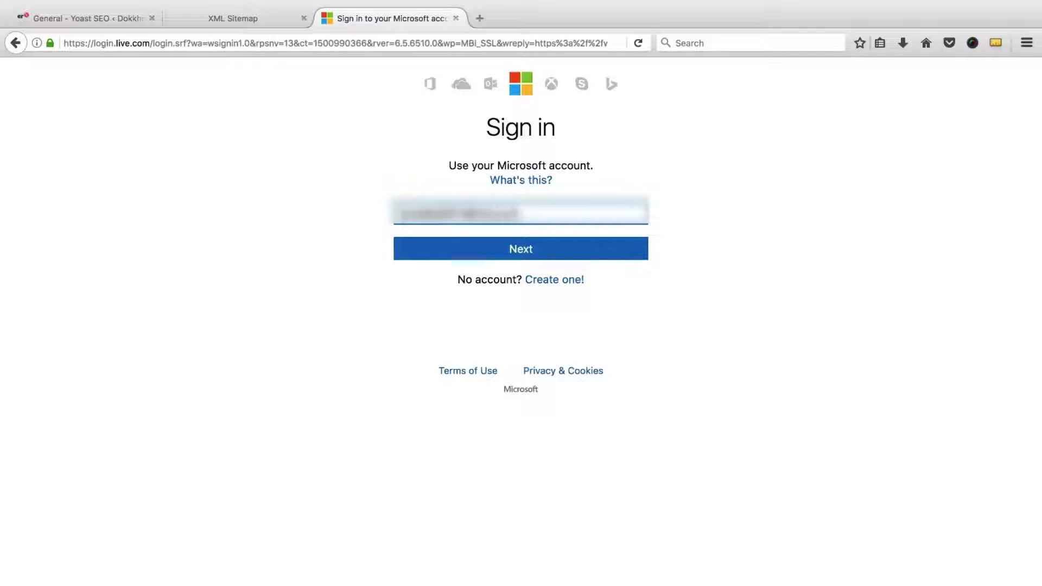
{"action": "left_click", "coordinate": [521, 252]}
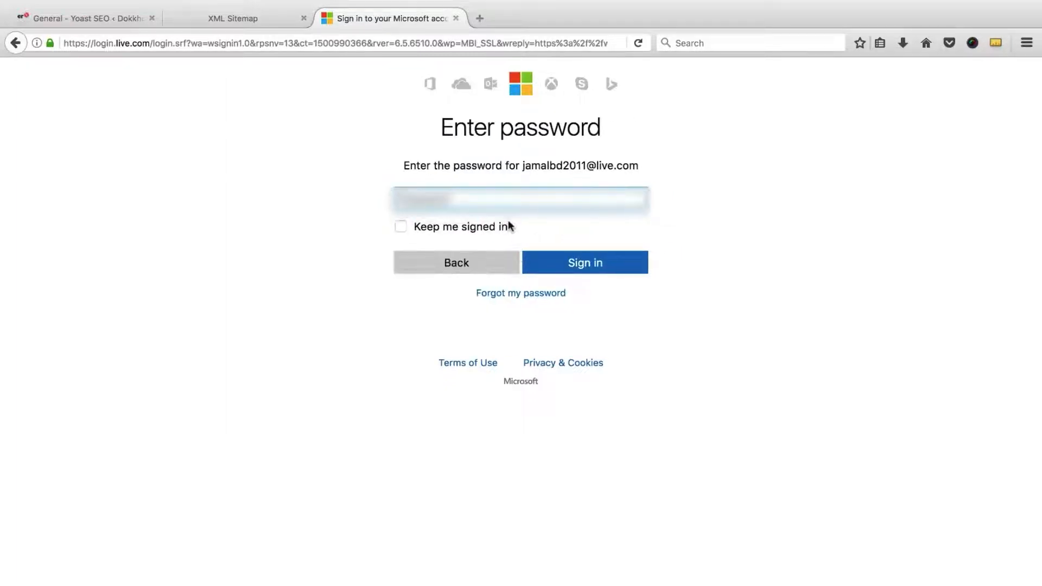
{"action": "type", "text": "??????"}
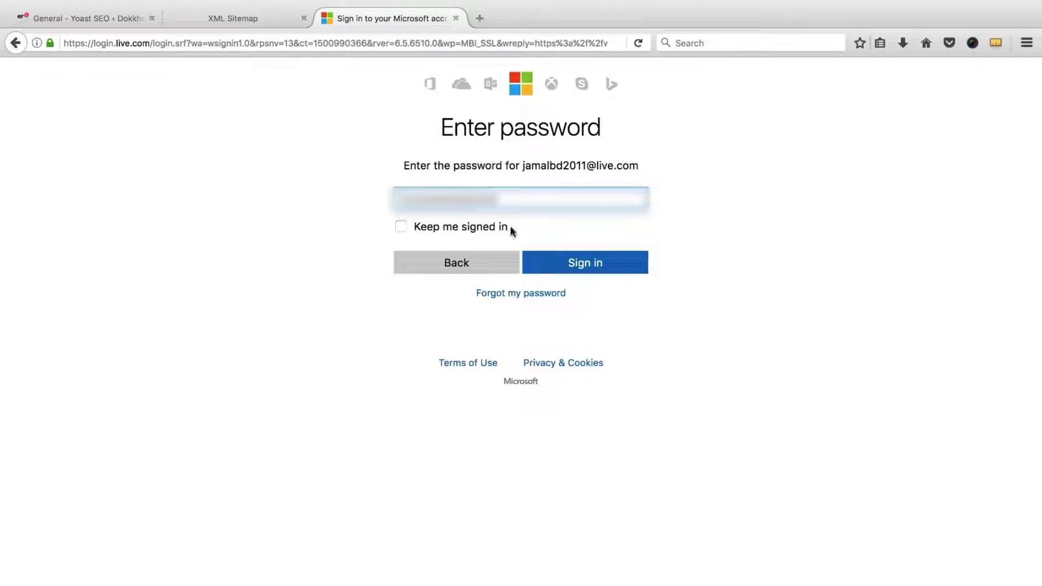
{"action": "left_click", "coordinate": [544, 259]}
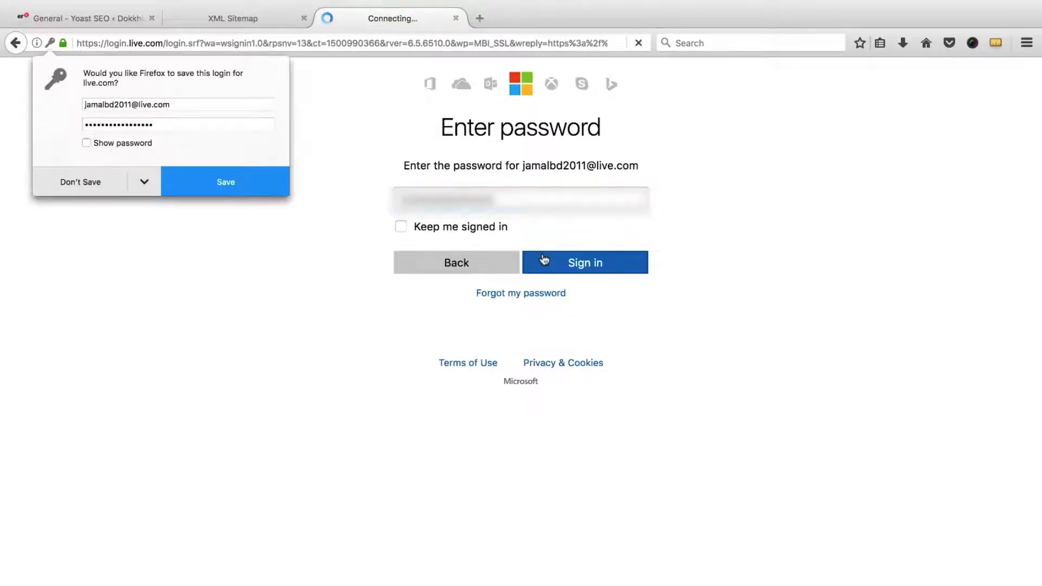
{"action": "left_click", "coordinate": [93, 191]}
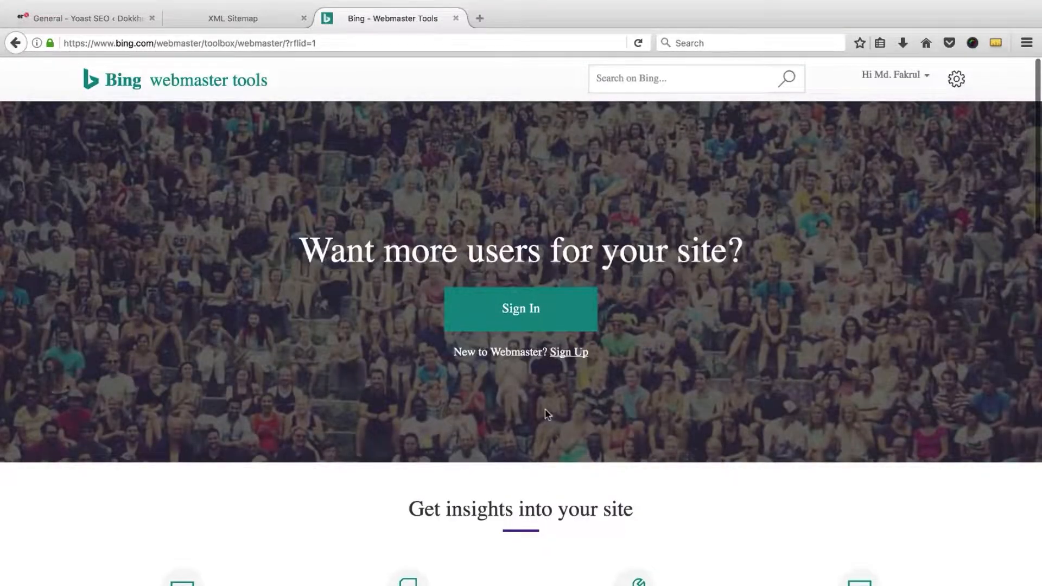
Step: Search 'bing webmaster tool submit', open Submit your Site to Bing, then reach the Webmaster dashboard
{"action": "scroll", "coordinate": [547, 414], "scroll_direction": "down", "scroll_amount": 10}
{"action": "scroll", "coordinate": [529, 401], "scroll_direction": "up", "scroll_amount": 12}
{"action": "left_click", "coordinate": [460, 42]}
{"action": "type", "text": "bi"}
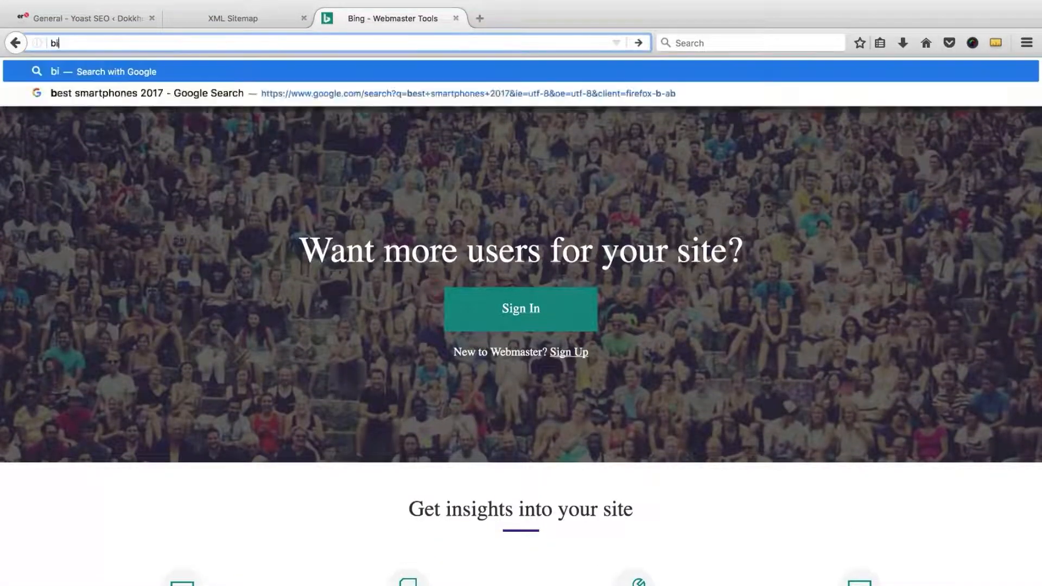
{"action": "type", "text": "ng webmaster tool "}
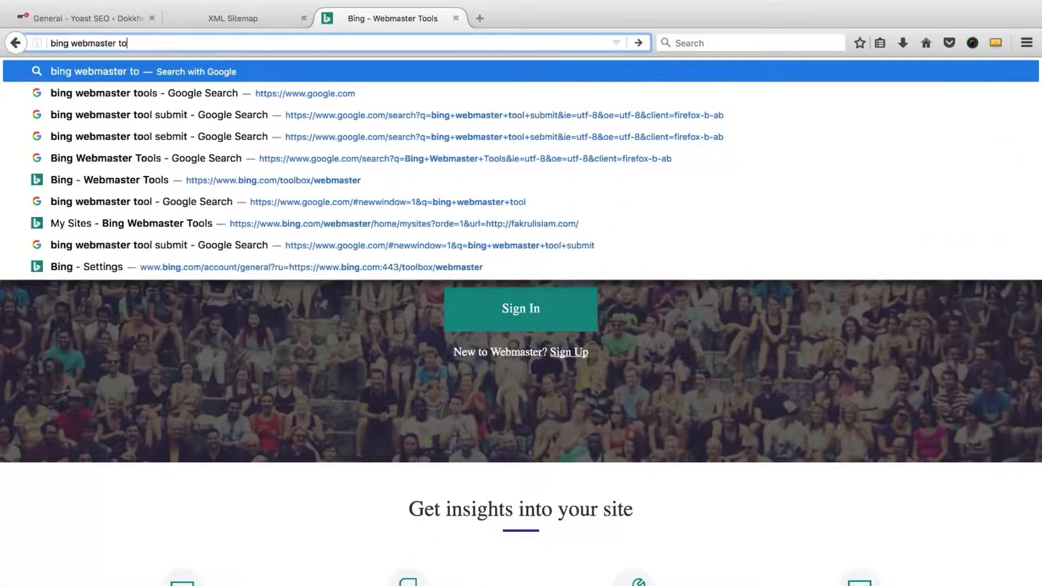
{"action": "type", "text": "submit"}
{"action": "key", "text": "Return"}
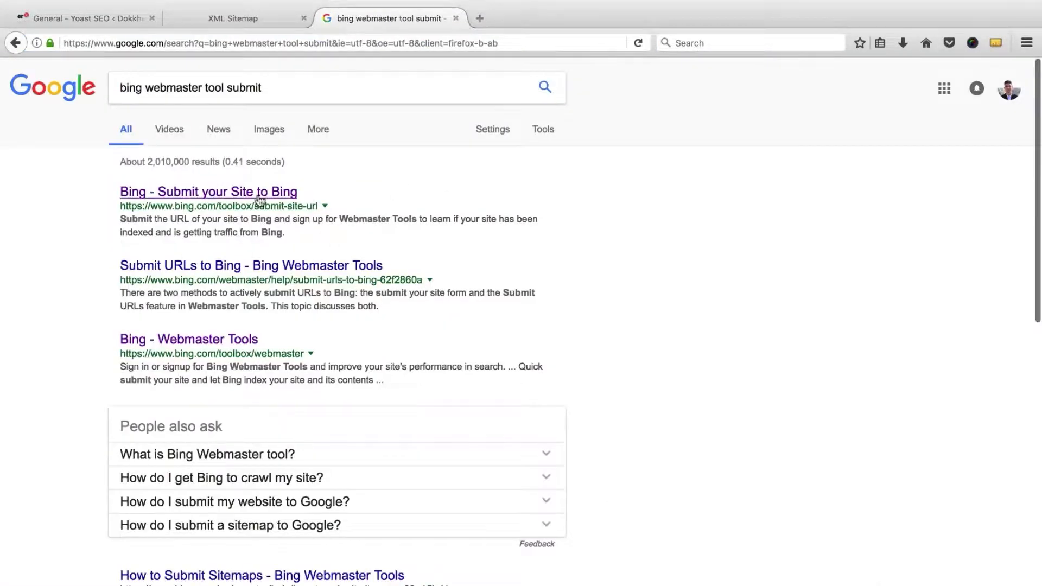
{"action": "left_click", "coordinate": [288, 193]}
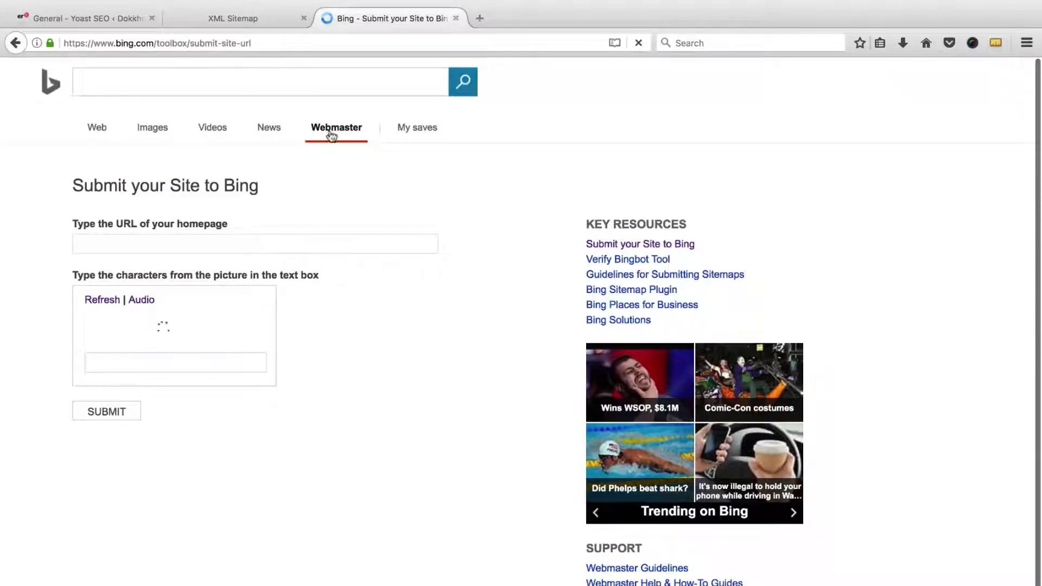
{"action": "left_click", "coordinate": [217, 239]}
{"action": "left_click", "coordinate": [216, 331]}
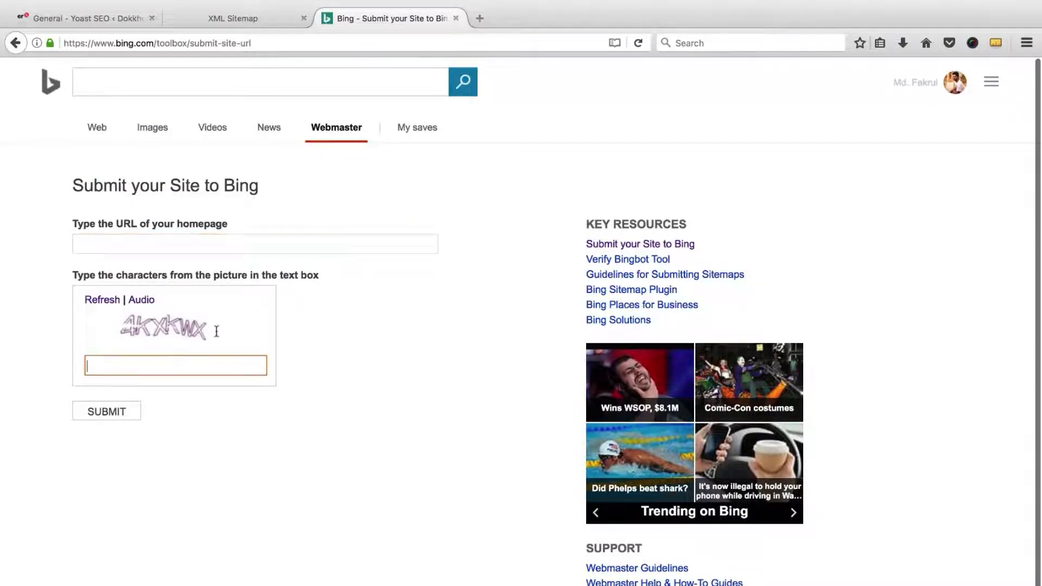
{"action": "left_click", "coordinate": [331, 130]}
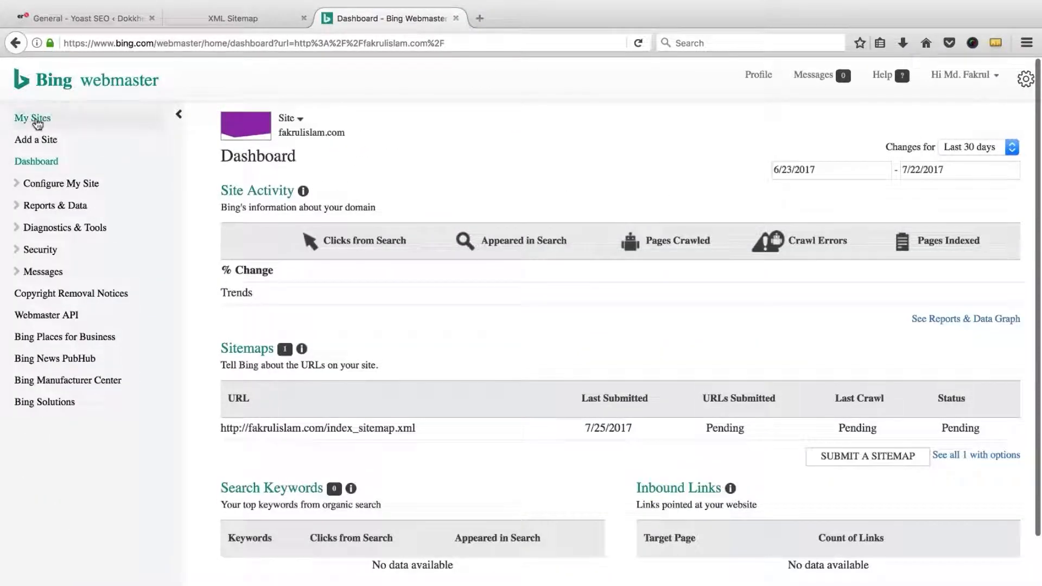
Step: Open My Sites and copy the dokkhota.com domain from the Yoast tab's address bar
{"action": "left_click", "coordinate": [37, 121]}
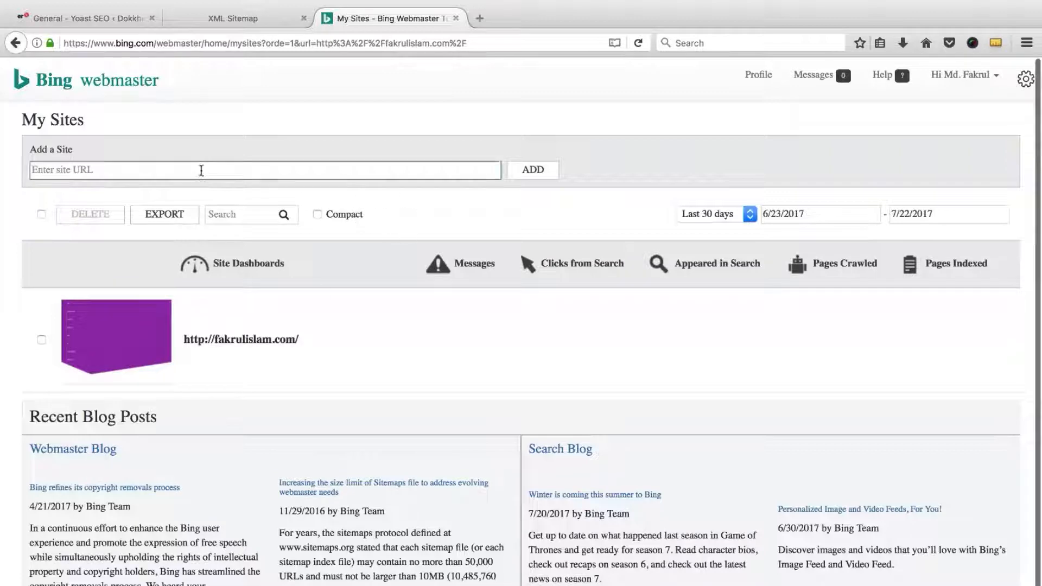
{"action": "left_click", "coordinate": [91, 15]}
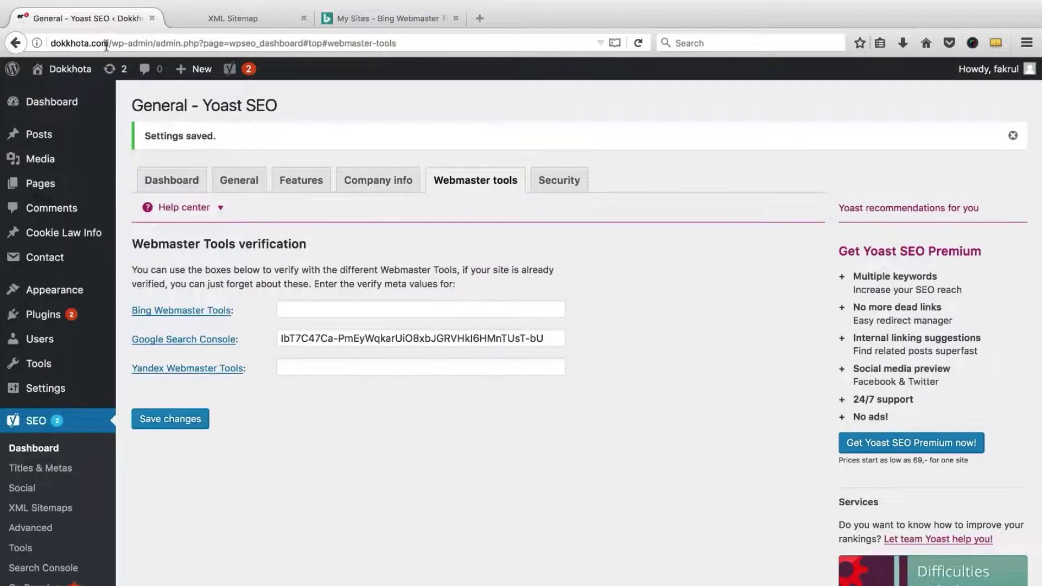
{"action": "left_click_drag", "start_coordinate": [109, 43], "coordinate": [27, 44]}
{"action": "right_click", "coordinate": [70, 44]}
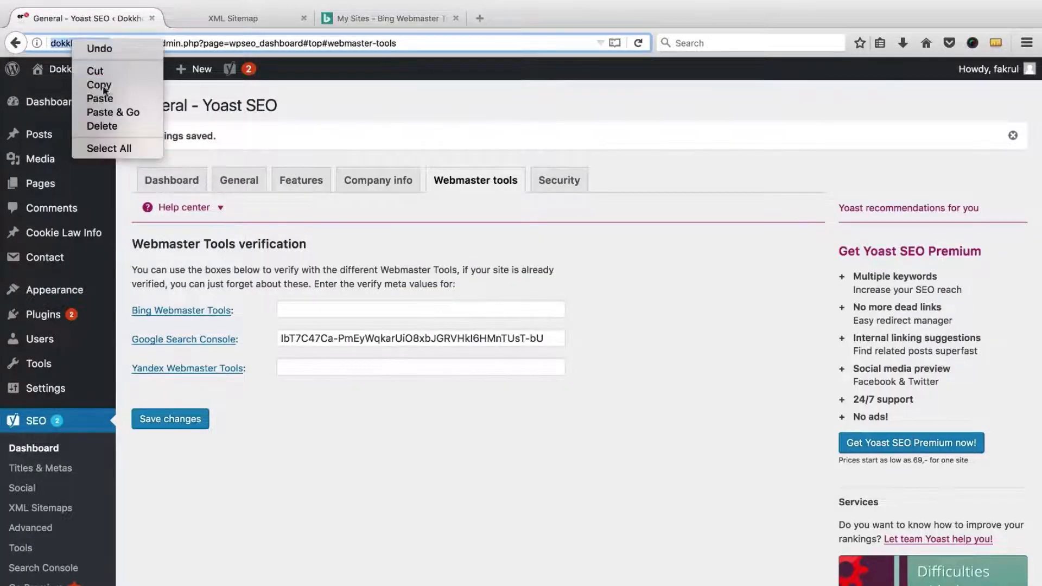
{"action": "left_click", "coordinate": [76, 84]}
Step: Paste dokkhota.com into Bing's Add a Site URL field and submit it
{"action": "left_click", "coordinate": [390, 17]}
{"action": "left_click", "coordinate": [194, 170]}
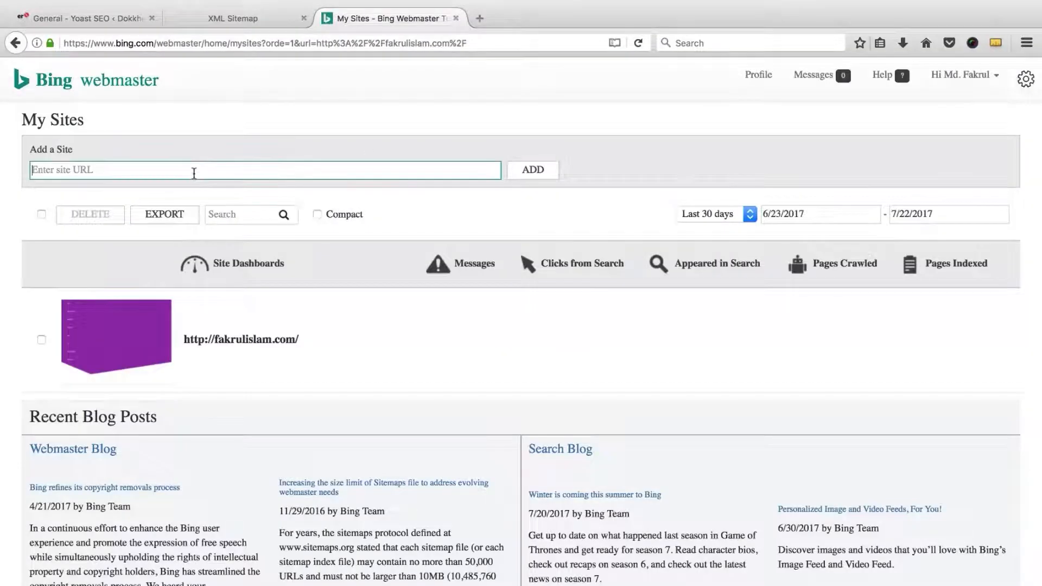
{"action": "right_click", "coordinate": [194, 170]}
{"action": "left_click", "coordinate": [222, 228]}
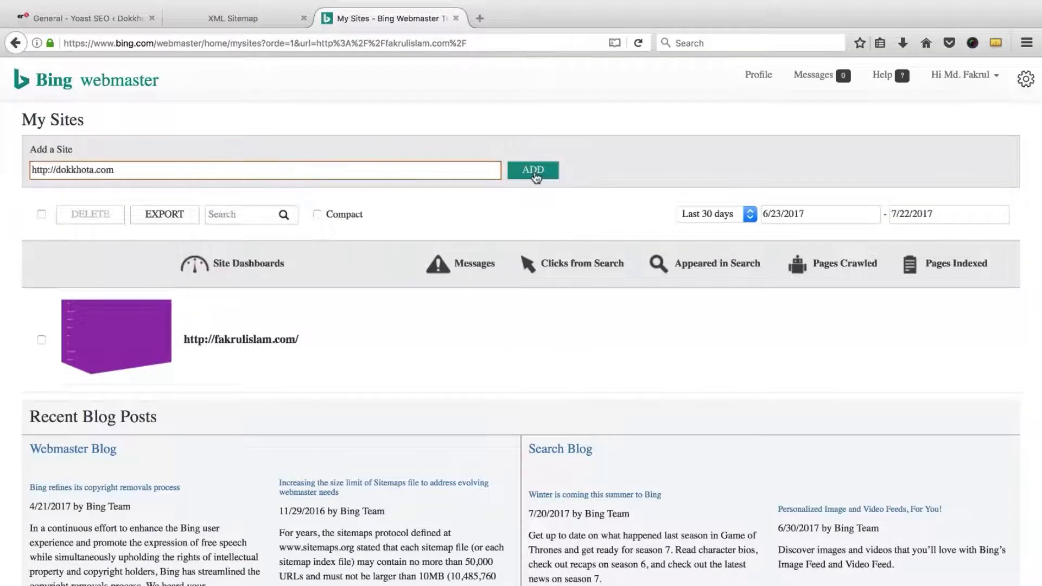
{"action": "left_click", "coordinate": [534, 171]}
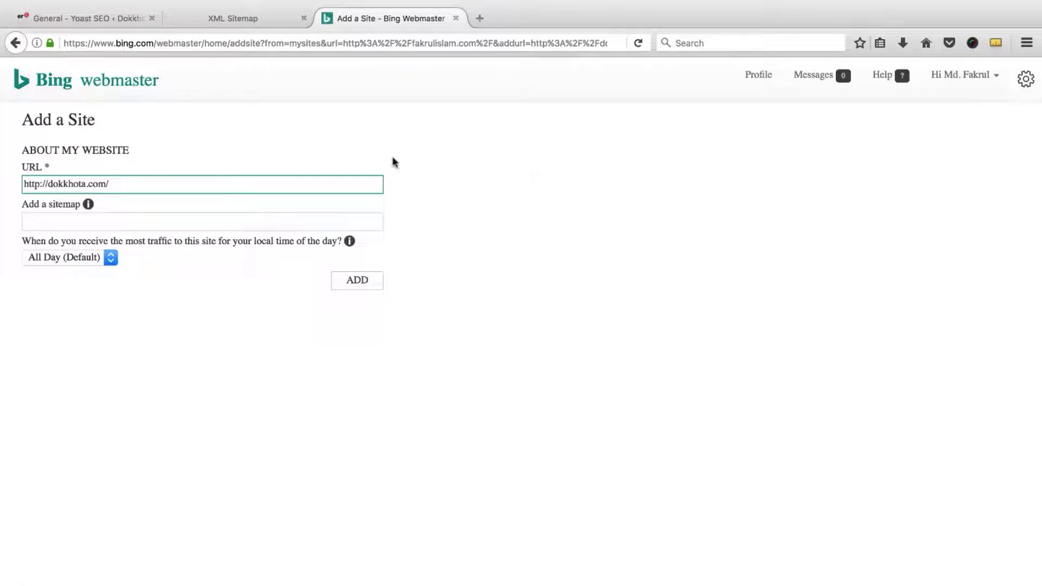
Step: Copy the sitemap_index.xml URL into Bing's Add a sitemap field and add the site with it
{"action": "left_click", "coordinate": [47, 217]}
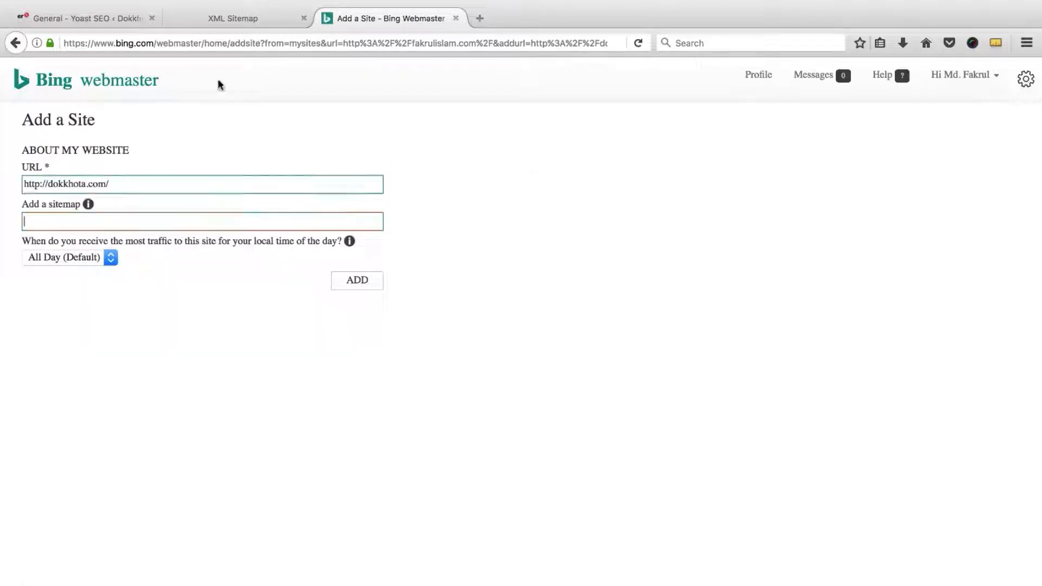
{"action": "left_click", "coordinate": [255, 18]}
{"action": "left_click", "coordinate": [252, 43]}
{"action": "right_click", "coordinate": [251, 43]}
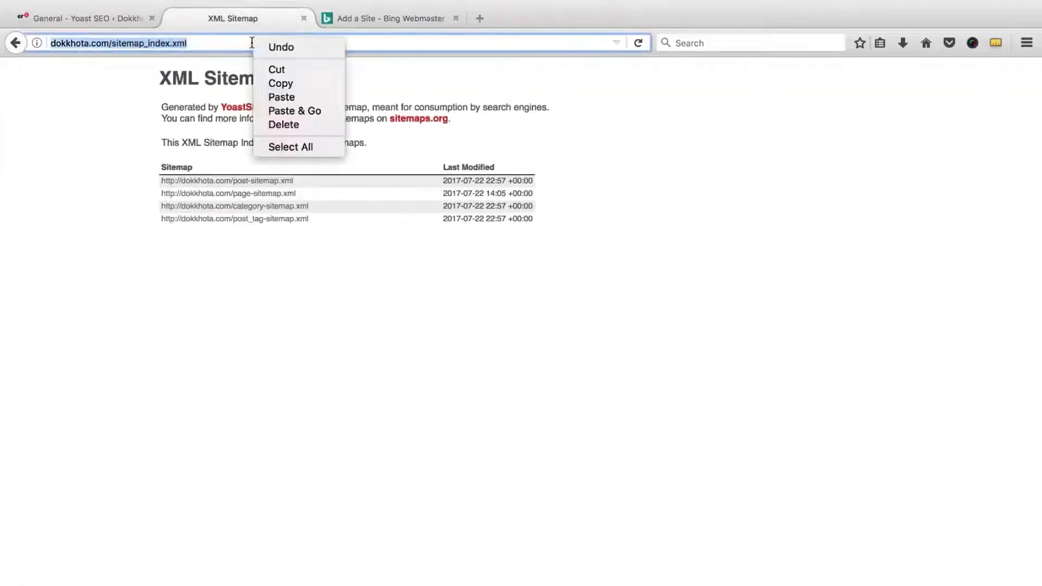
{"action": "left_click", "coordinate": [276, 83]}
{"action": "left_click", "coordinate": [380, 18]}
{"action": "right_click", "coordinate": [142, 220]}
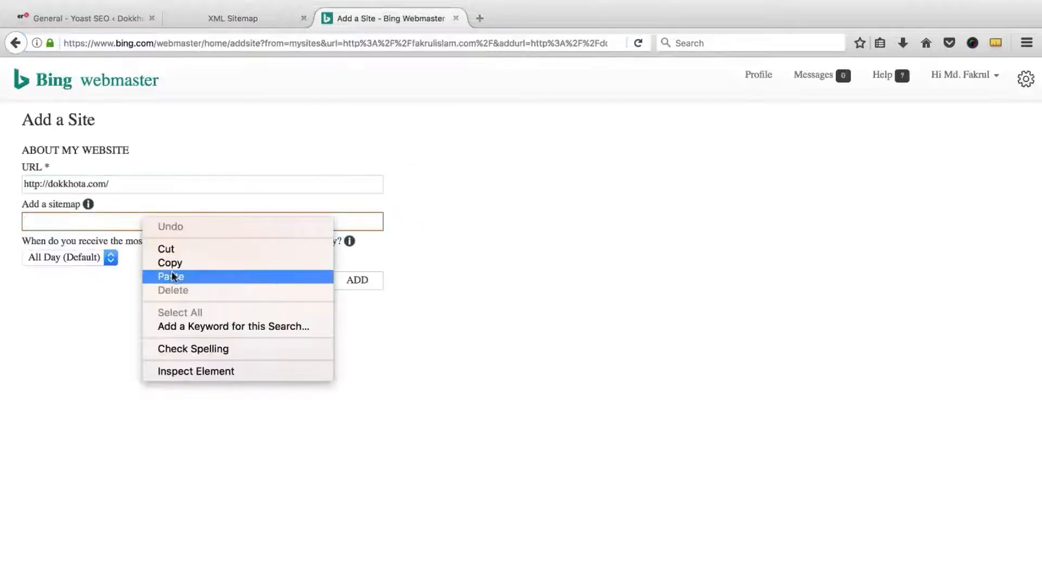
{"action": "left_click", "coordinate": [185, 272]}
{"action": "left_click", "coordinate": [358, 282]}
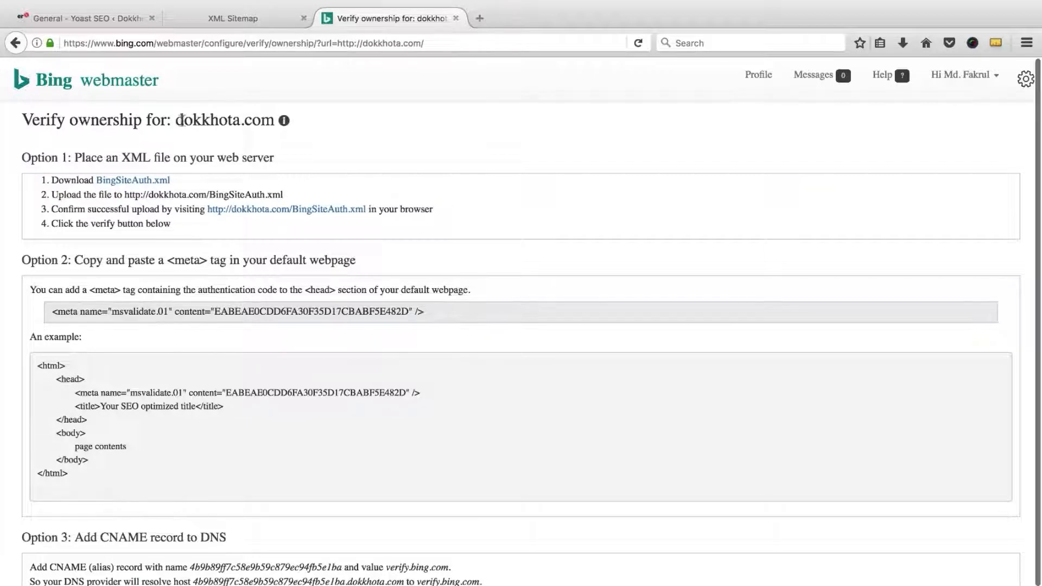
Step: Select and copy Bing's msvalidate verification meta tag
{"action": "left_click_drag", "start_coordinate": [179, 121], "coordinate": [269, 121]}
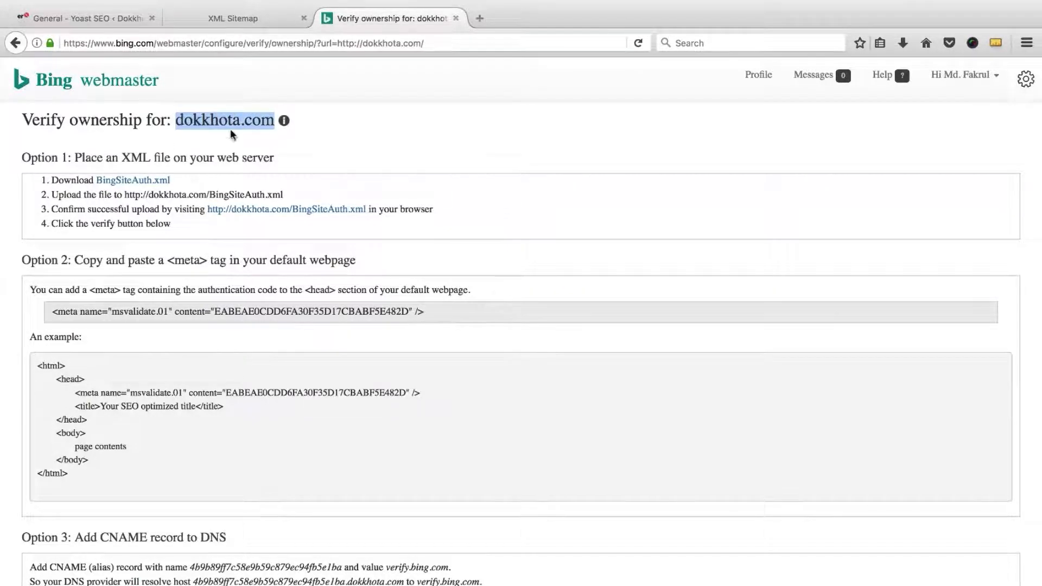
{"action": "left_click", "coordinate": [211, 148]}
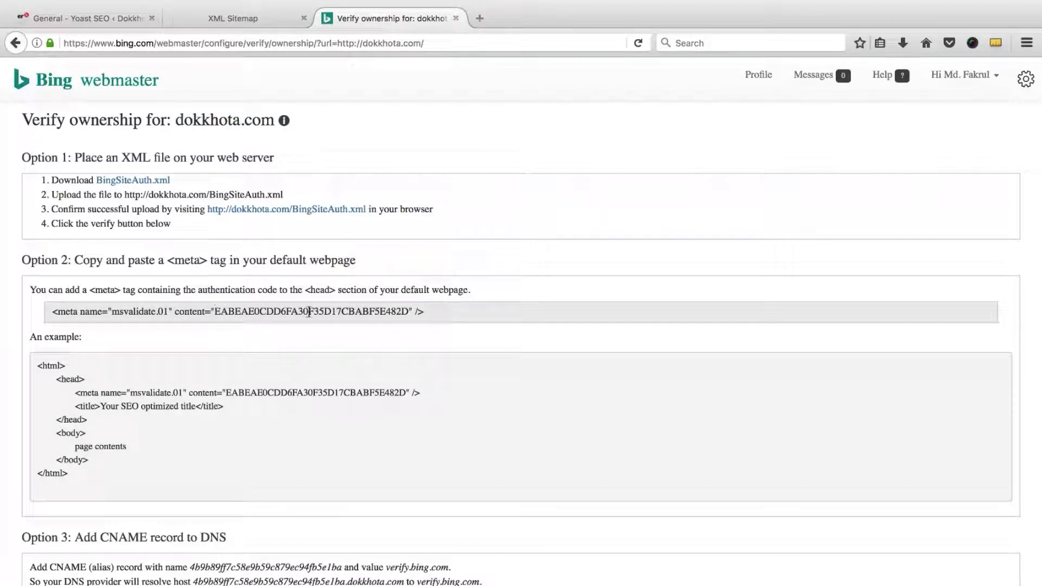
{"action": "triple_click", "coordinate": [374, 314]}
{"action": "right_click", "coordinate": [374, 314]}
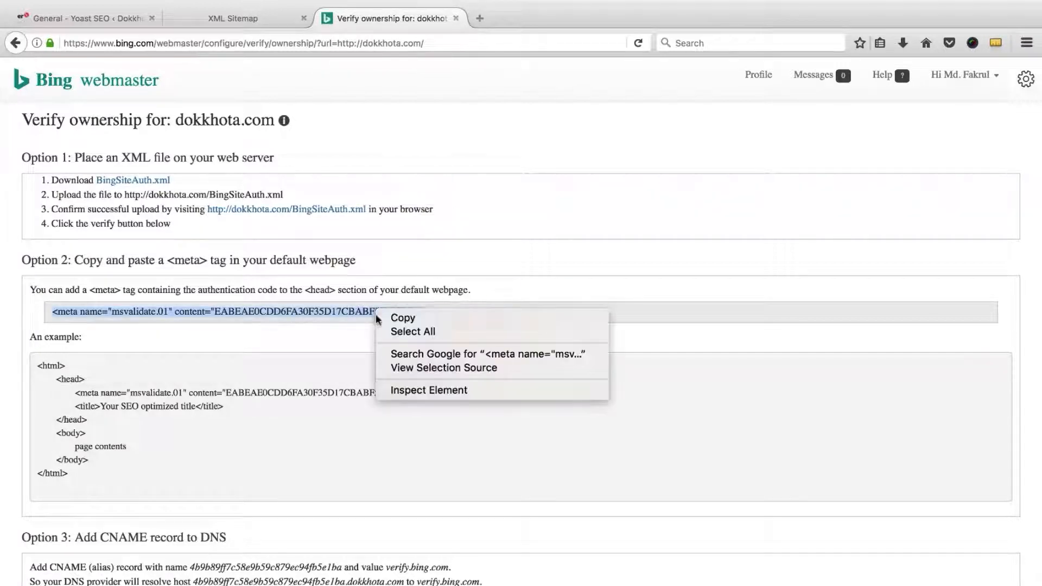
{"action": "key", "text": "Return"}
{"action": "left_click", "coordinate": [480, 18]}
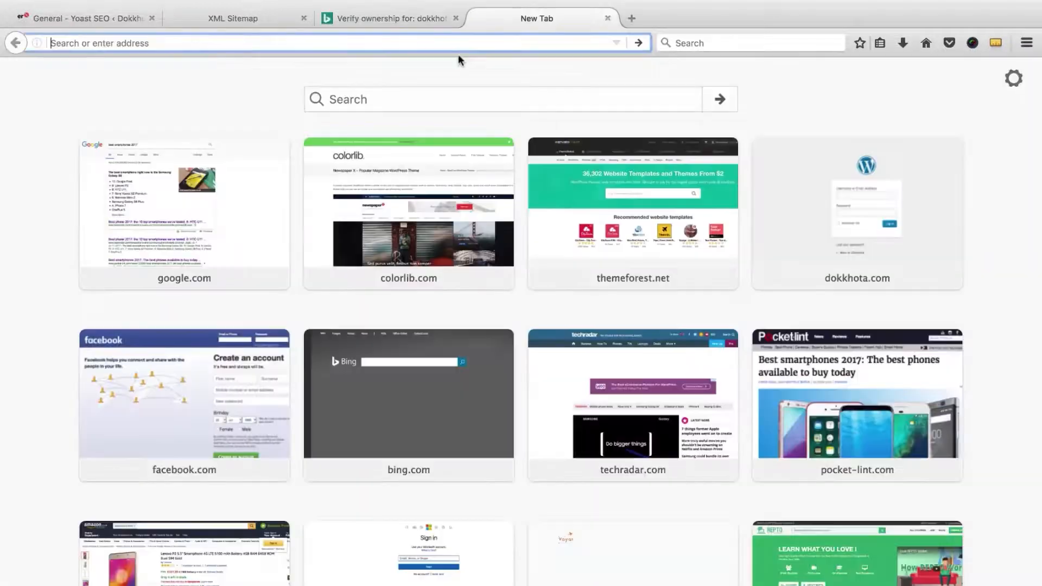
Step: Paste the meta tag into a scratch tab, copy just its content code, and return to Yoast
{"action": "right_click", "coordinate": [459, 43]}
{"action": "left_click", "coordinate": [486, 99]}
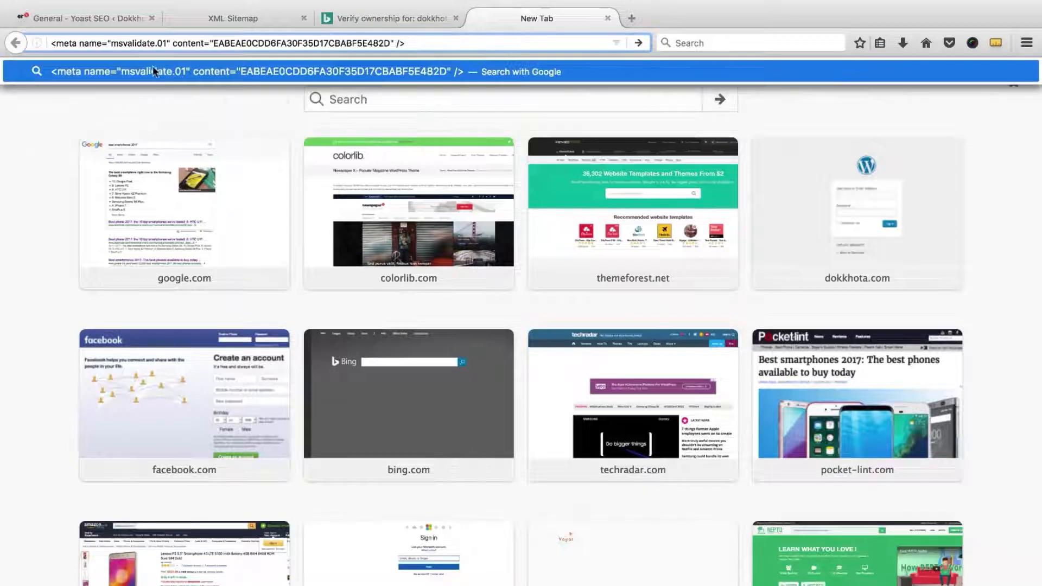
{"action": "double_click", "coordinate": [264, 42]}
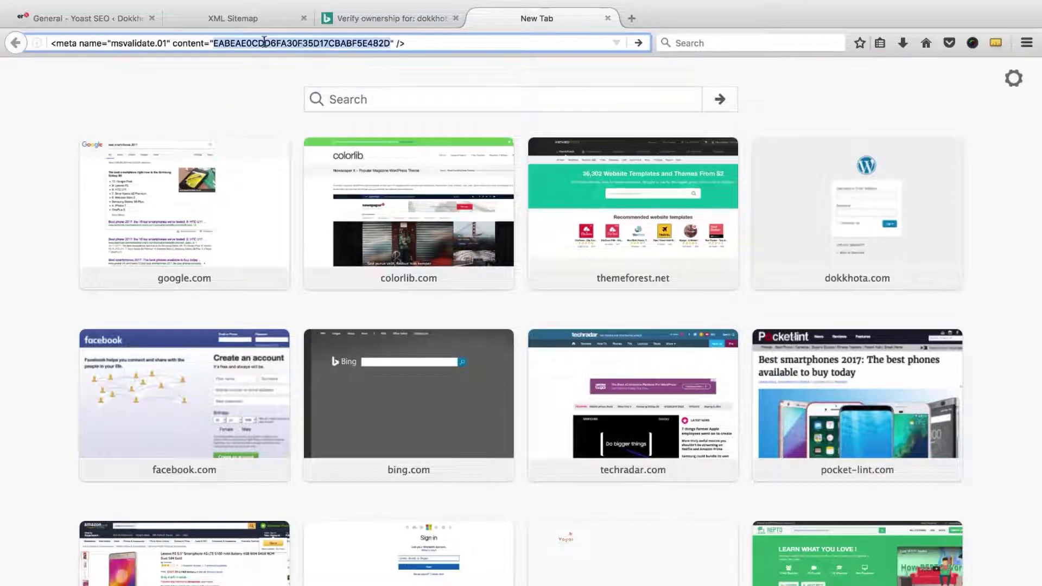
{"action": "right_click", "coordinate": [316, 42]}
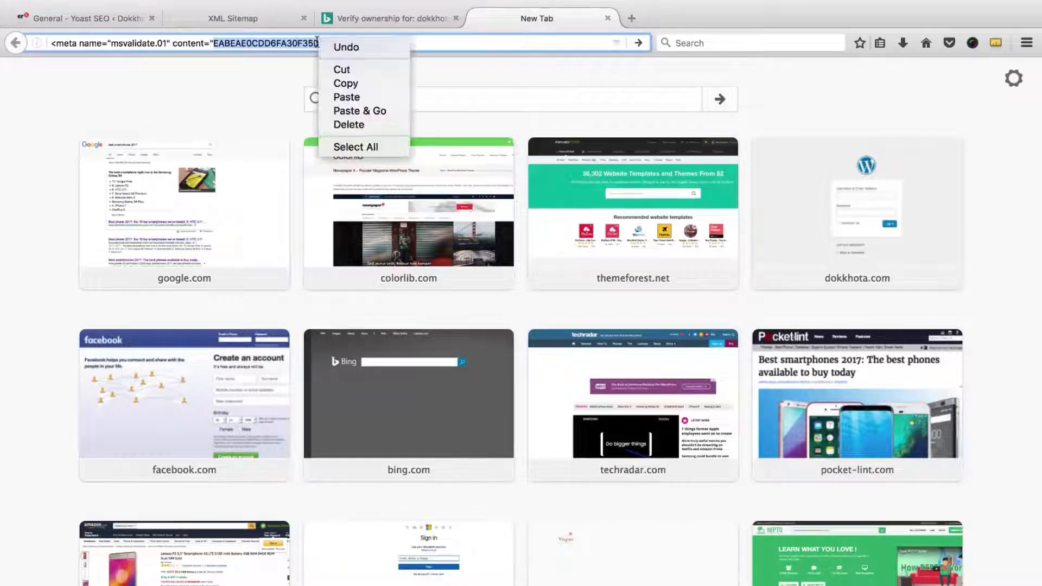
{"action": "left_click", "coordinate": [349, 83]}
{"action": "left_click", "coordinate": [607, 18]}
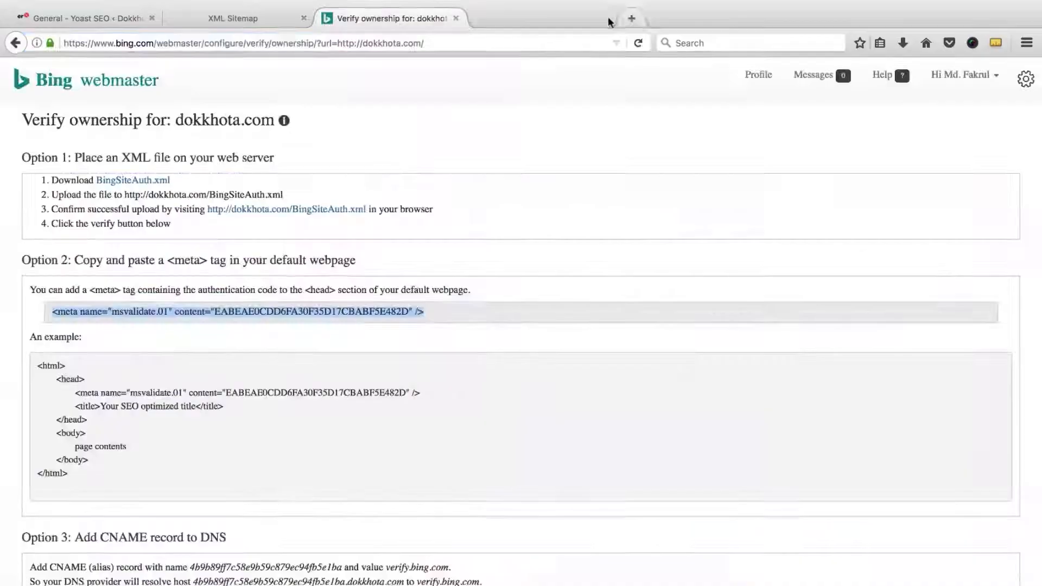
{"action": "left_click", "coordinate": [81, 18]}
{"action": "left_click", "coordinate": [358, 311]}
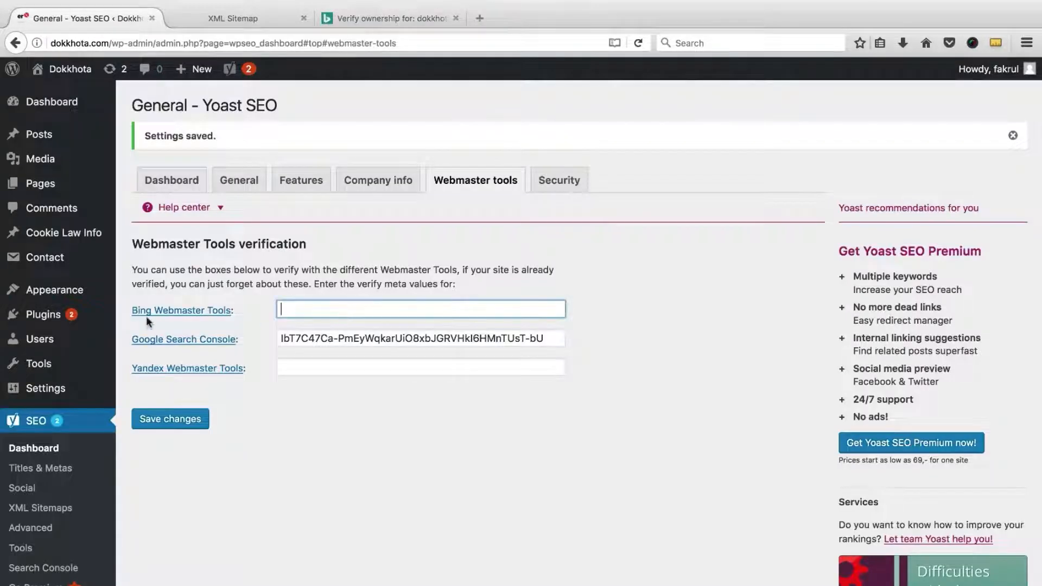
Step: Paste the msvalidate code into Yoast's Bing Webmaster Tools field, save, and return to Bing's Verify ownership page
{"action": "right_click", "coordinate": [300, 306]}
{"action": "left_click", "coordinate": [318, 361]}
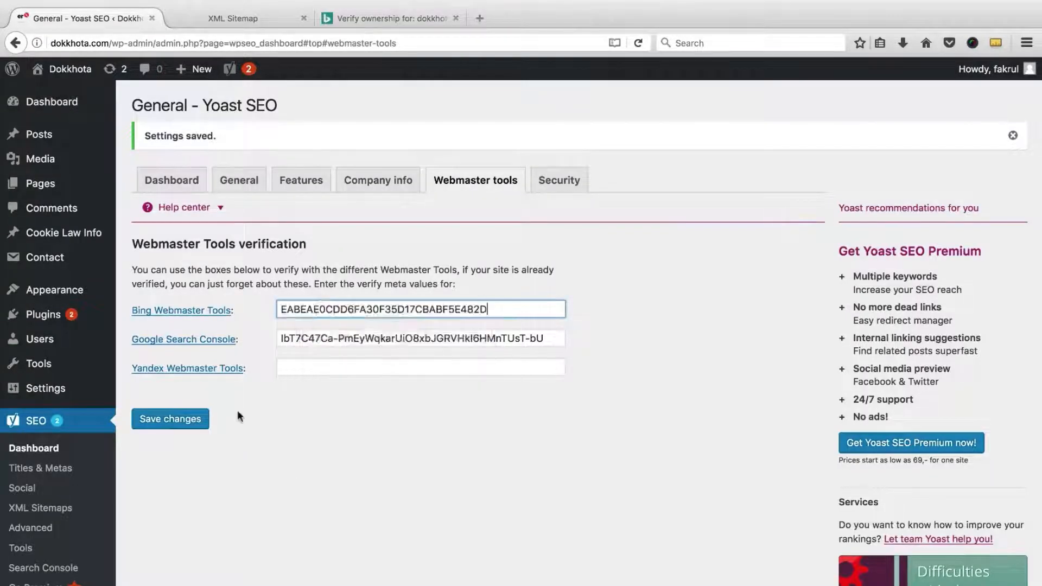
{"action": "left_click", "coordinate": [178, 420]}
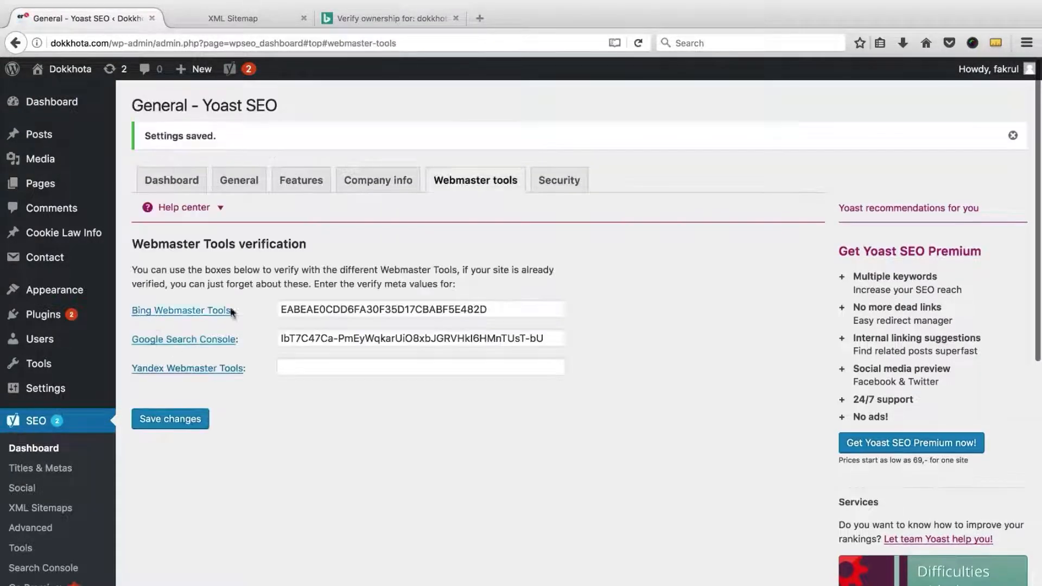
{"action": "left_click", "coordinate": [389, 18]}
{"action": "scroll", "coordinate": [319, 307], "scroll_direction": "down", "scroll_amount": 2}
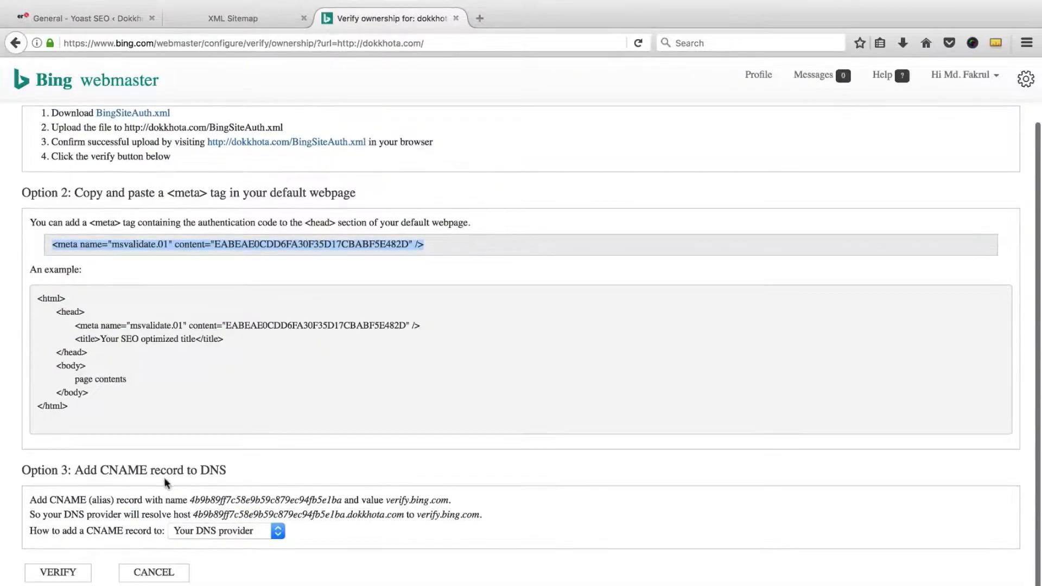
Step: Verify dokkhota.com in Bing, confirm it's listed under My Sites, and close the Bing tab
{"action": "left_click", "coordinate": [47, 575]}
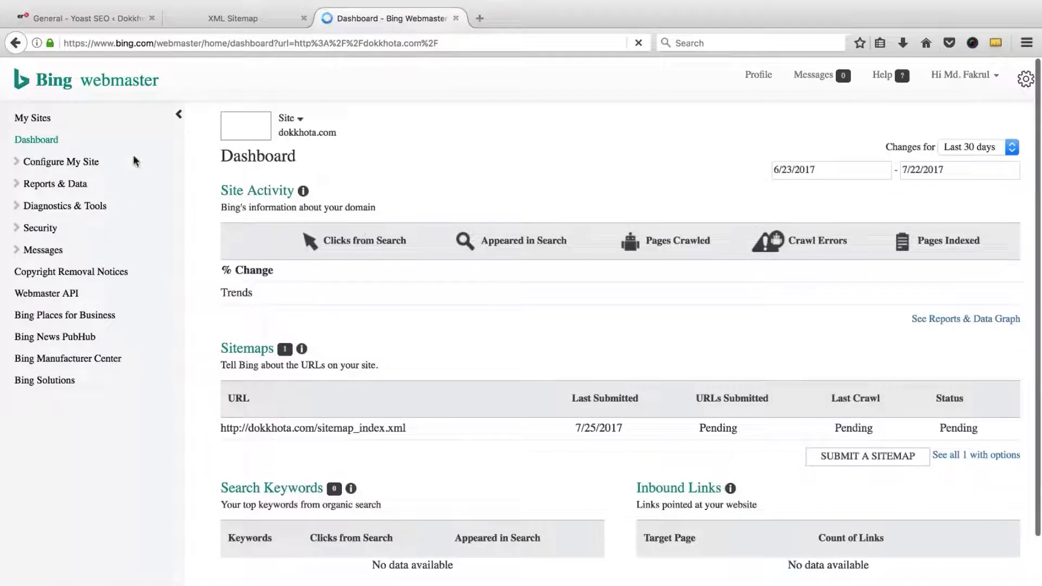
{"action": "left_click", "coordinate": [24, 118]}
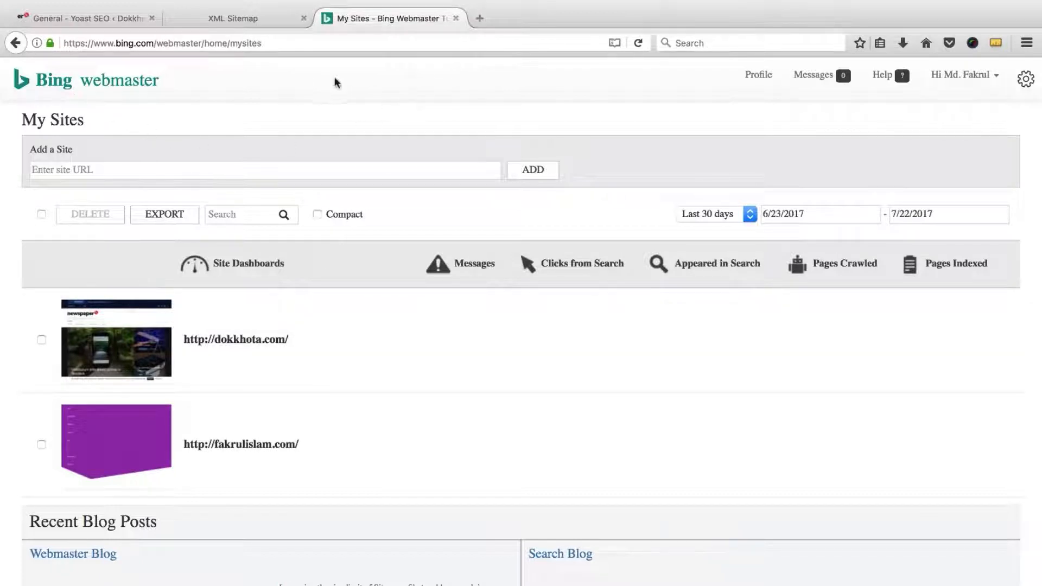
{"action": "left_click", "coordinate": [455, 18]}
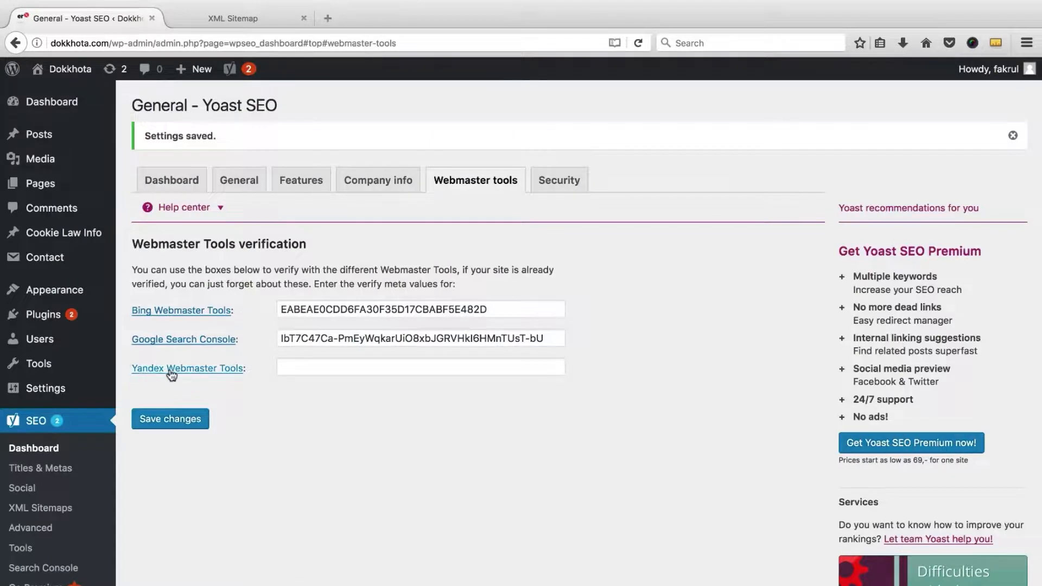
Step: Search Google for 'yandex webmaster tool' and open the Yandex.Webmaster result in a new tab
{"action": "left_click", "coordinate": [328, 18]}
{"action": "type", "text": "ya"}
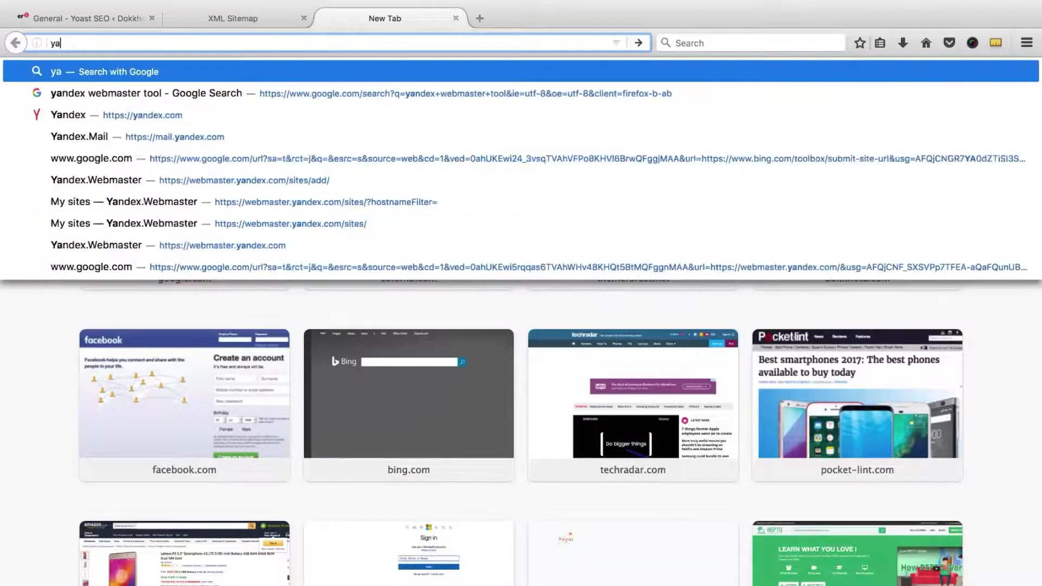
{"action": "type", "text": "ndex webmaster tool"}
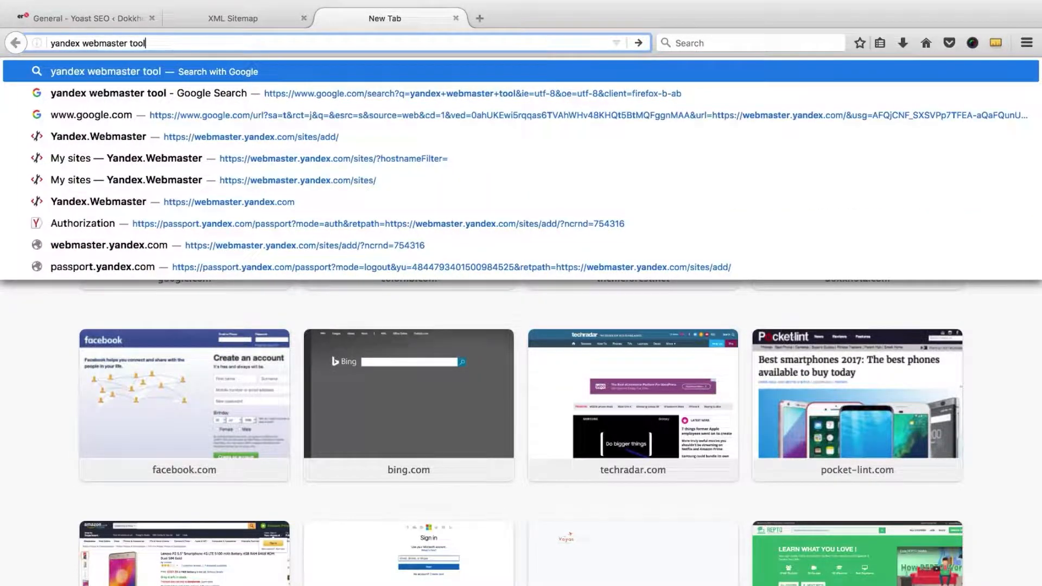
{"action": "key", "text": "Return"}
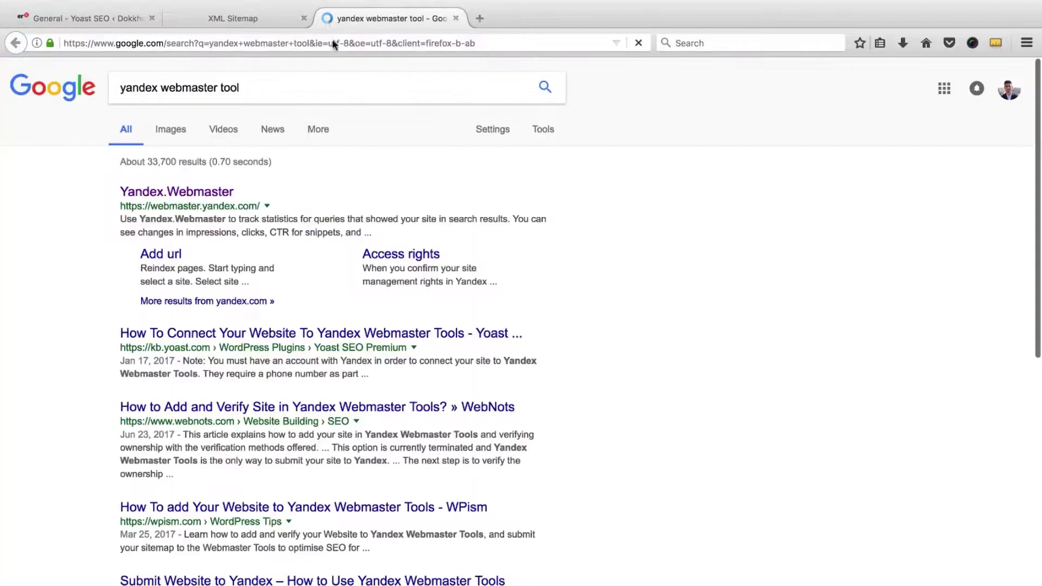
{"action": "right_click", "coordinate": [174, 192]}
{"action": "left_click", "coordinate": [233, 200]}
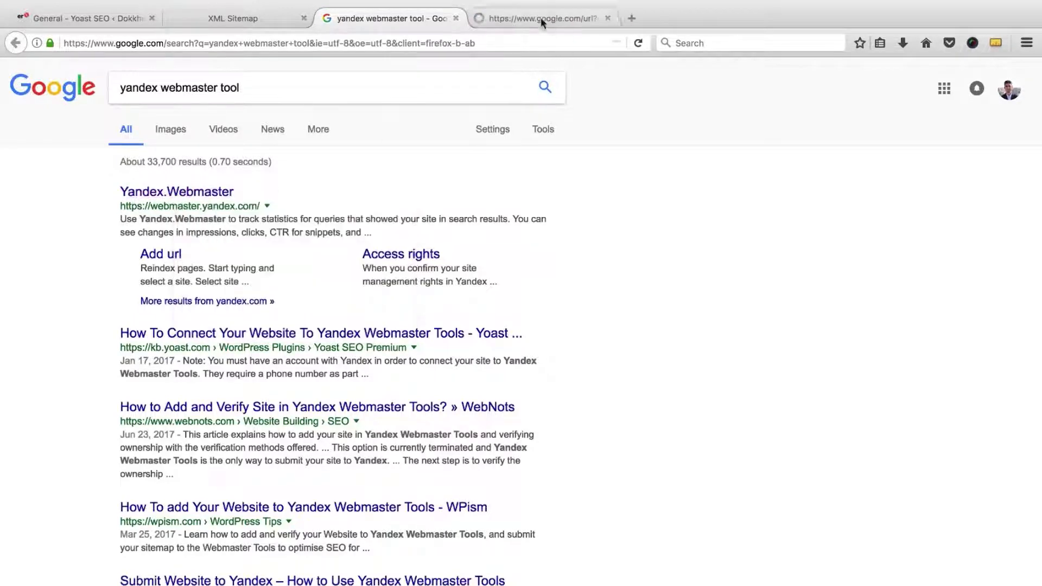
{"action": "left_click", "coordinate": [136, 22]}
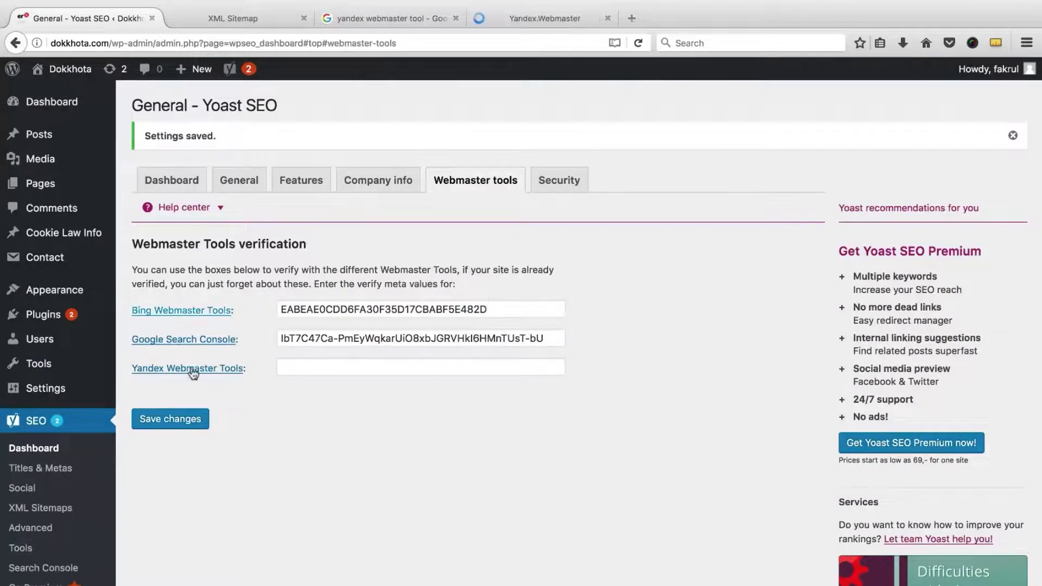
{"action": "left_click", "coordinate": [524, 21]}
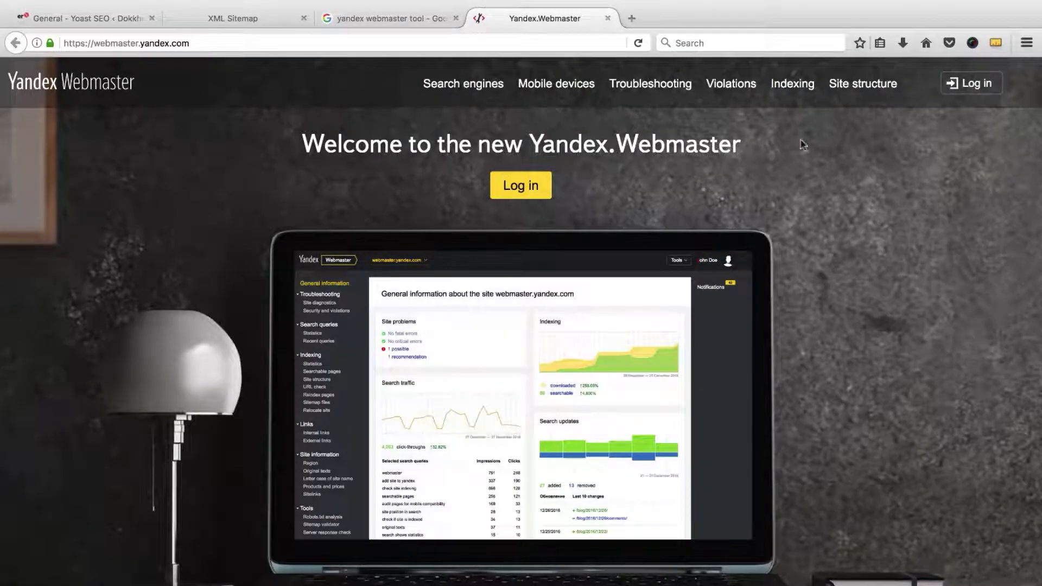
Step: Open Yandex's sign-in prompt, stray into the Registration form, then go back to the welcome page
{"action": "left_click", "coordinate": [986, 84]}
{"action": "left_click", "coordinate": [986, 84]}
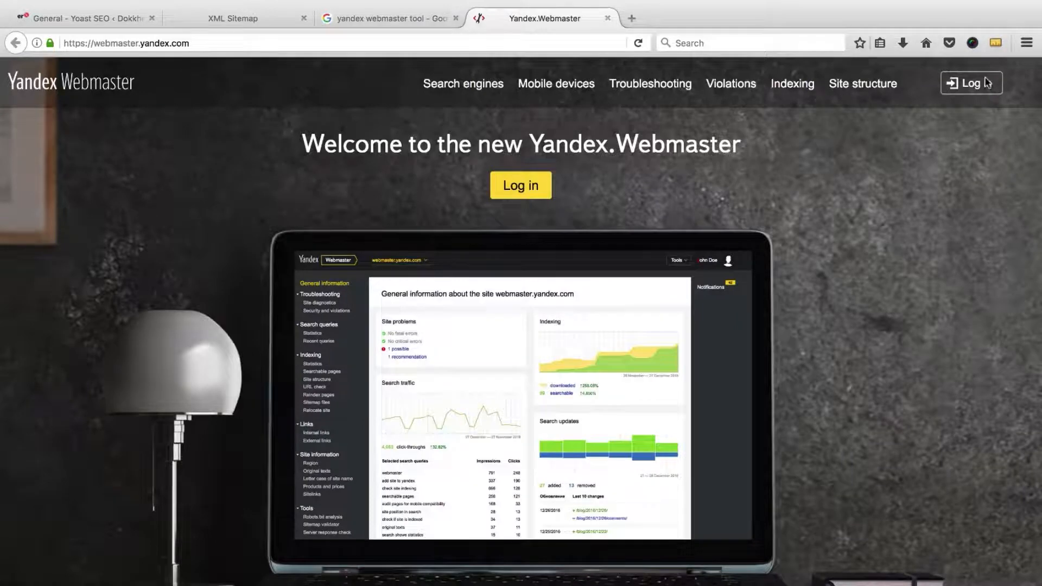
{"action": "left_click", "coordinate": [986, 84]}
{"action": "left_click", "coordinate": [582, 463]}
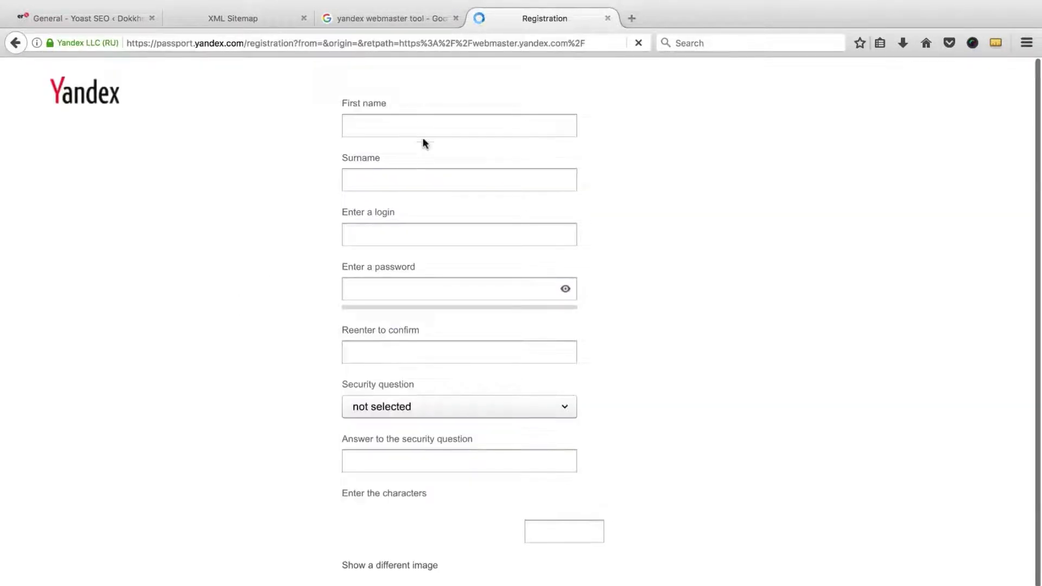
{"action": "left_click", "coordinate": [418, 176]}
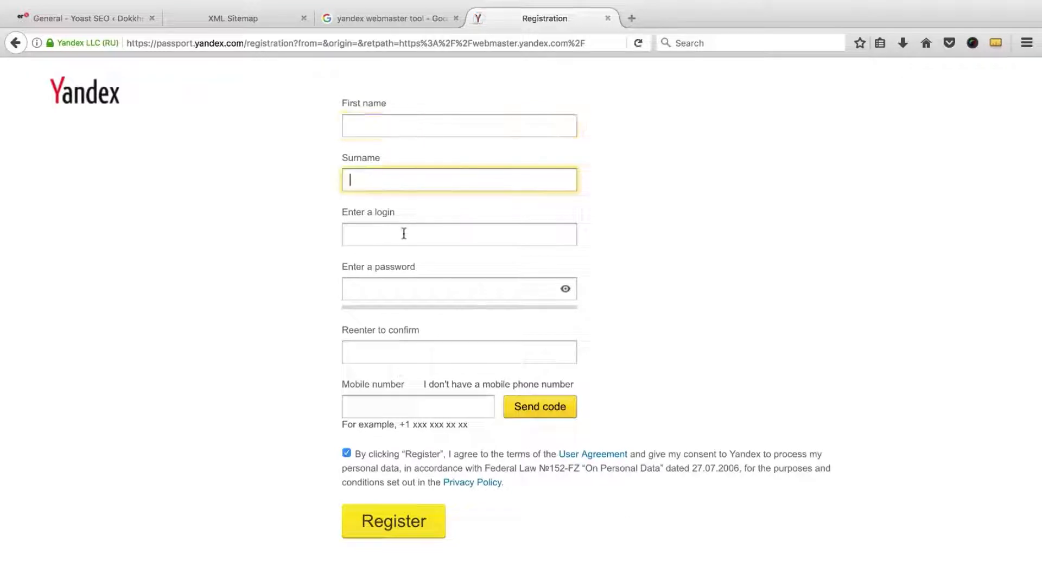
{"action": "left_click", "coordinate": [404, 233]}
{"action": "left_click", "coordinate": [388, 357]}
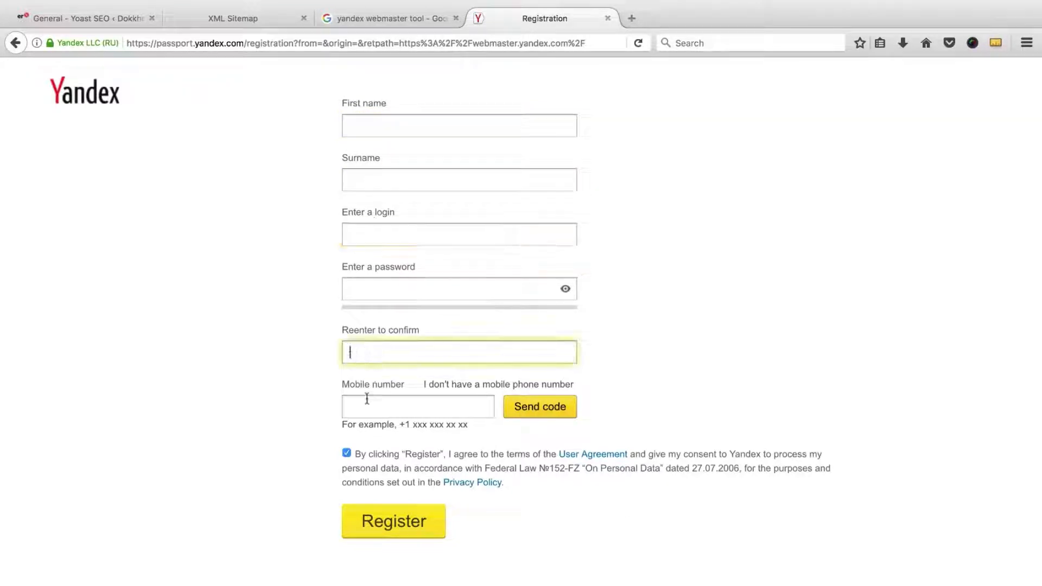
{"action": "left_click", "coordinate": [396, 400]}
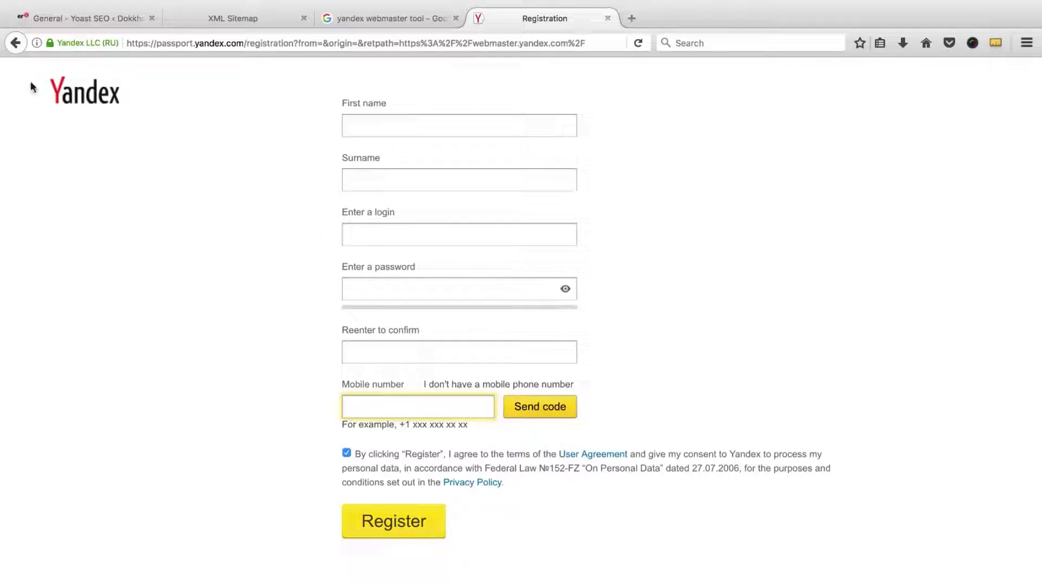
{"action": "left_click", "coordinate": [15, 43]}
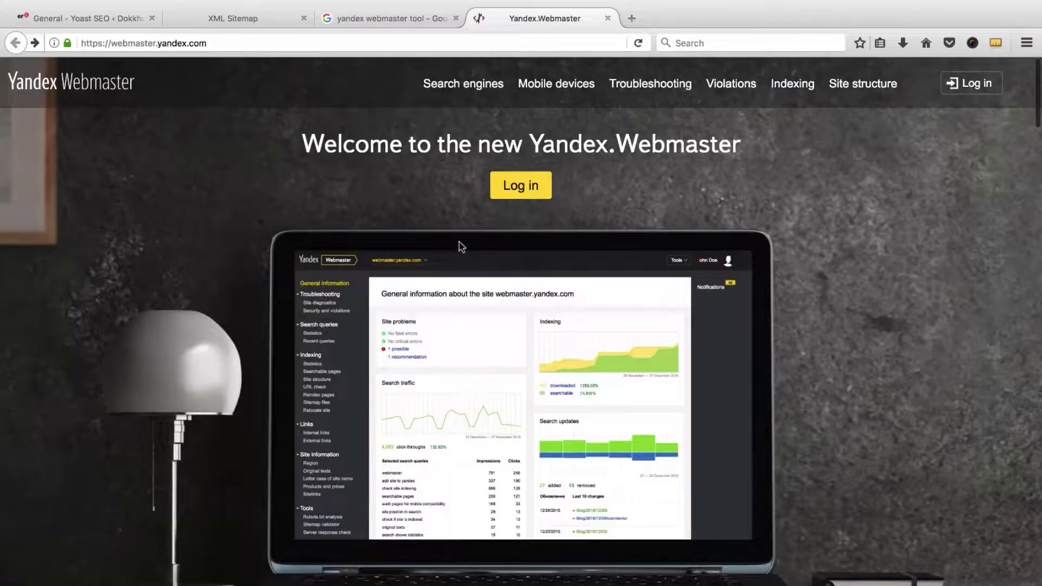
Step: Log in with the existing Yandex account's username and password, declining to save the login
{"action": "left_click", "coordinate": [521, 190]}
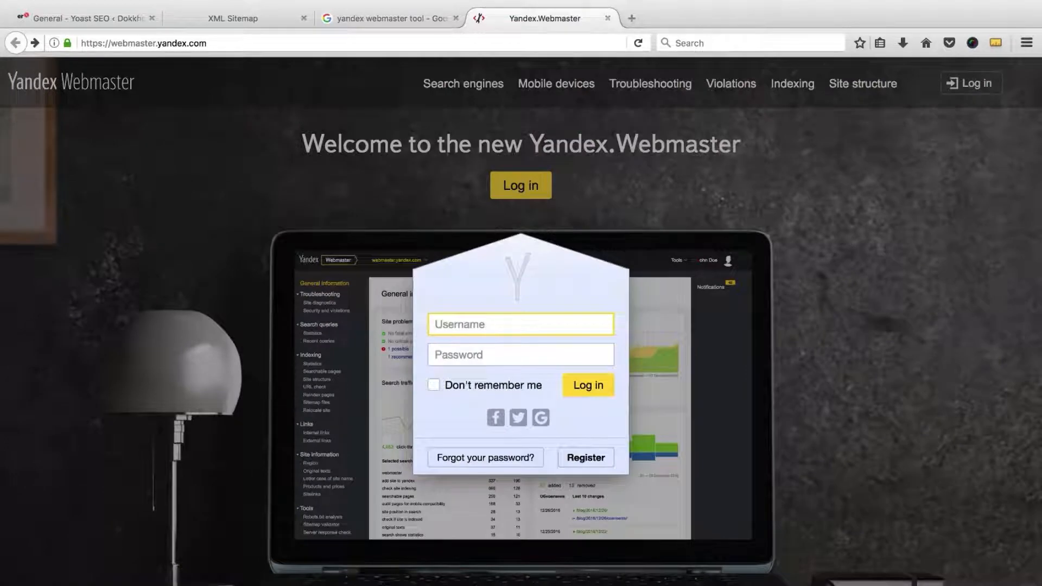
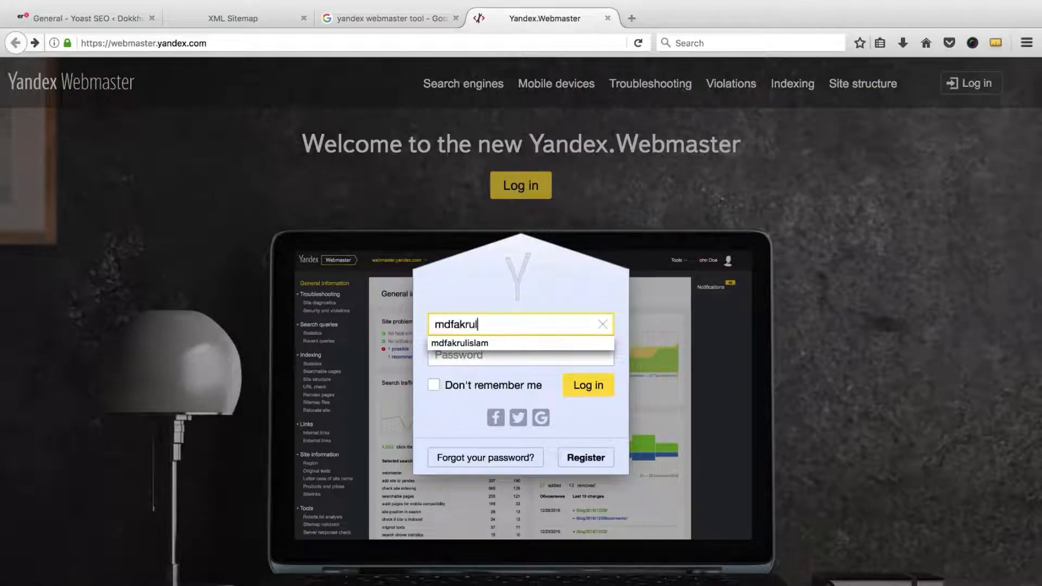
{"action": "key", "text": "Tab"}
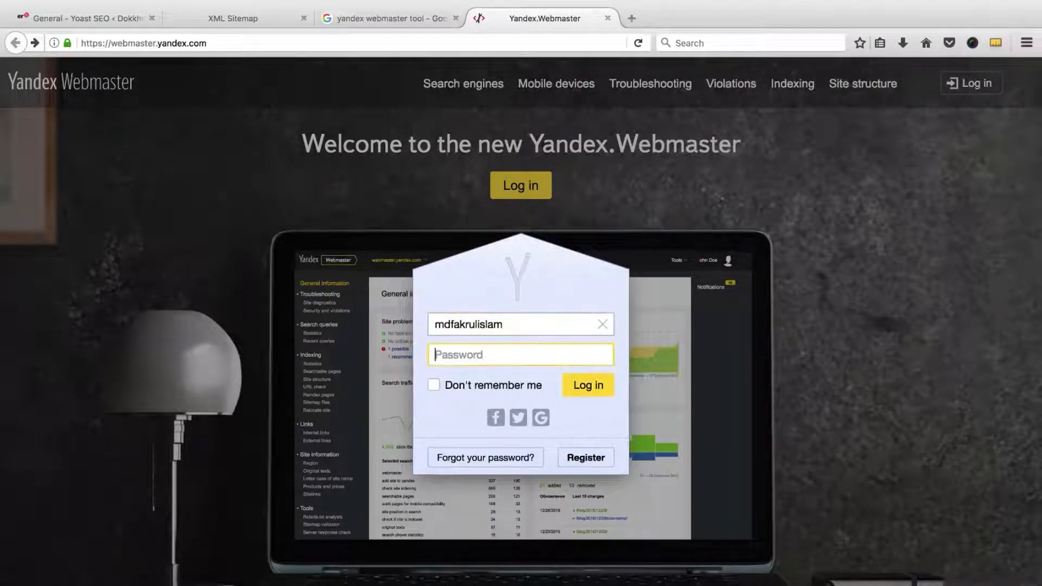
{"action": "type", "text": "*"}
{"action": "left_click", "coordinate": [592, 387]}
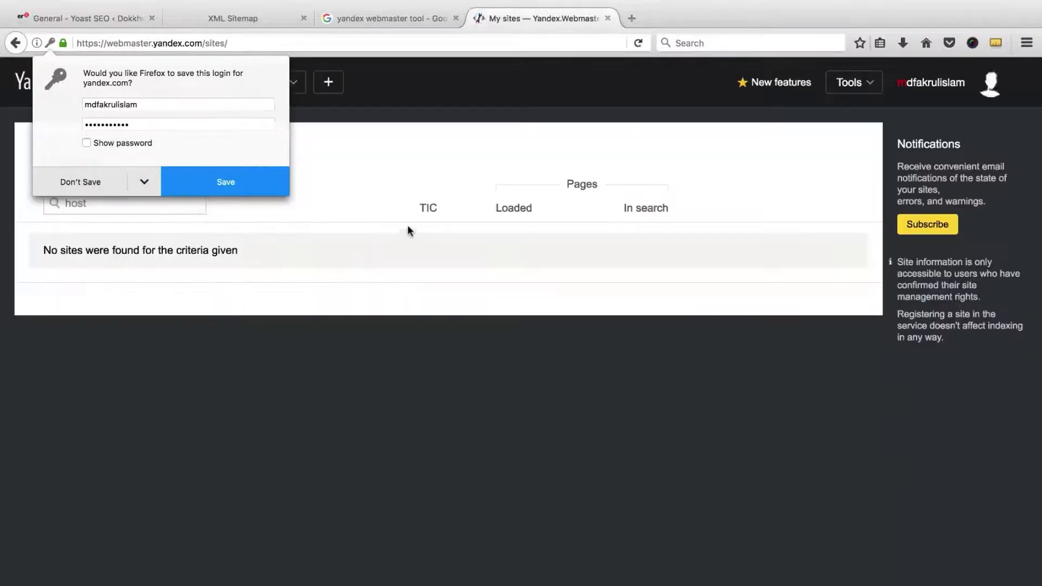
{"action": "left_click", "coordinate": [84, 181]}
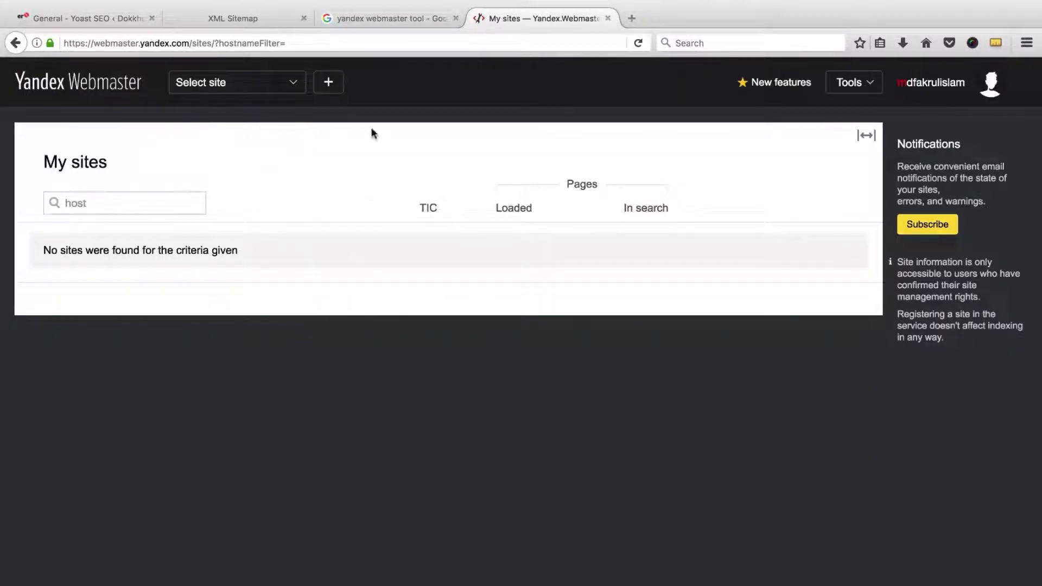
Step: Copy the dokkhota.com domain from the Yoast tab's address bar
{"action": "left_click", "coordinate": [112, 18]}
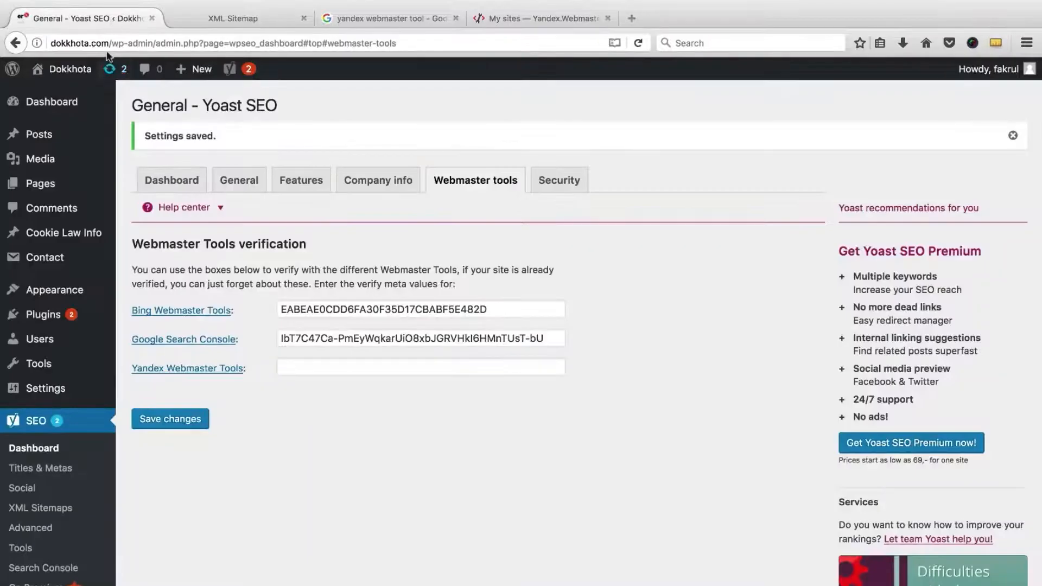
{"action": "left_click_drag", "start_coordinate": [108, 44], "coordinate": [51, 44]}
{"action": "right_click", "coordinate": [82, 38]}
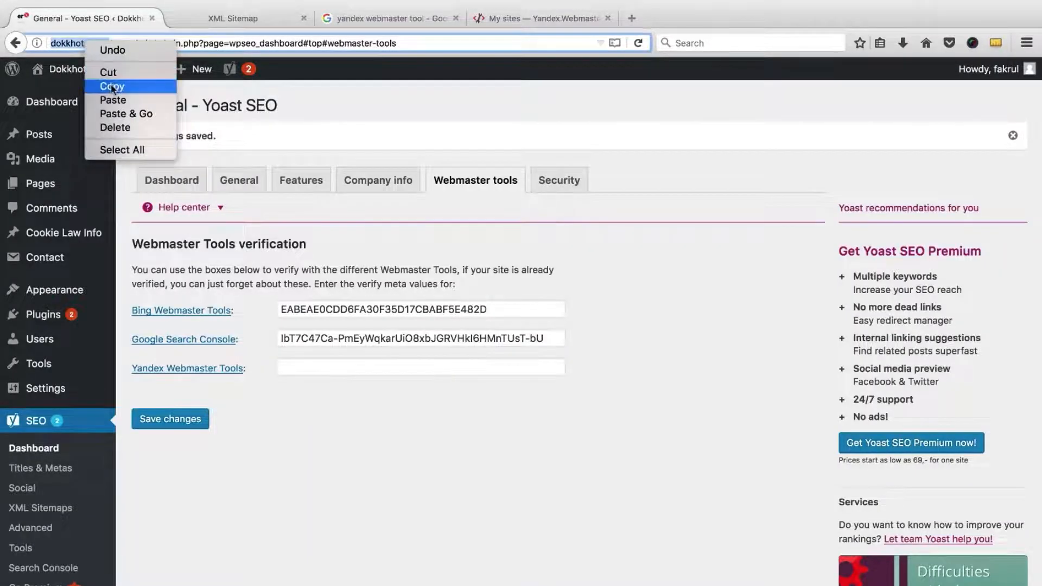
{"action": "left_click", "coordinate": [95, 85]}
{"action": "left_click", "coordinate": [505, 18]}
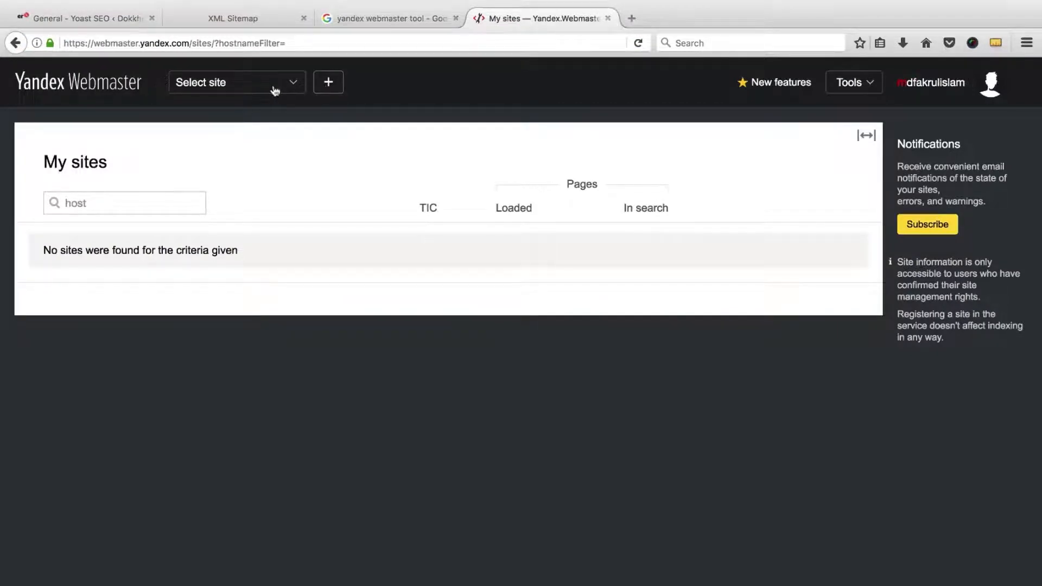
{"action": "left_click", "coordinate": [218, 89]}
{"action": "left_click", "coordinate": [331, 117]}
{"action": "left_click", "coordinate": [329, 82]}
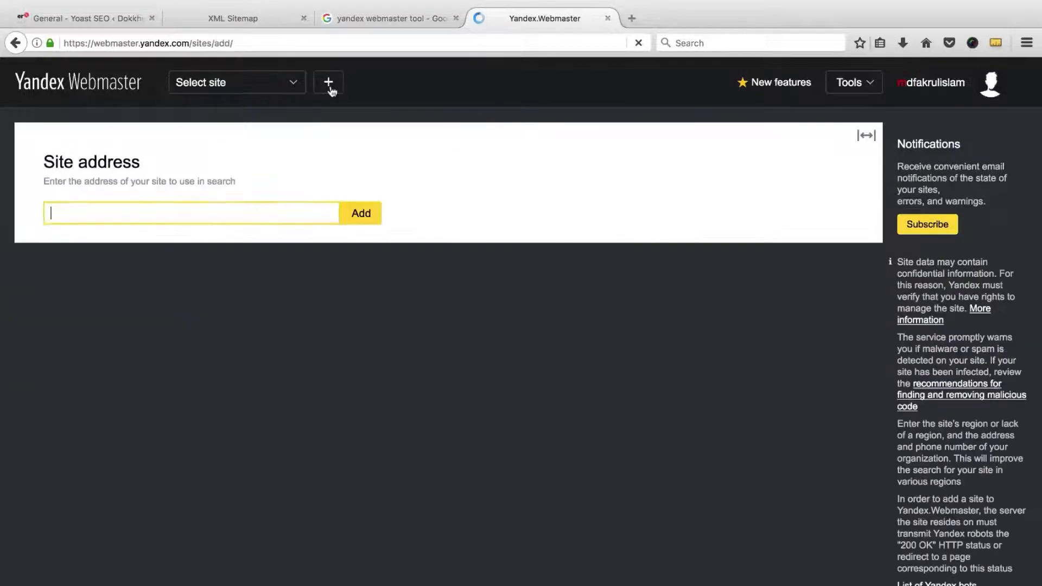
{"action": "right_click", "coordinate": [278, 210]}
{"action": "left_click", "coordinate": [307, 267]}
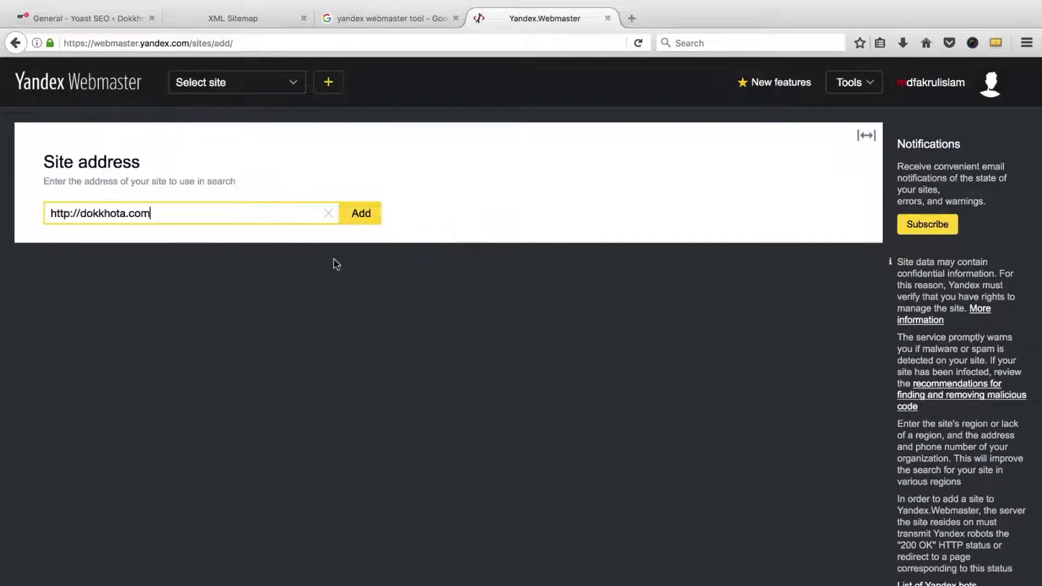
{"action": "left_click", "coordinate": [360, 215]}
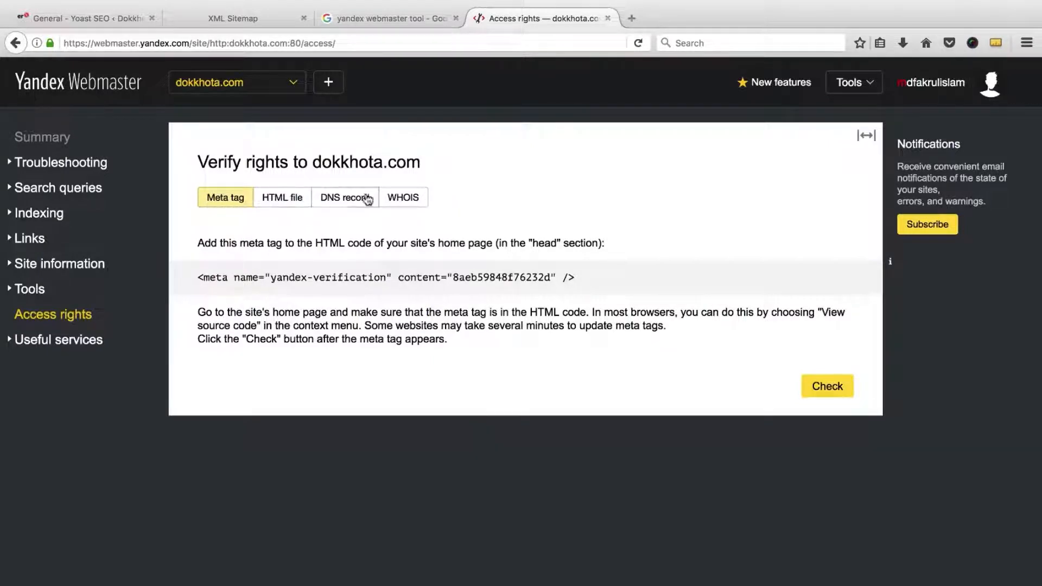
Step: Copy the Yandex meta-tag code 8aeb59848f76232d into Yoast's Yandex Webmaster Tools field and save
{"action": "double_click", "coordinate": [480, 278]}
{"action": "right_click", "coordinate": [481, 279]}
{"action": "left_click", "coordinate": [491, 277]}
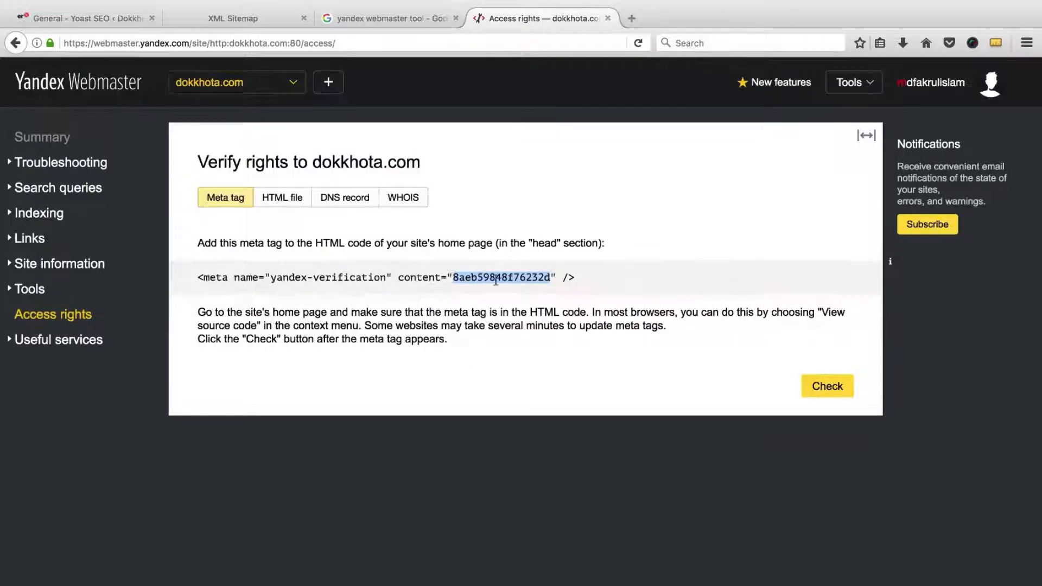
{"action": "left_click", "coordinate": [85, 24]}
{"action": "right_click", "coordinate": [298, 369]}
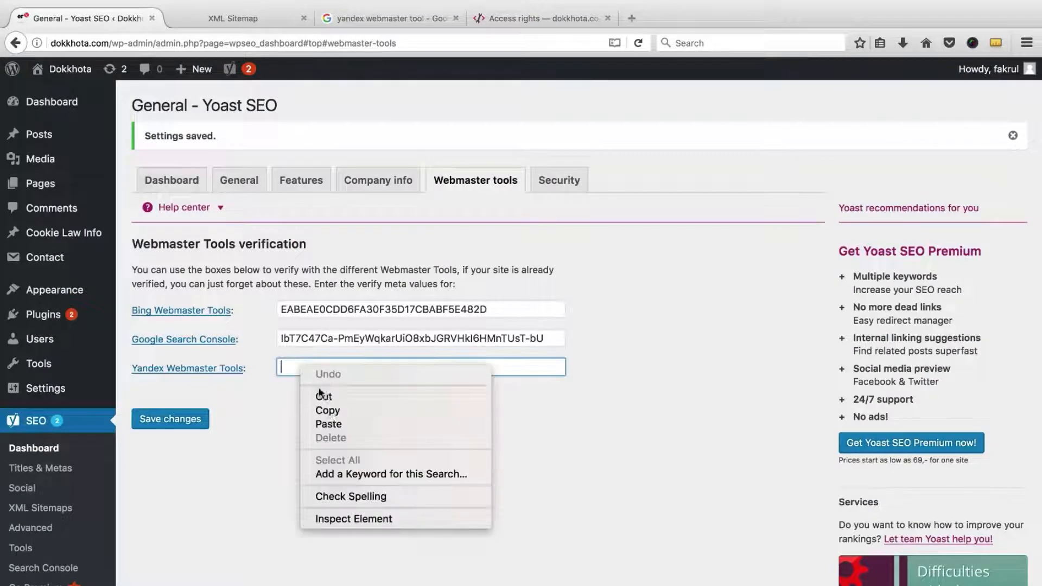
{"action": "left_click", "coordinate": [331, 423]}
{"action": "left_click", "coordinate": [188, 421]}
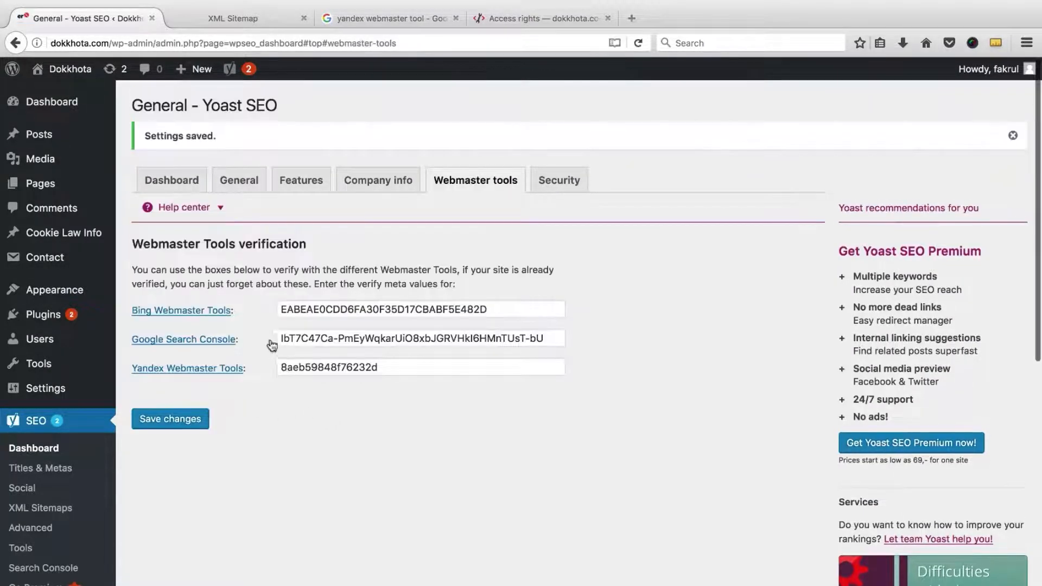
{"action": "left_click", "coordinate": [497, 22]}
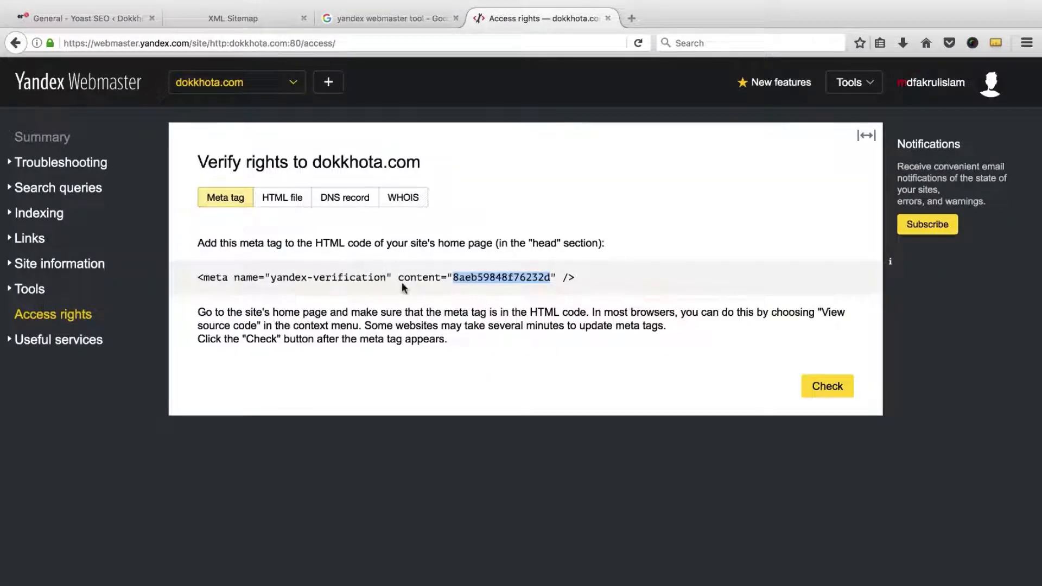
Step: Run Yandex's meta-tag check for dokkhota.com and open the site's Summary dashboard
{"action": "left_click", "coordinate": [828, 388]}
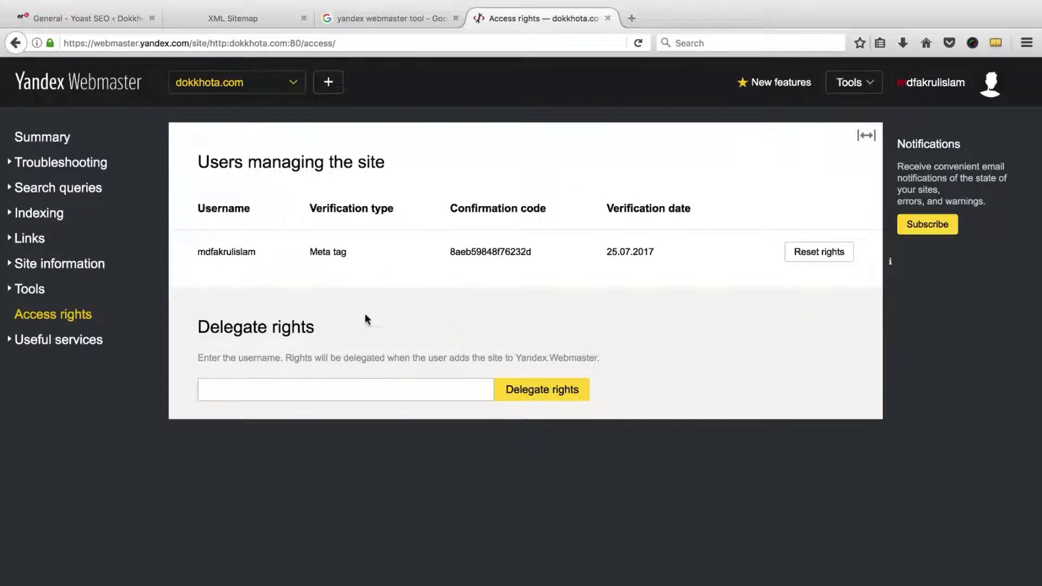
{"action": "left_click", "coordinate": [221, 87]}
{"action": "left_click", "coordinate": [224, 113]}
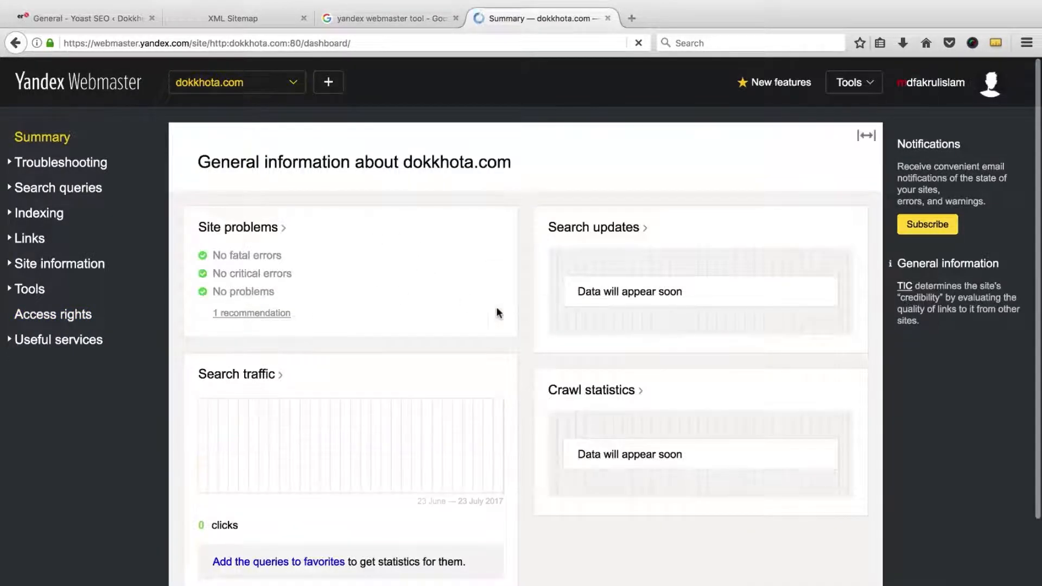
{"action": "left_click", "coordinate": [116, 19]}
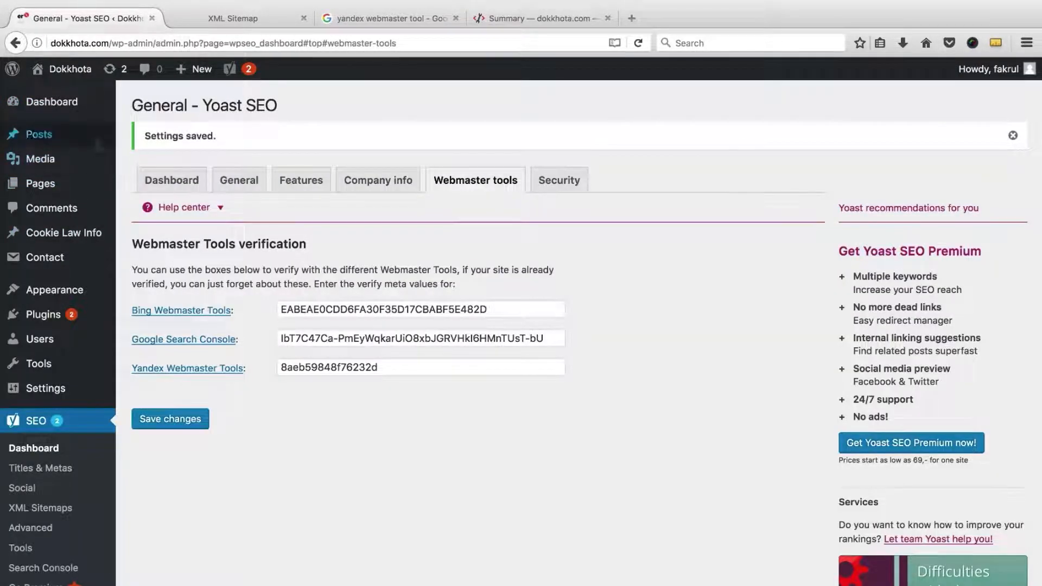
{"action": "left_click", "coordinate": [535, 18]}
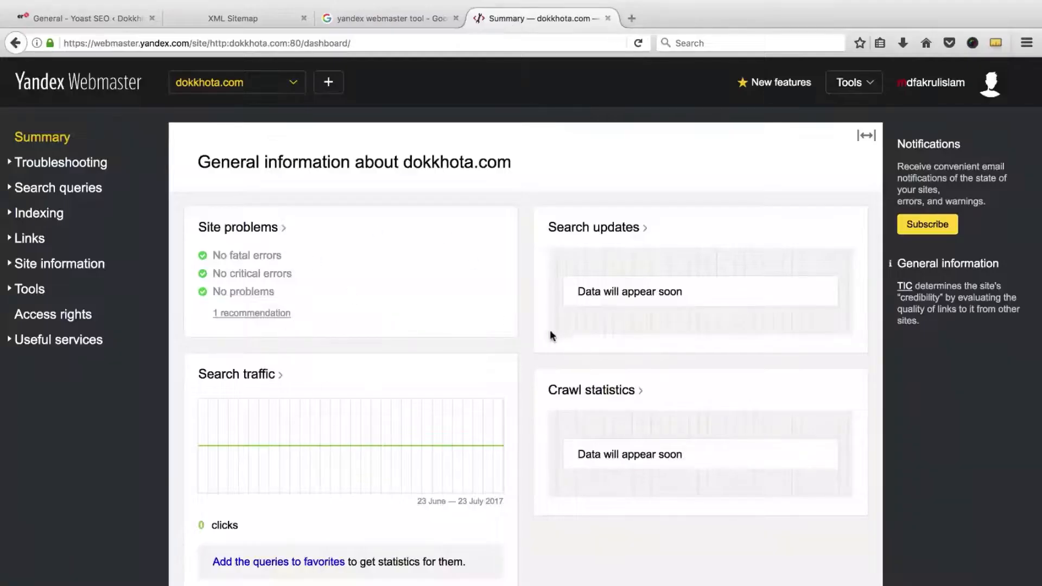
{"action": "scroll", "coordinate": [526, 324], "scroll_direction": "down", "scroll_amount": 5}
{"action": "scroll", "coordinate": [523, 323], "scroll_direction": "up", "scroll_amount": 5}
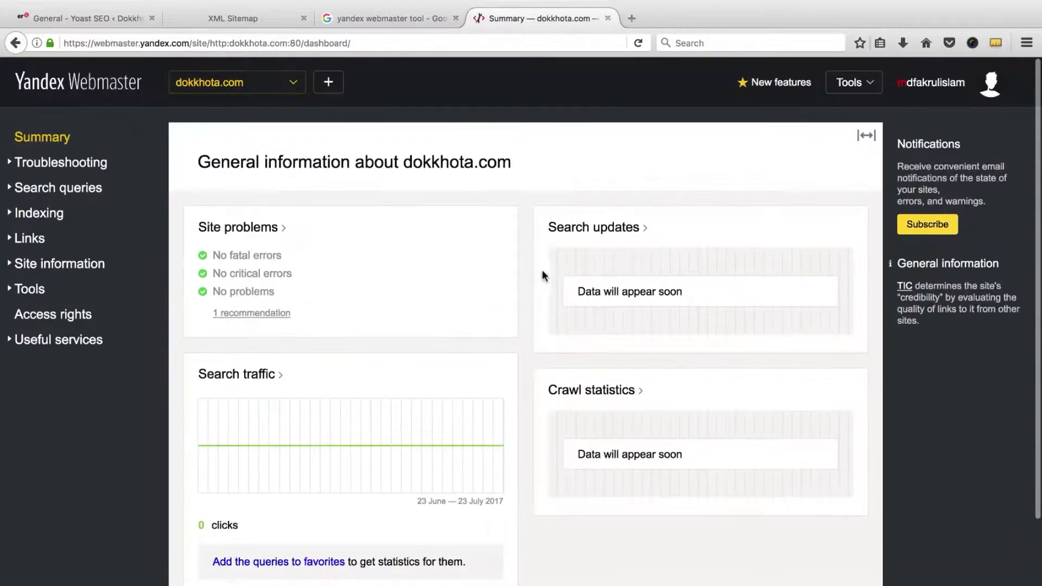
Step: Log out of Yandex Webmaster and open Yoast's Search Console settings page
{"action": "left_click", "coordinate": [930, 88]}
{"action": "left_click", "coordinate": [900, 246]}
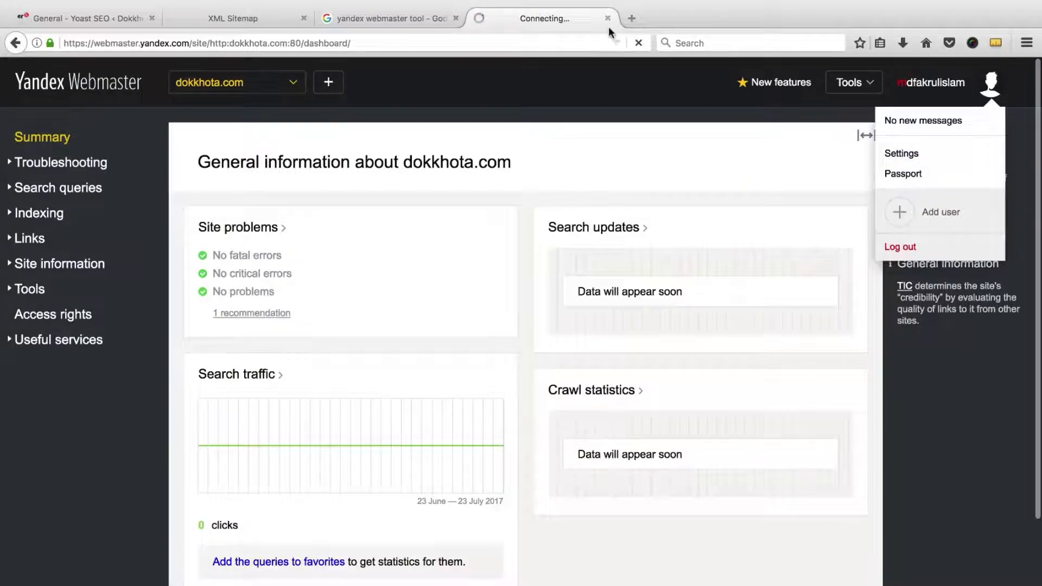
{"action": "left_click", "coordinate": [105, 22]}
{"action": "scroll", "coordinate": [206, 320], "scroll_direction": "down", "scroll_amount": 3}
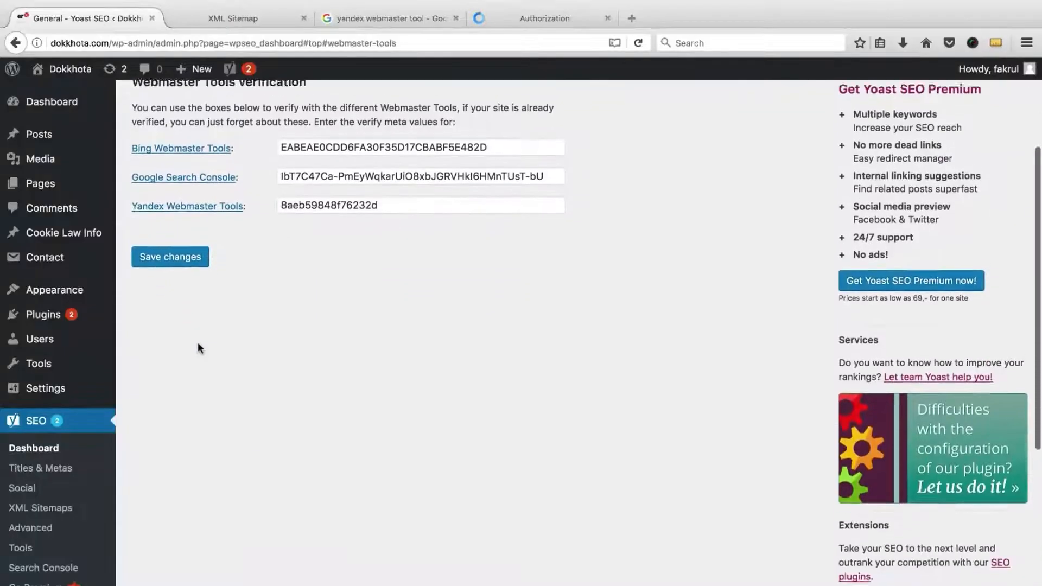
{"action": "scroll", "coordinate": [200, 348], "scroll_direction": "down", "scroll_amount": 1}
{"action": "left_click", "coordinate": [53, 569]}
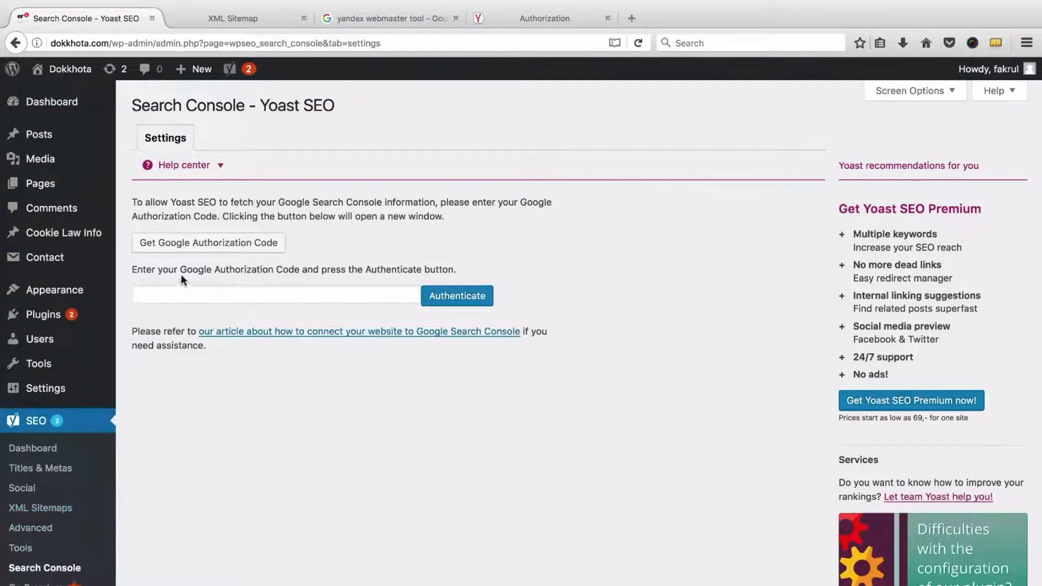
Step: Grant Yoast SEO access to Search Console data with the chosen Google account
{"action": "left_click", "coordinate": [194, 244]}
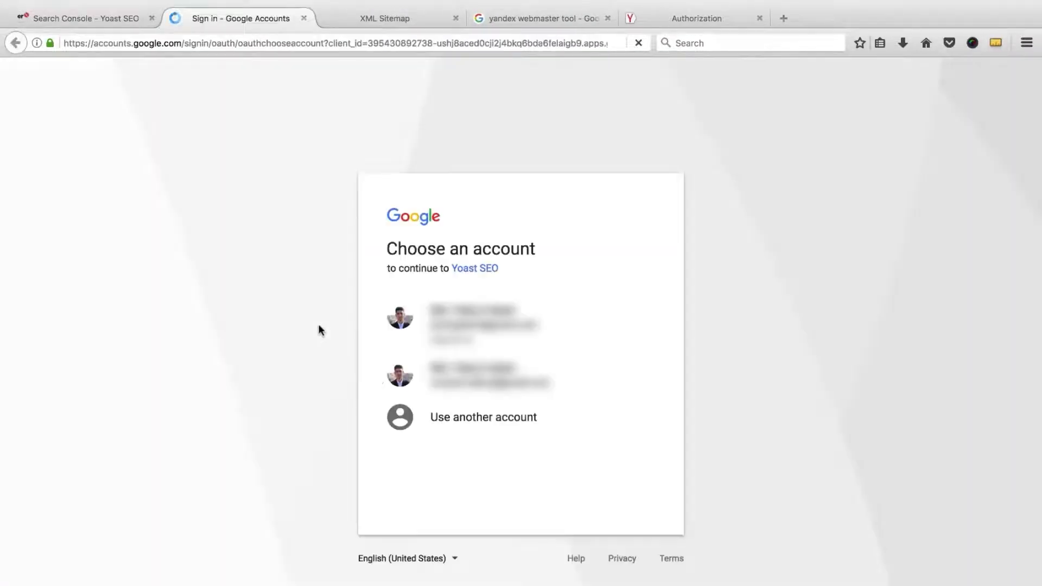
{"action": "left_click", "coordinate": [448, 374]}
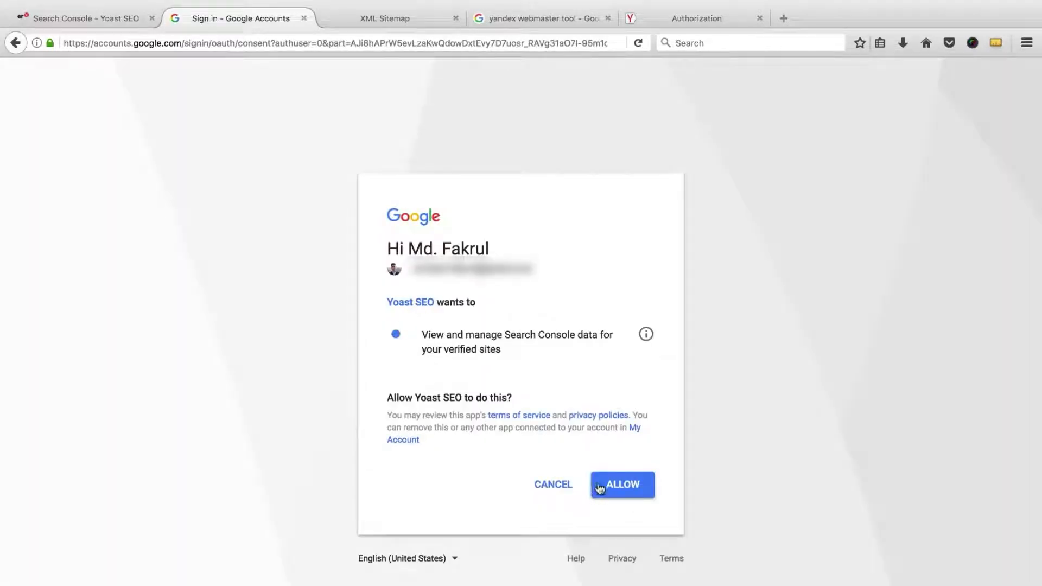
{"action": "left_click", "coordinate": [599, 488]}
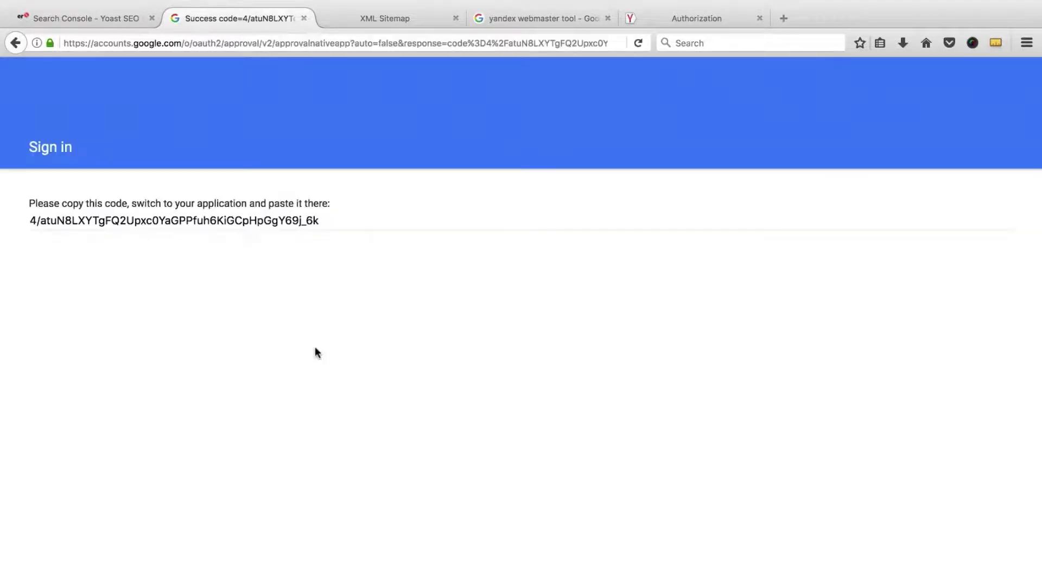
Step: Copy the issued Google authorization code for pasting into Yoast's authorization field
{"action": "left_click", "coordinate": [142, 223]}
{"action": "right_click", "coordinate": [153, 220]}
{"action": "left_click", "coordinate": [182, 269]}
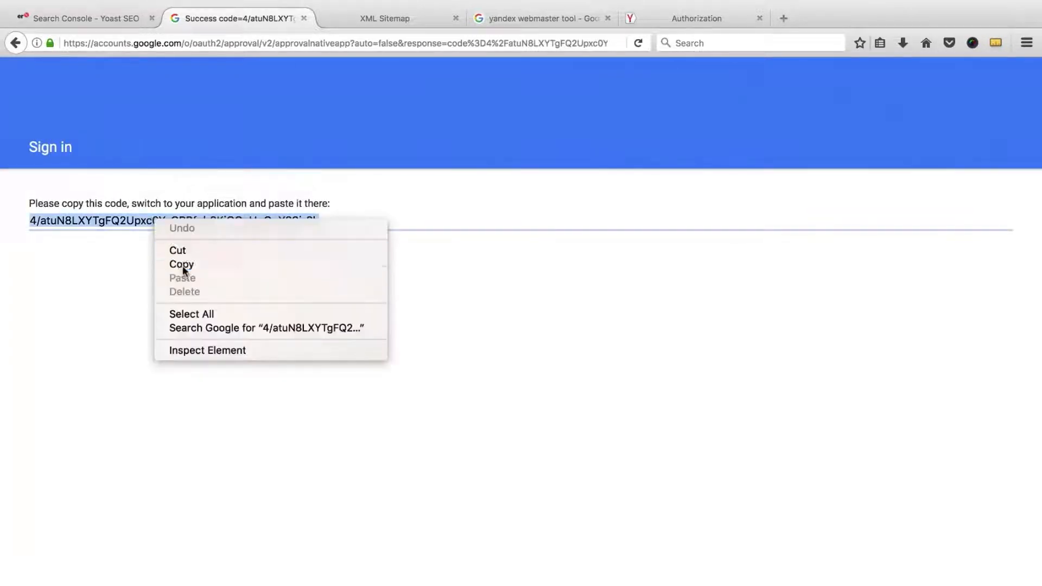
{"action": "left_click", "coordinate": [100, 19]}
{"action": "right_click", "coordinate": [258, 294]}
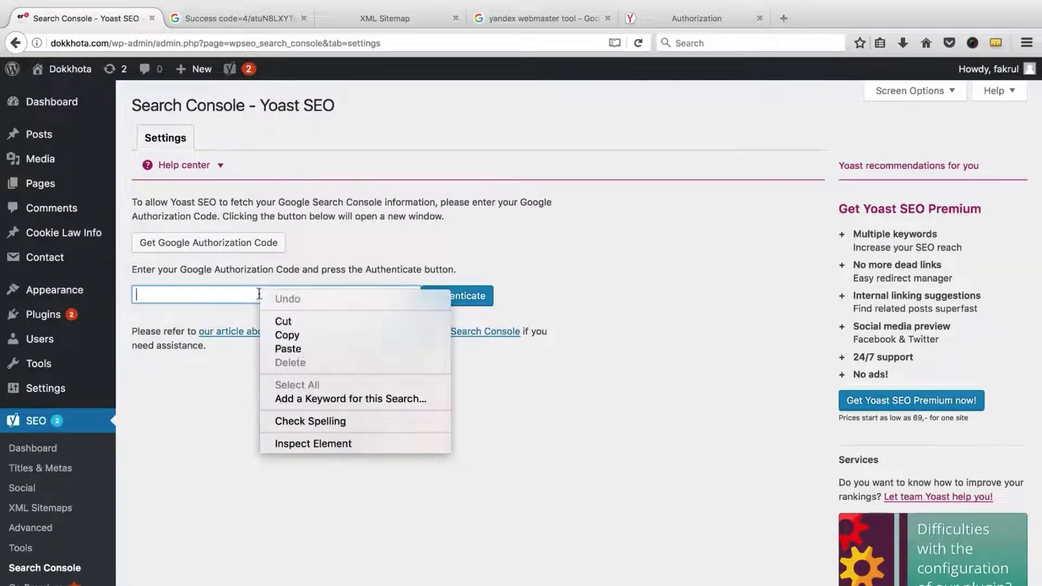
{"action": "left_click", "coordinate": [300, 350]}
{"action": "left_click", "coordinate": [459, 300]}
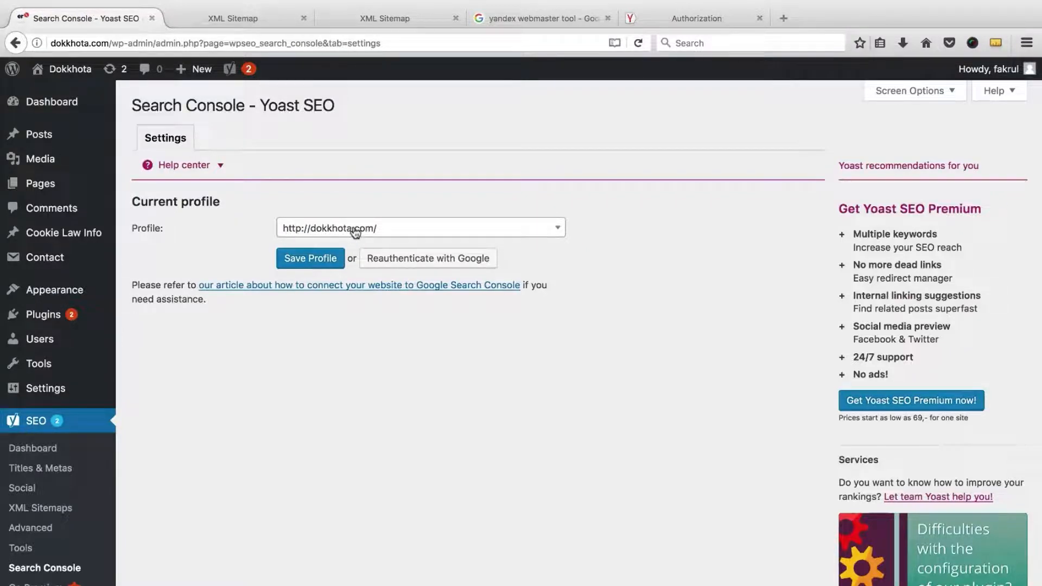
{"action": "left_click", "coordinate": [306, 262]}
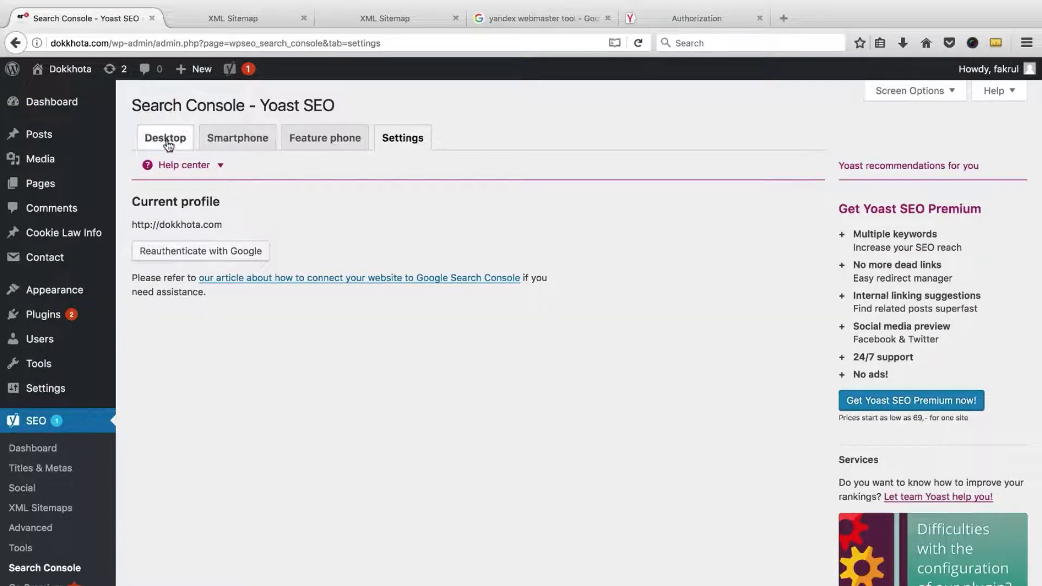
{"action": "left_click", "coordinate": [166, 139]}
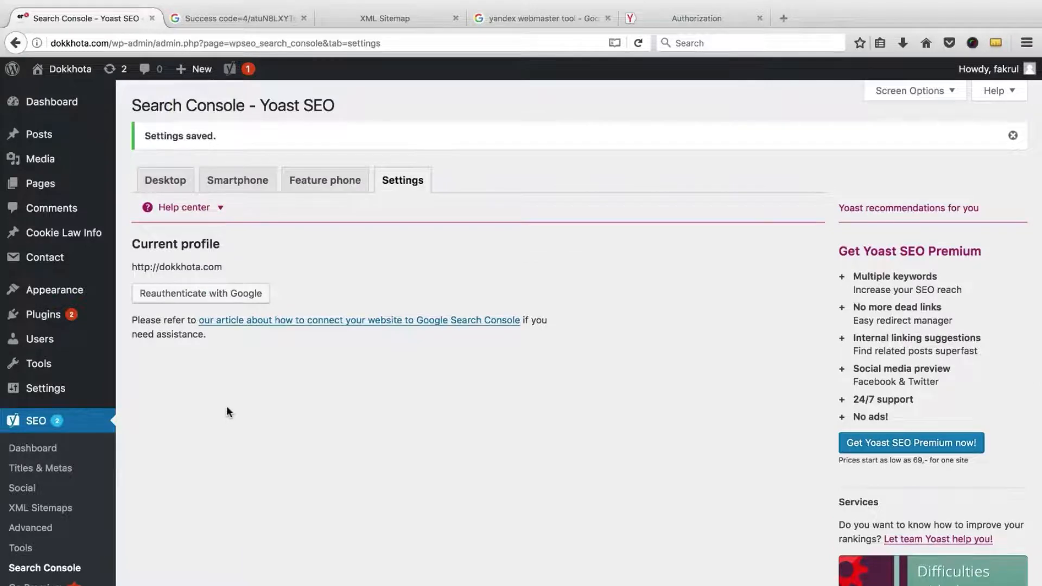
{"action": "scroll", "coordinate": [226, 406], "scroll_direction": "down", "scroll_amount": 1}
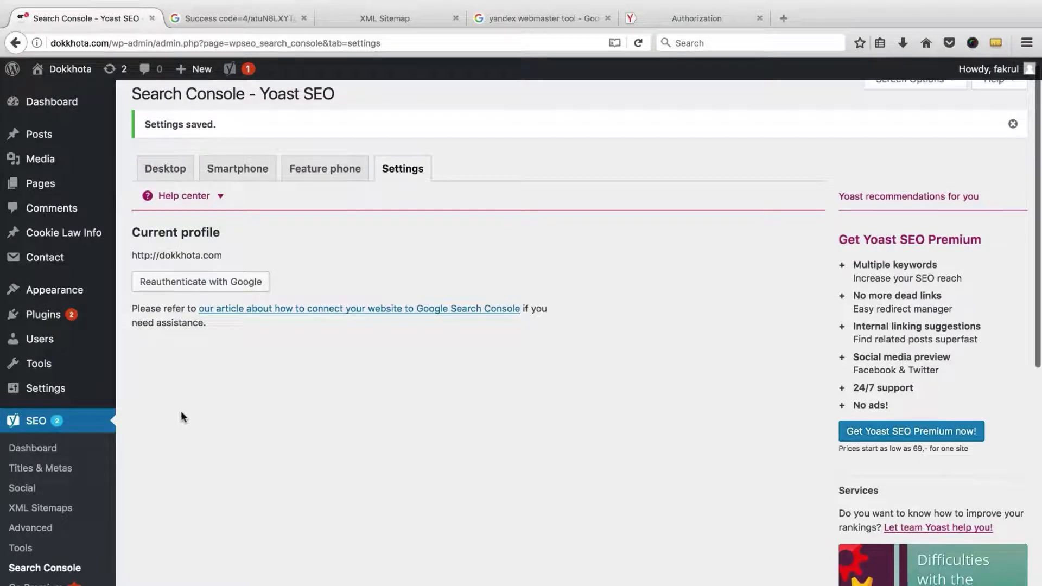
{"action": "left_click", "coordinate": [52, 449]}
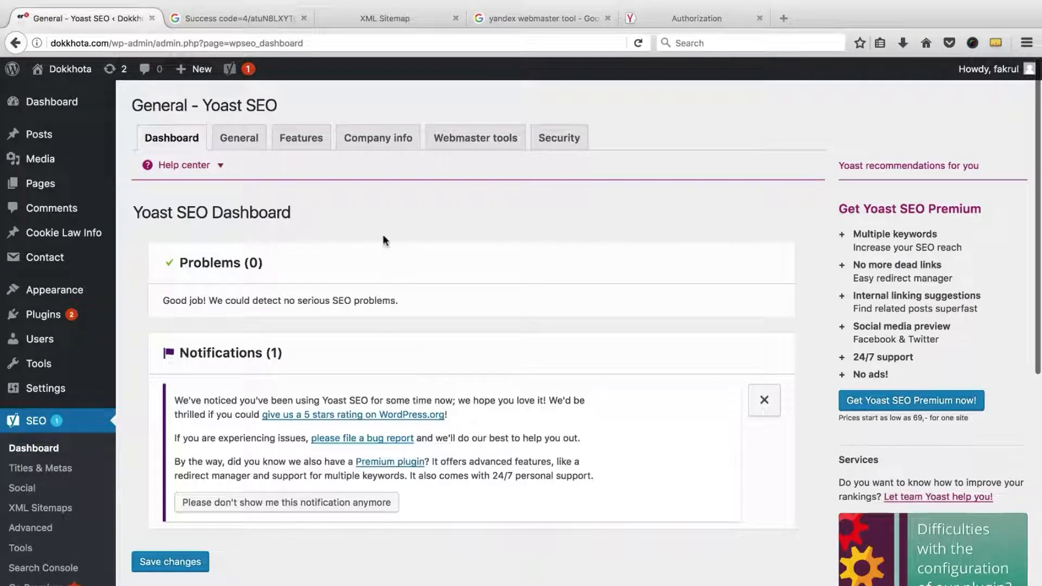
Step: Review the saved Bing, Google and Yandex codes on Yoast's Webmaster tools tab
{"action": "left_click", "coordinate": [465, 142]}
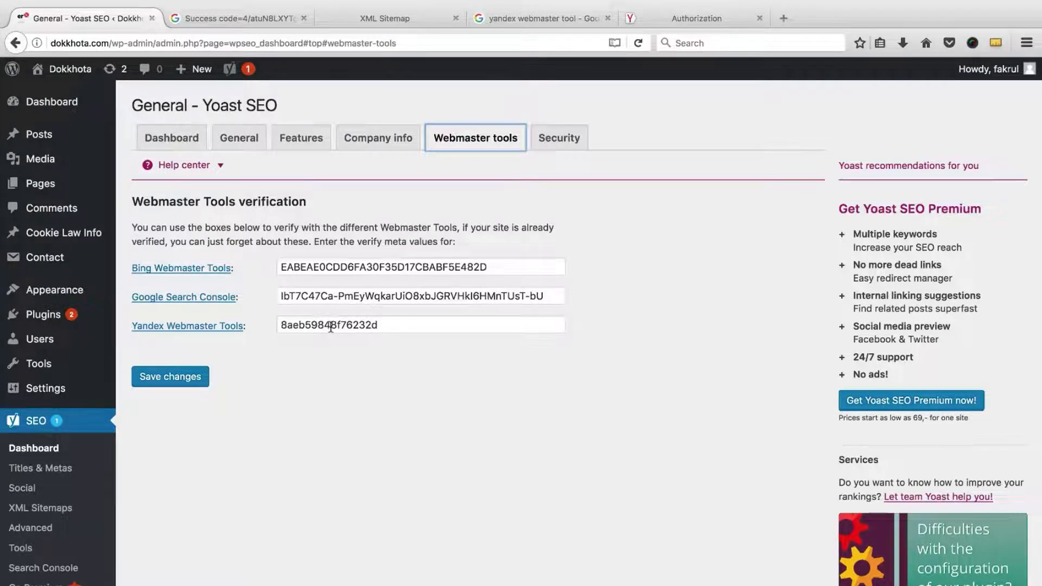
{"action": "mouse_move", "coordinate": [50, 145]}
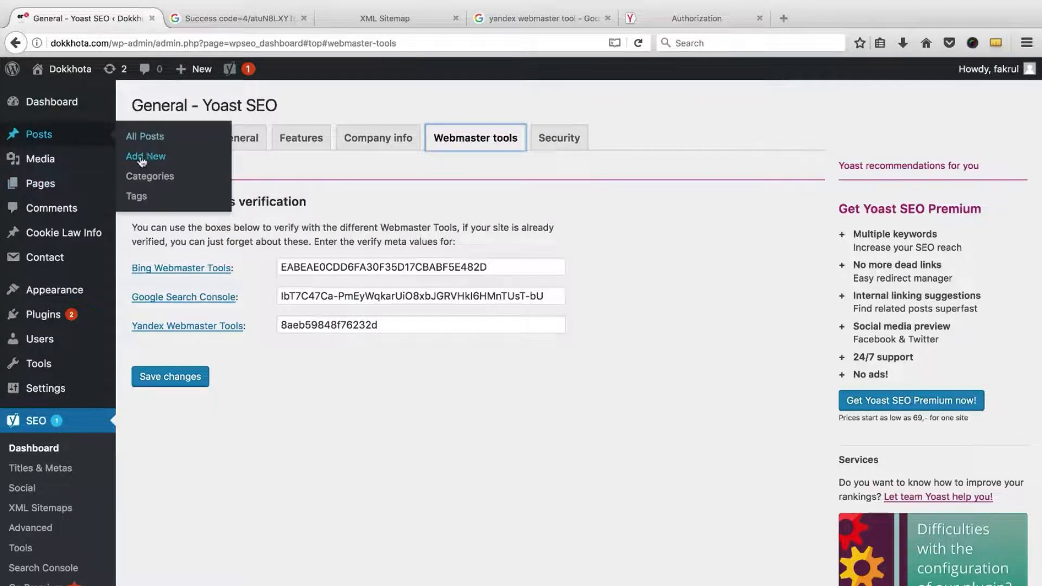
{"action": "mouse_move", "coordinate": [133, 195]}
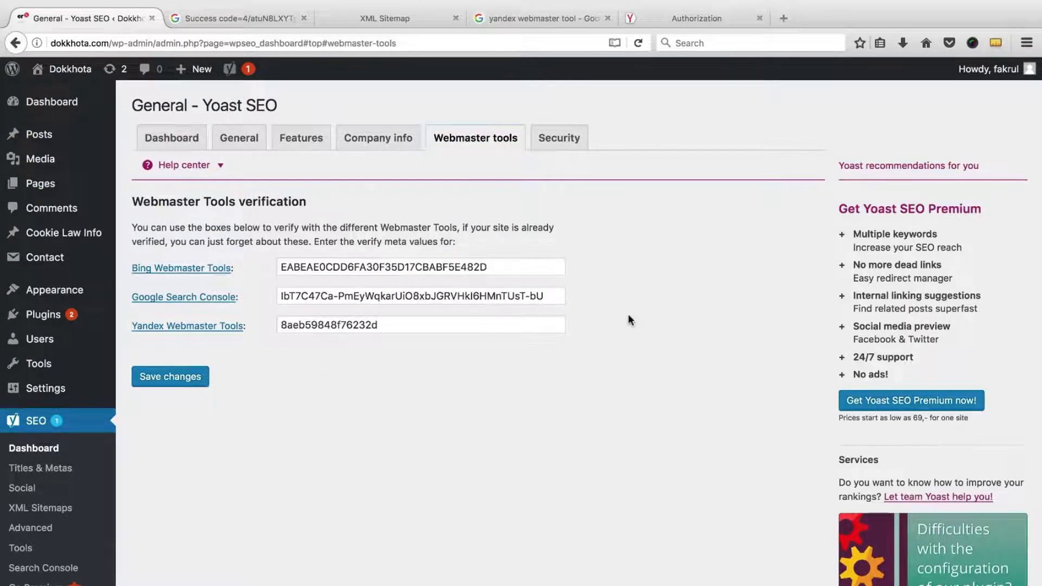
{"action": "scroll", "coordinate": [363, 354], "scroll_direction": "down", "scroll_amount": 1}
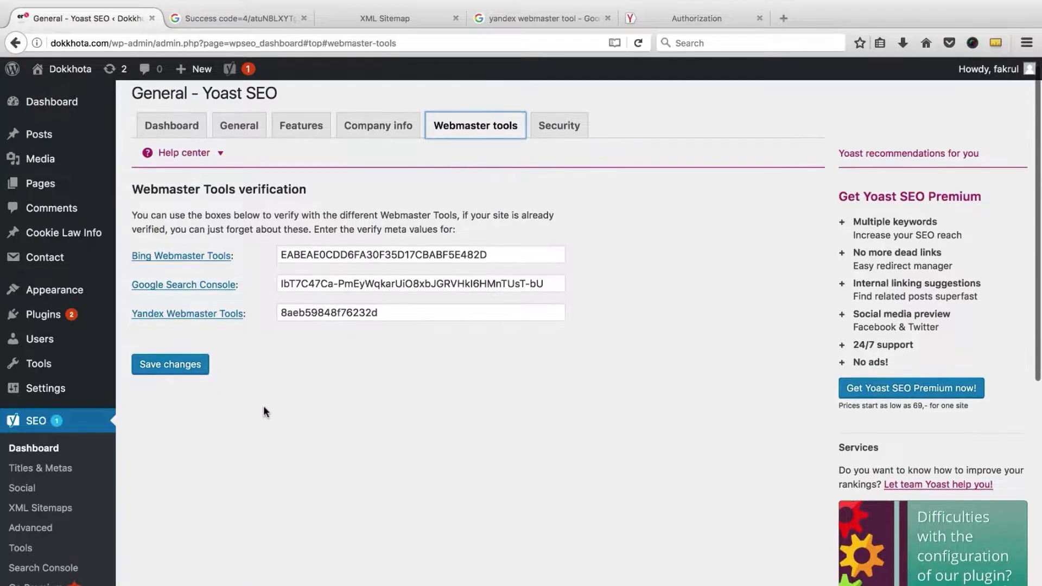
{"action": "left_click", "coordinate": [32, 509]}
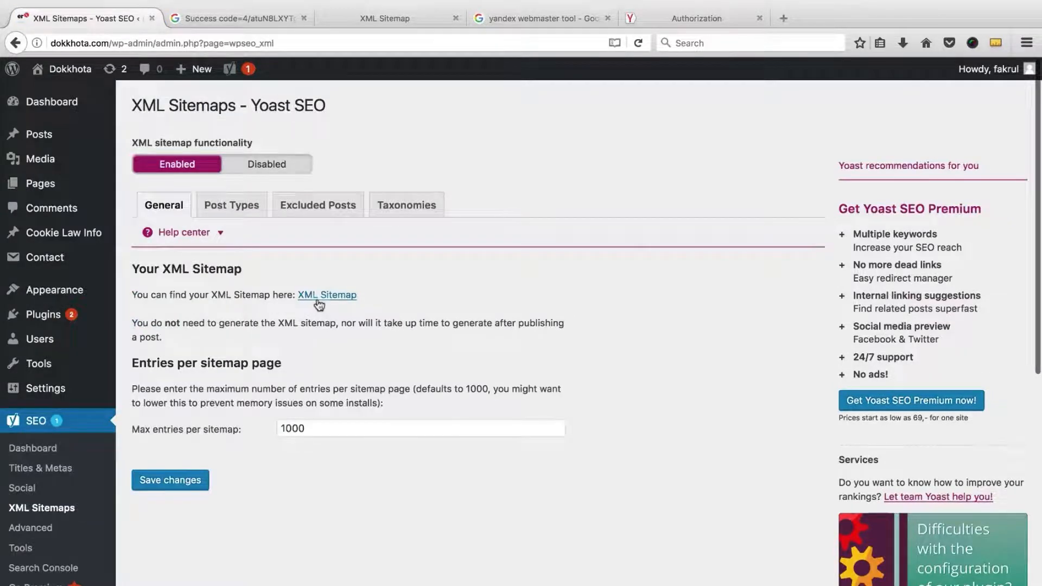
Step: Open sitemap_index.xml, listing the site's 4 sitemaps, in a new browser tab
{"action": "mouse_move", "coordinate": [100, 138]}
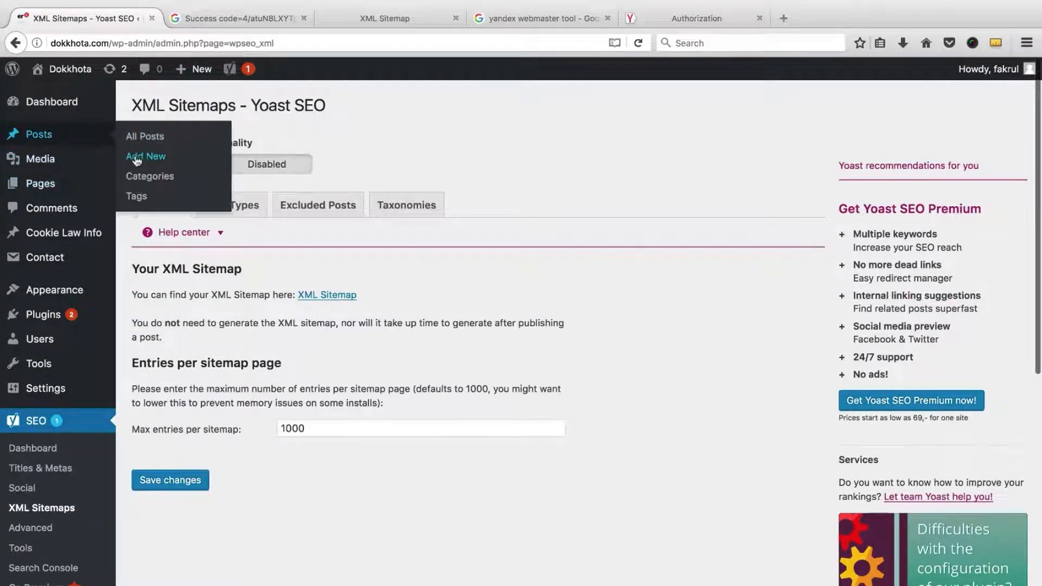
{"action": "mouse_move", "coordinate": [65, 175]}
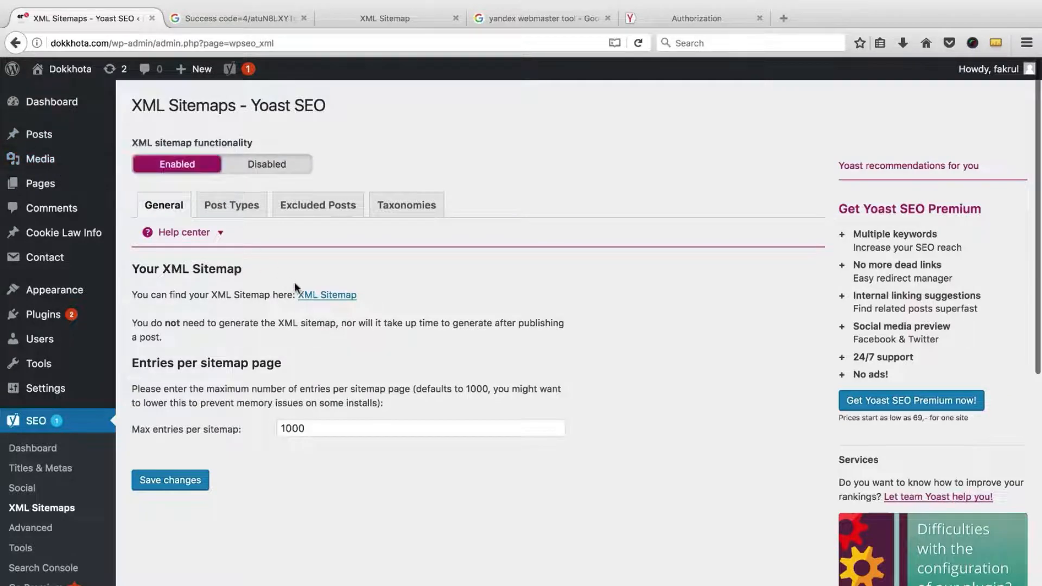
{"action": "left_click", "coordinate": [310, 295]}
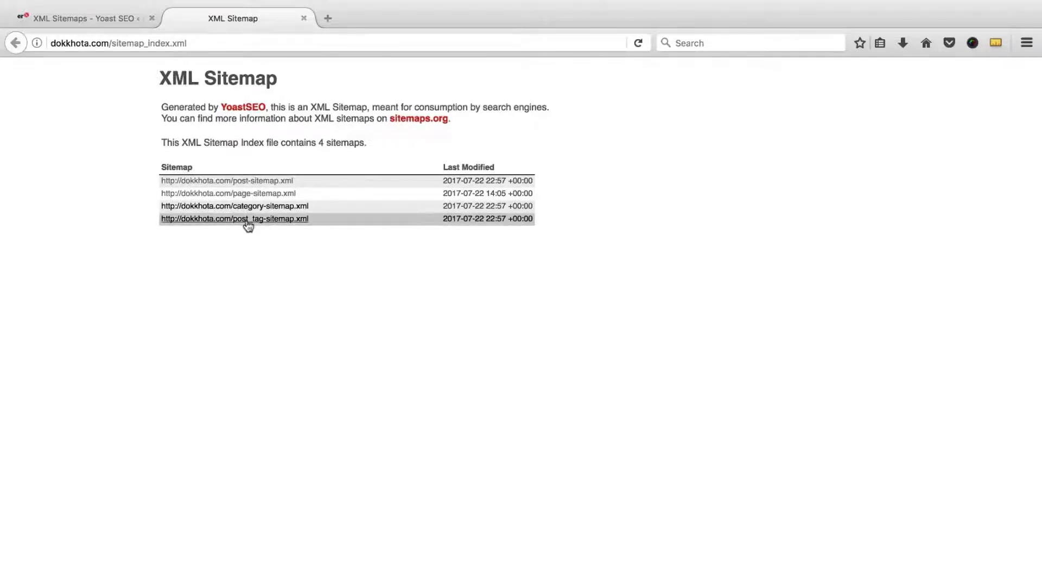
Step: Review the post sitemap's 23 URLs, then go back to the Yoast sitemap settings
{"action": "left_click", "coordinate": [117, 21]}
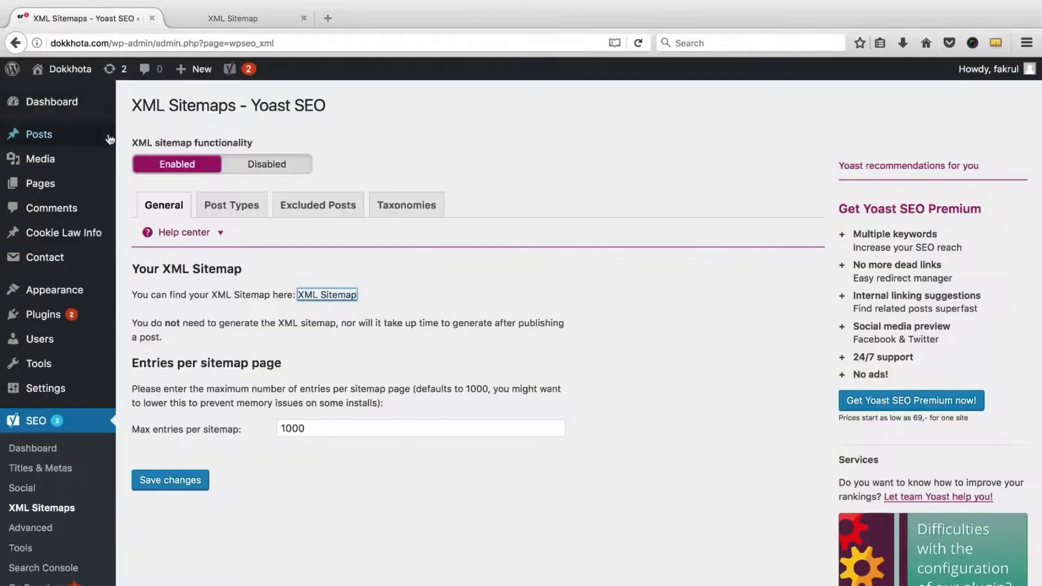
{"action": "mouse_move", "coordinate": [56, 144]}
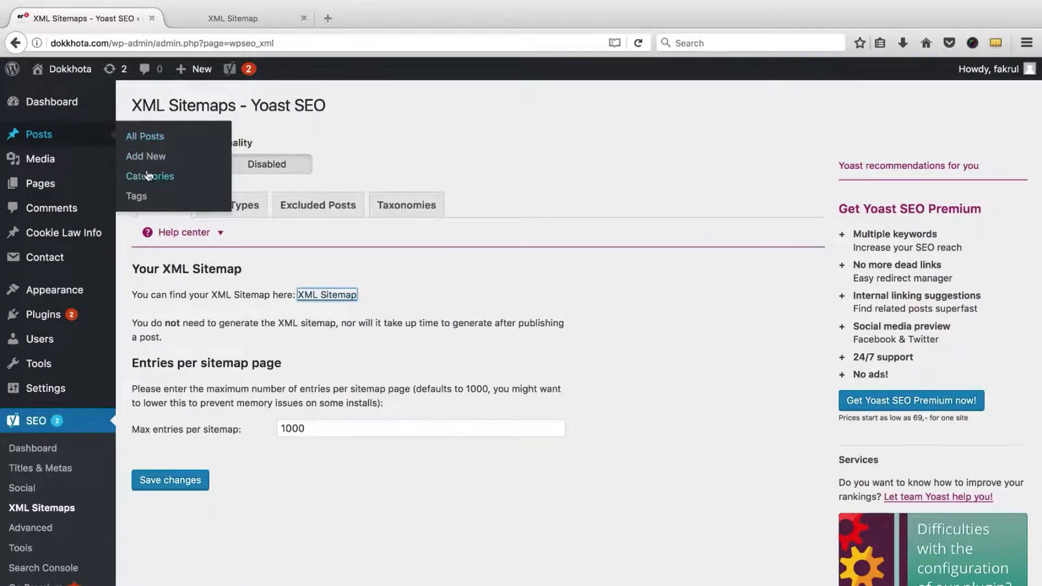
{"action": "left_click", "coordinate": [226, 21]}
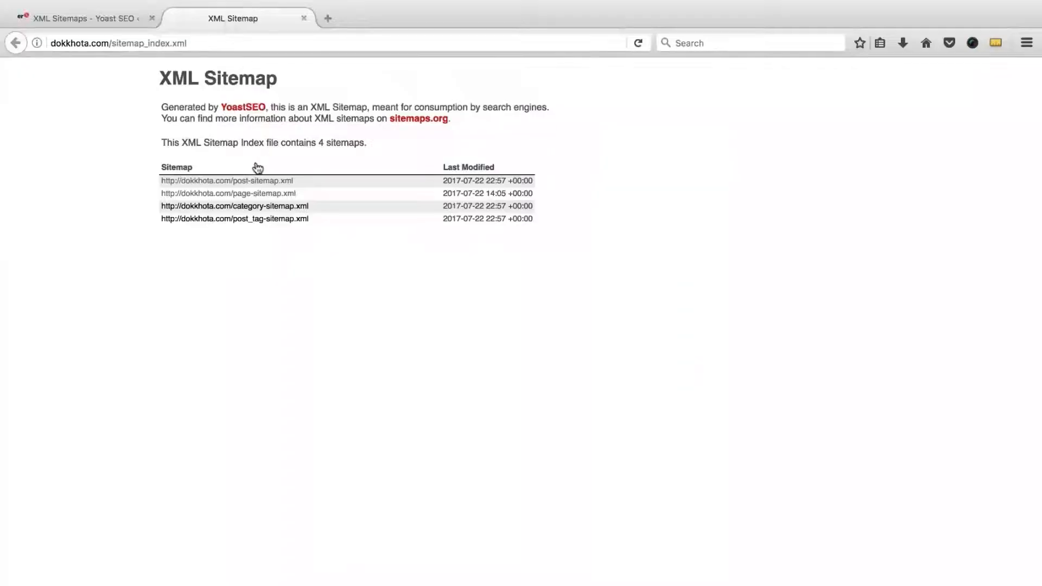
{"action": "left_click", "coordinate": [247, 181]}
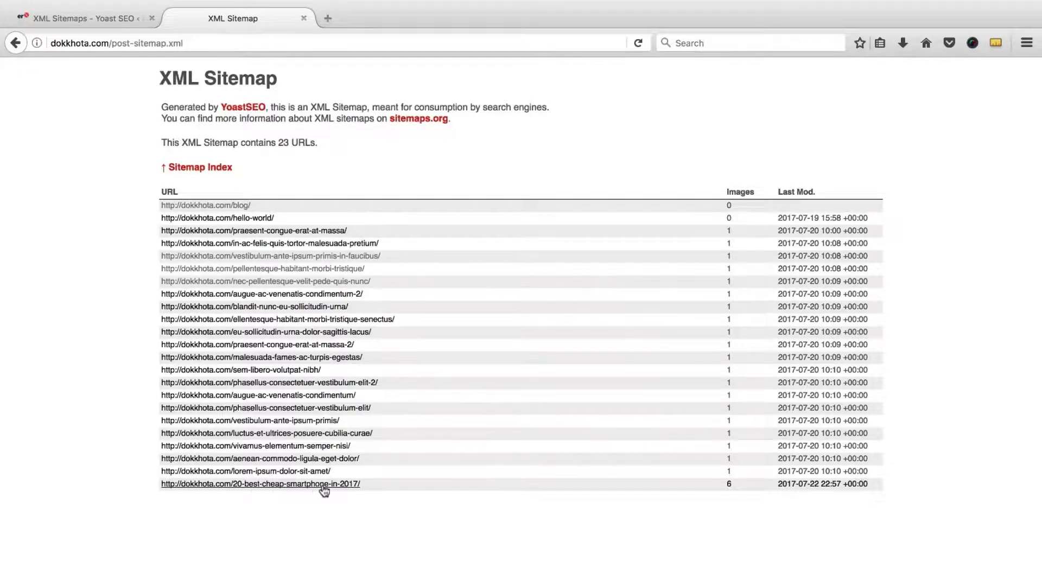
{"action": "left_click", "coordinate": [209, 167]}
{"action": "left_click", "coordinate": [114, 22]}
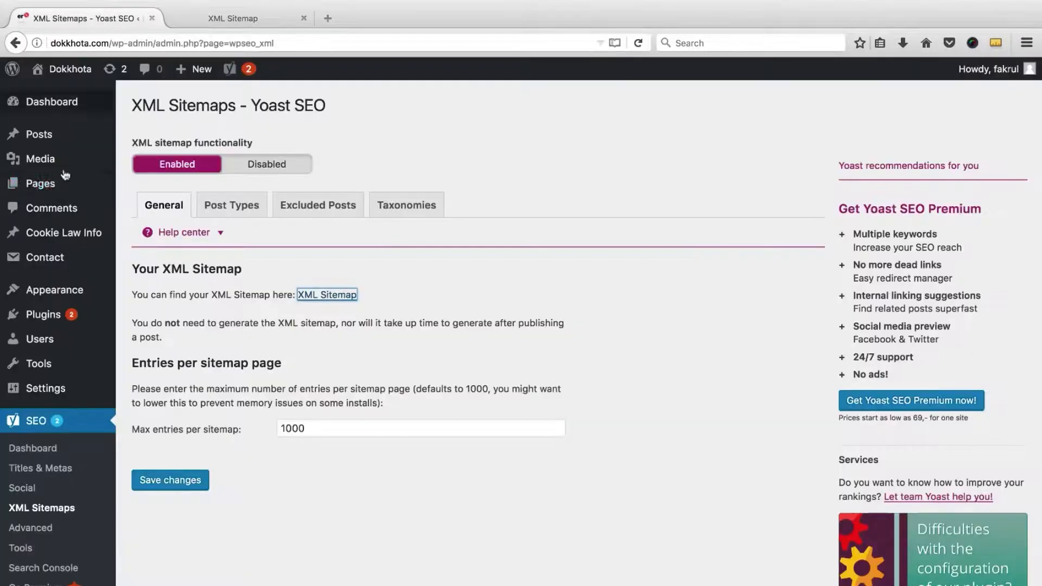
Step: Review the page sitemap's 5 URLs, then go back to the Yoast sitemap settings
{"action": "mouse_move", "coordinate": [49, 190]}
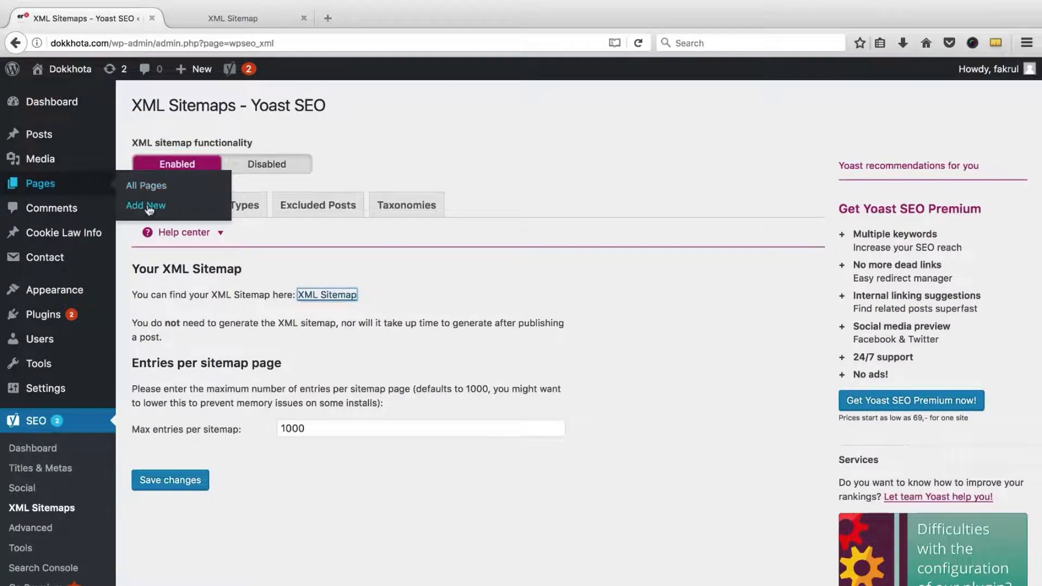
{"action": "left_click", "coordinate": [239, 19]}
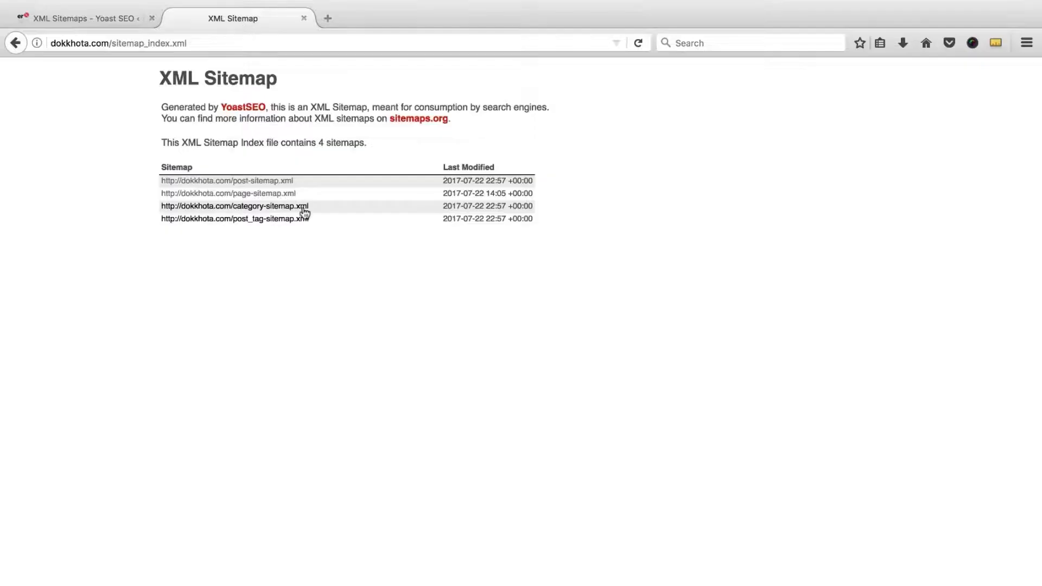
{"action": "left_click", "coordinate": [274, 195]}
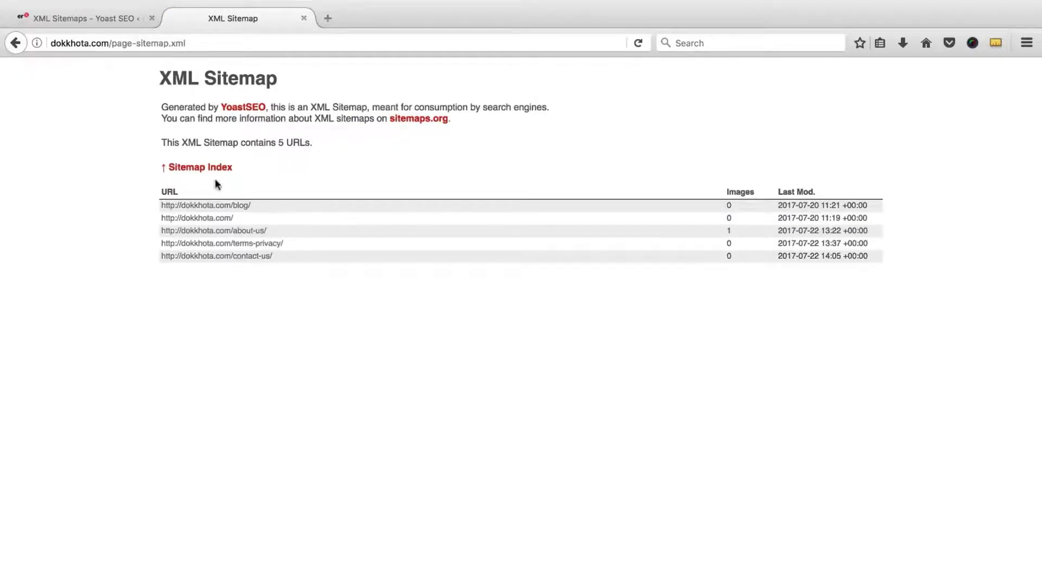
{"action": "left_click", "coordinate": [214, 169]}
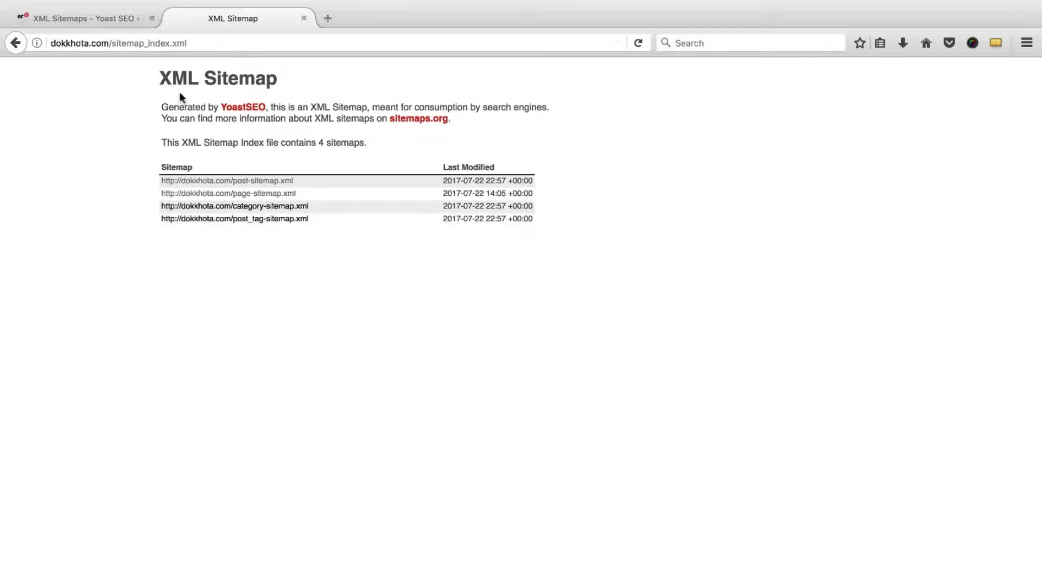
{"action": "left_click", "coordinate": [125, 21]}
{"action": "mouse_move", "coordinate": [60, 140]}
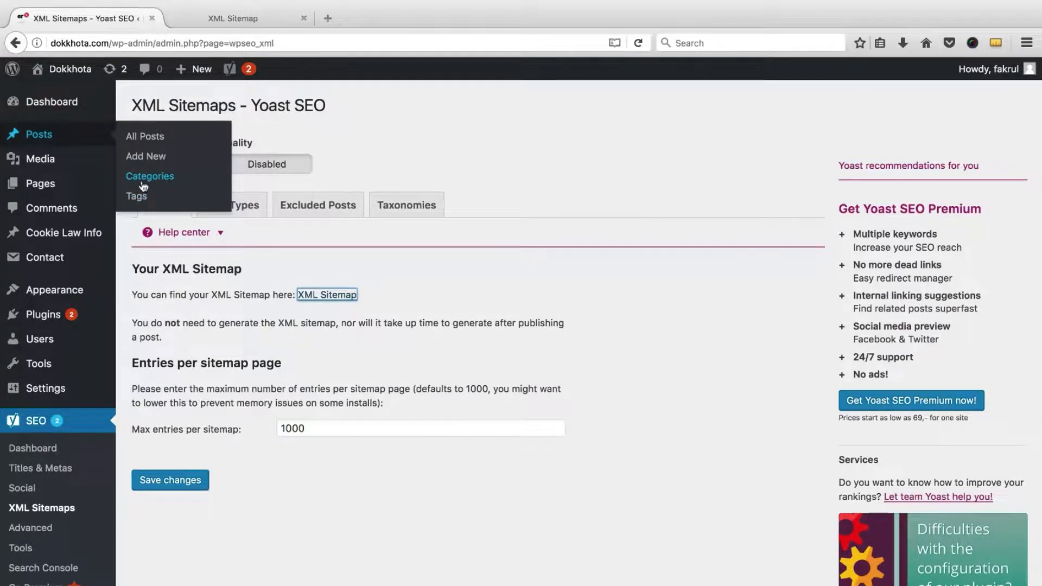
Step: Check the category sitemap's 6 URLs and the post tag sitemap's 3 URLs
{"action": "left_click", "coordinate": [228, 17]}
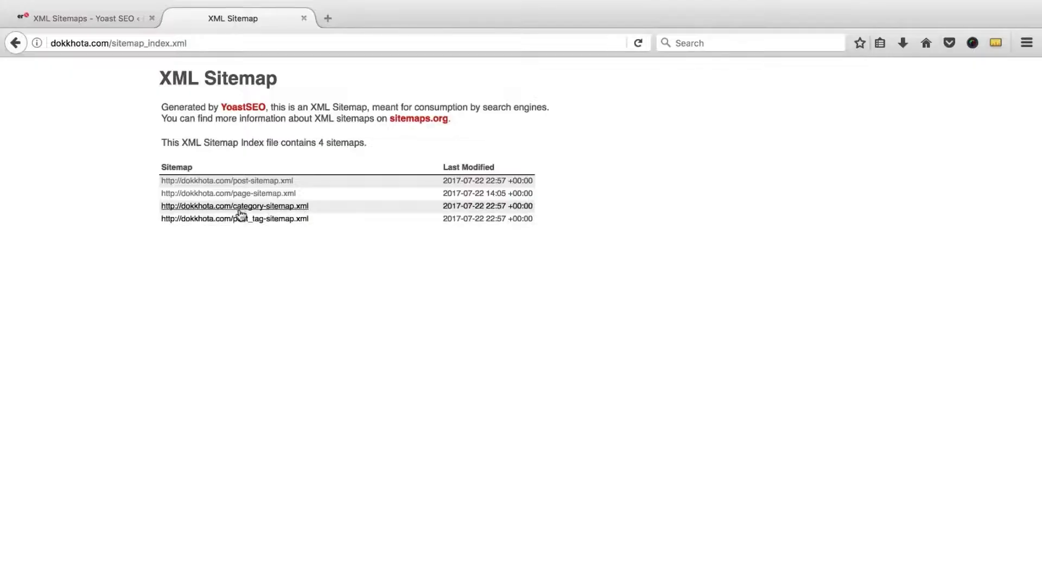
{"action": "left_click", "coordinate": [266, 211]}
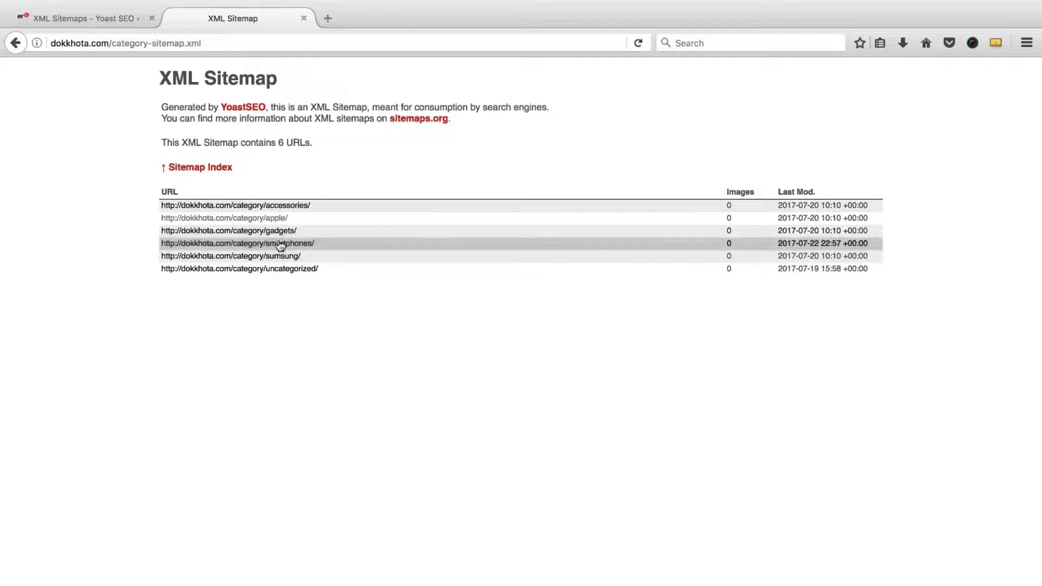
{"action": "left_click", "coordinate": [200, 168]}
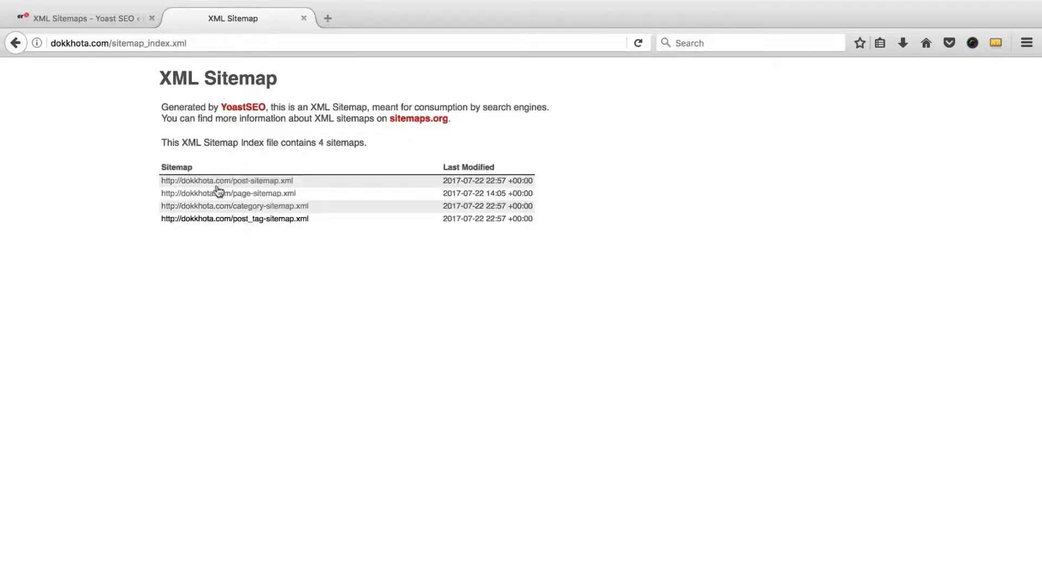
{"action": "left_click", "coordinate": [268, 220]}
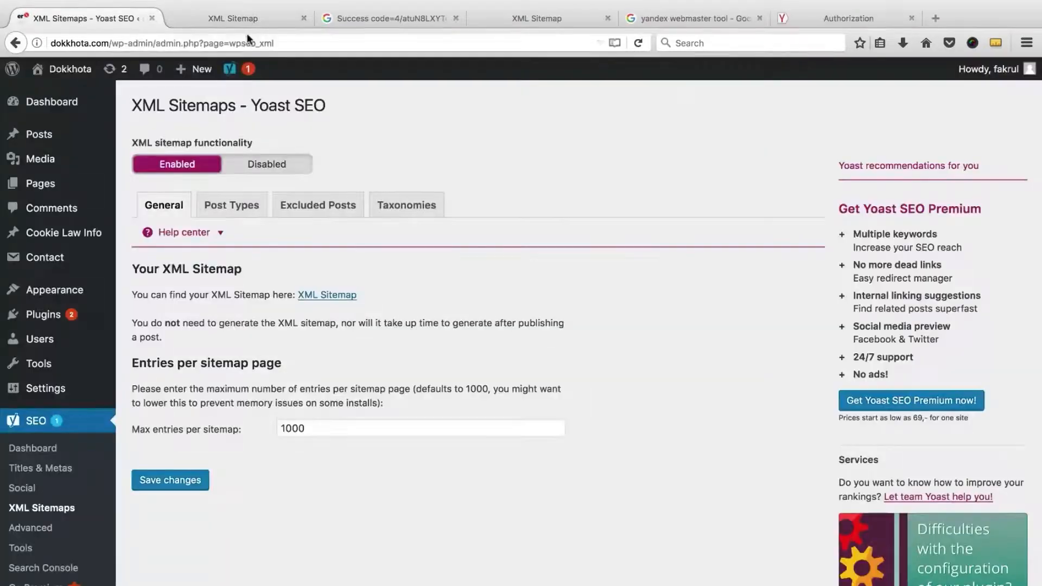
{"action": "left_click", "coordinate": [255, 18]}
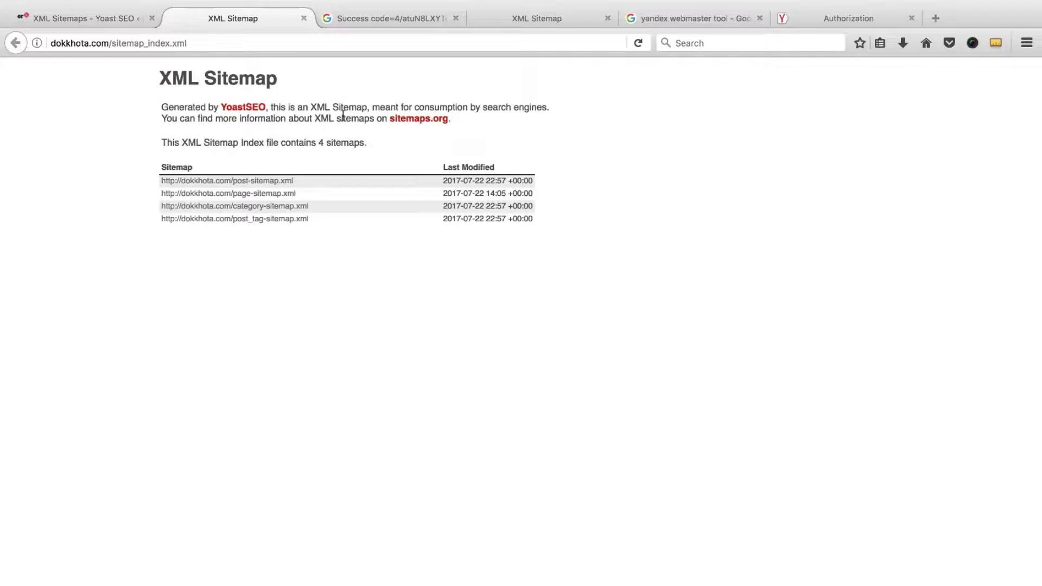
{"action": "left_click", "coordinate": [70, 17]}
Step: Return to the Yoast SEO dashboard's Webmaster tools tab showing the Bing, Google and Yandex codes
{"action": "mouse_move", "coordinate": [10, 136]}
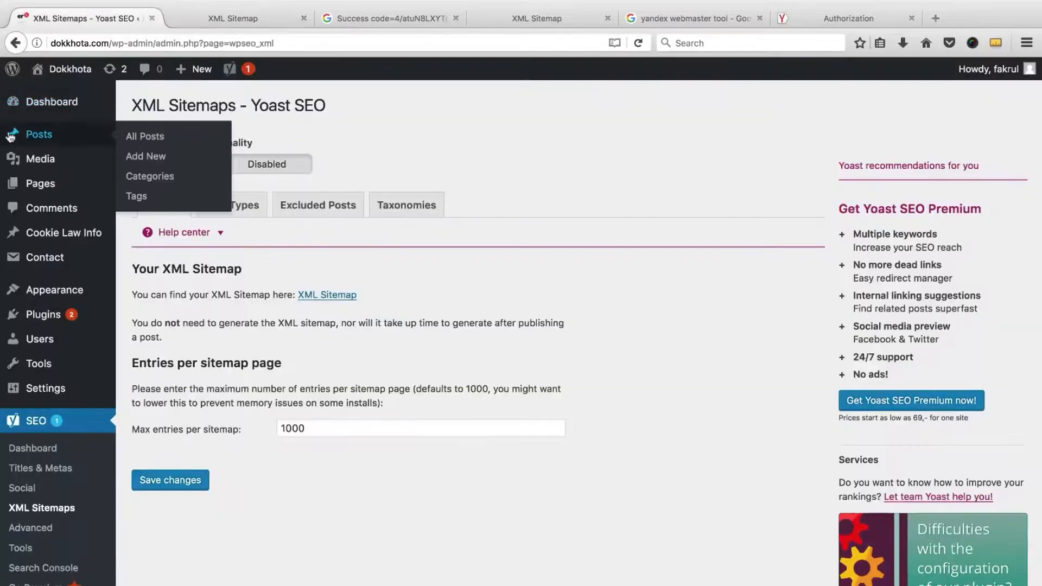
{"action": "left_click", "coordinate": [233, 18]}
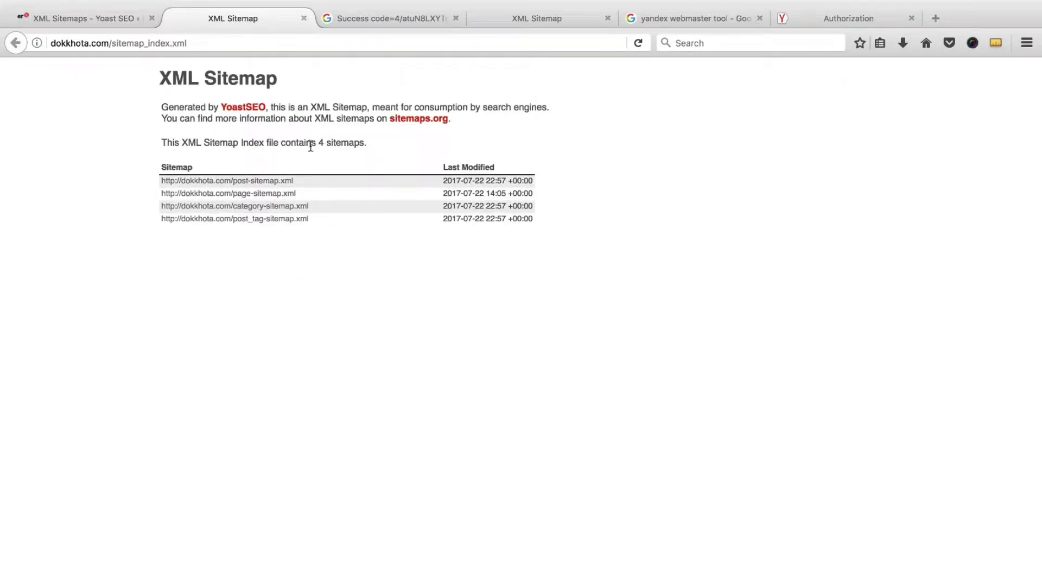
{"action": "left_click", "coordinate": [100, 25]}
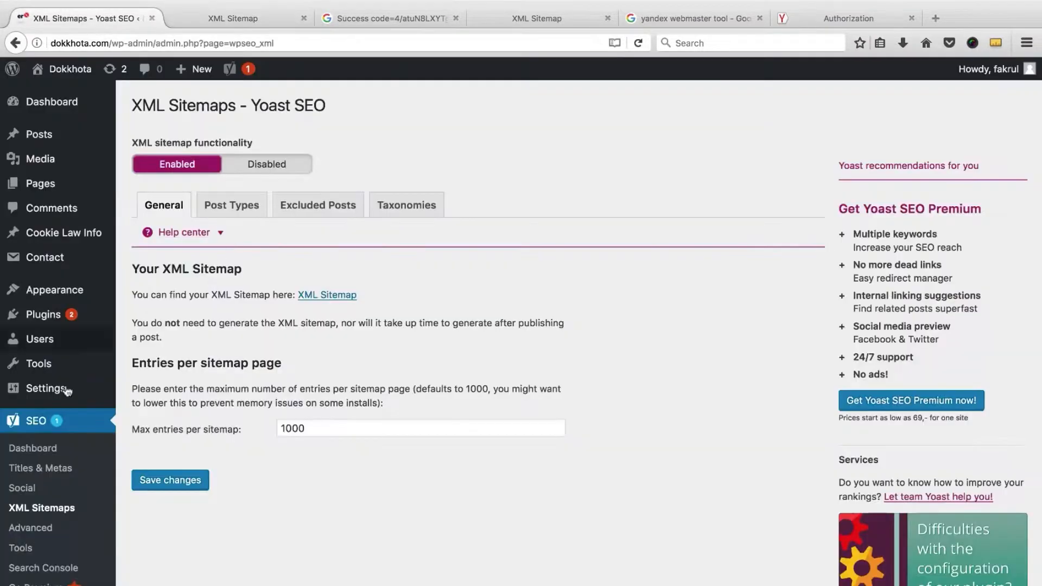
{"action": "left_click", "coordinate": [57, 449]}
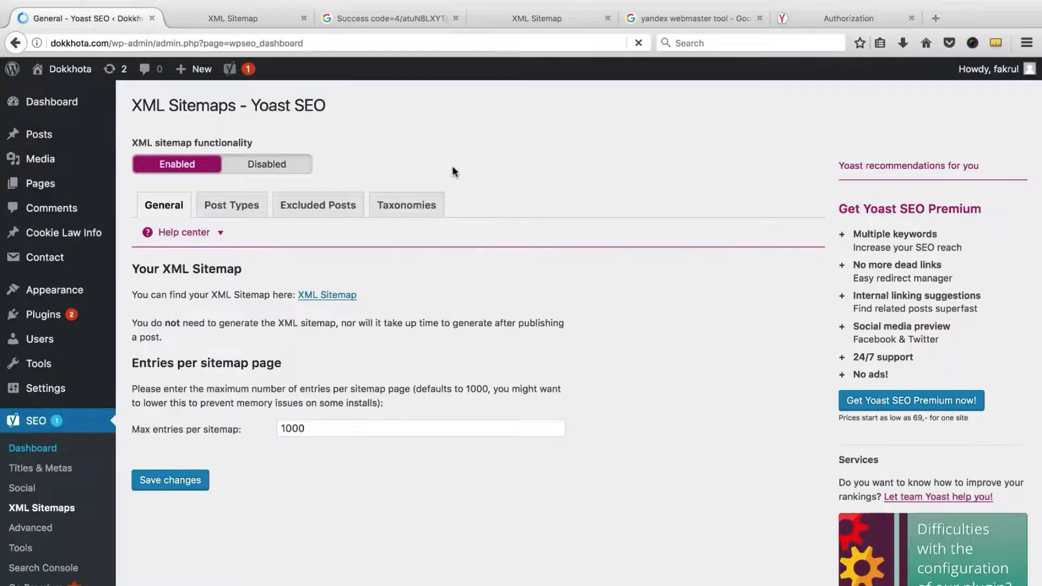
{"action": "left_click", "coordinate": [488, 142]}
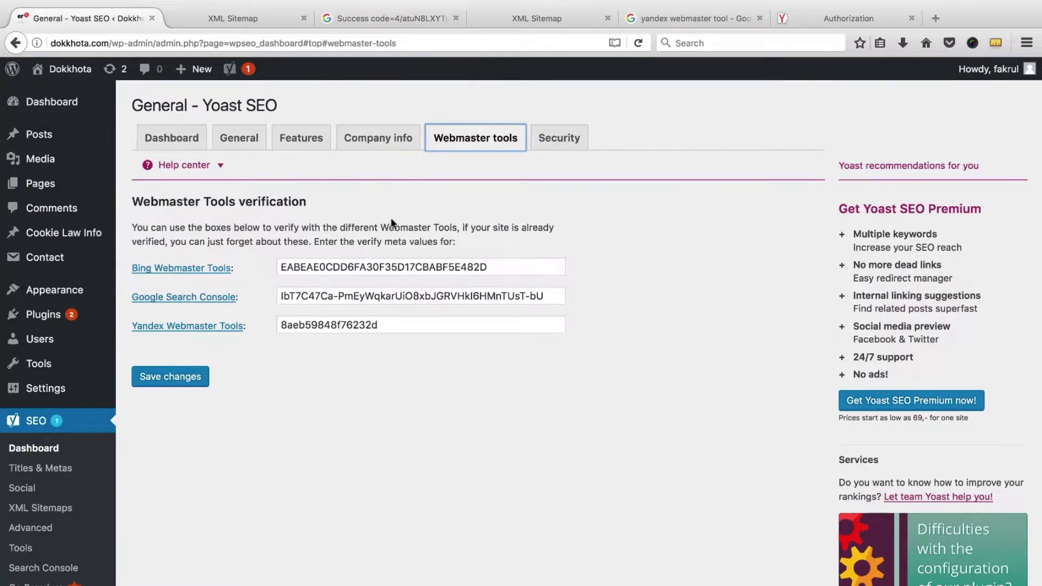
{"action": "left_click", "coordinate": [672, 242]}
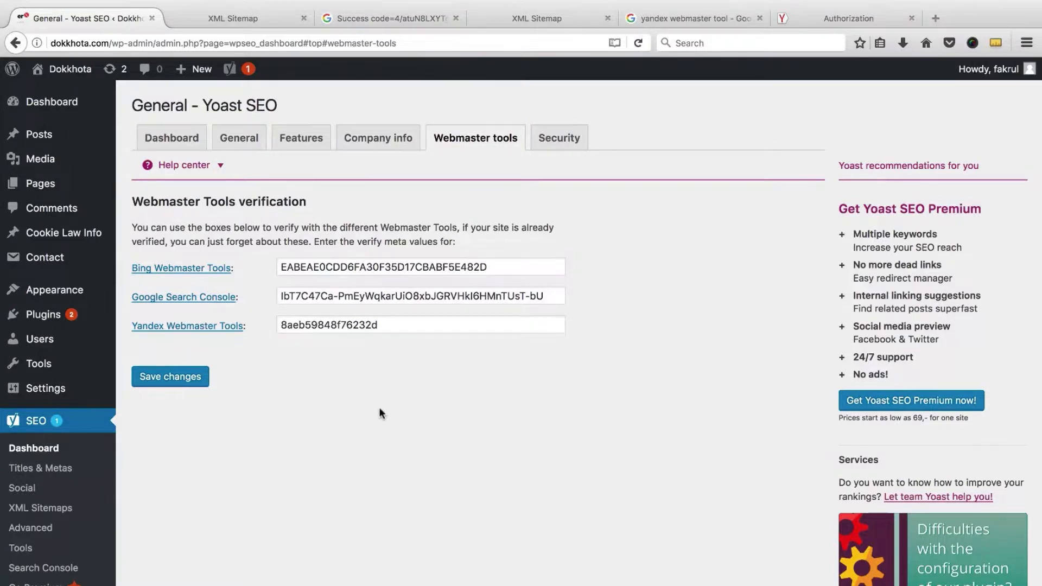
Step: Open All Posts from the Posts menu to list the 22 published posts
{"action": "mouse_move", "coordinate": [68, 140]}
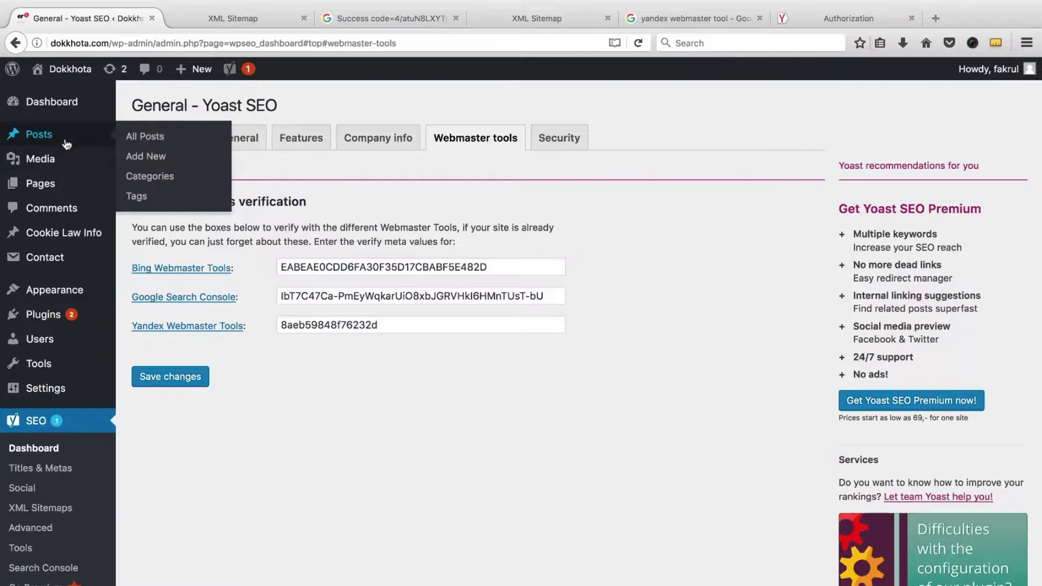
{"action": "left_click", "coordinate": [146, 140]}
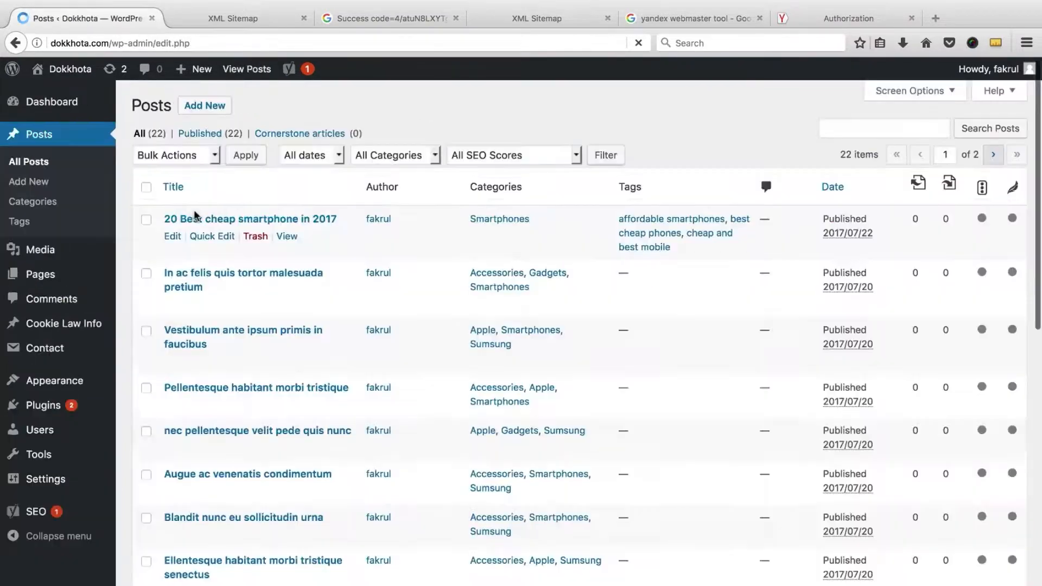